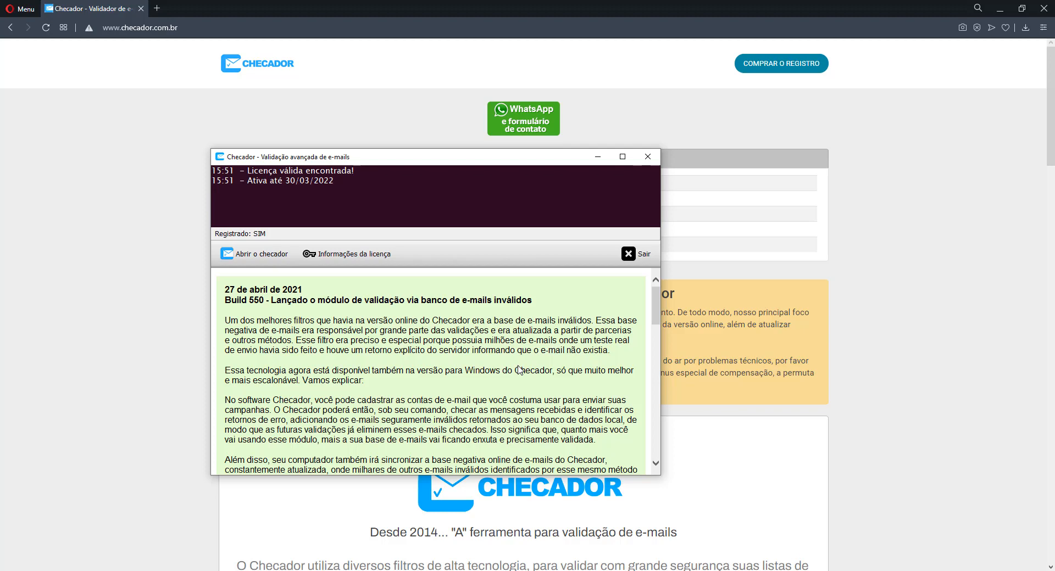
Step: Open the e-mail checker from the launcher window and dismiss the check definitions summary
{"action": "left_click", "coordinate": [796, 111]}
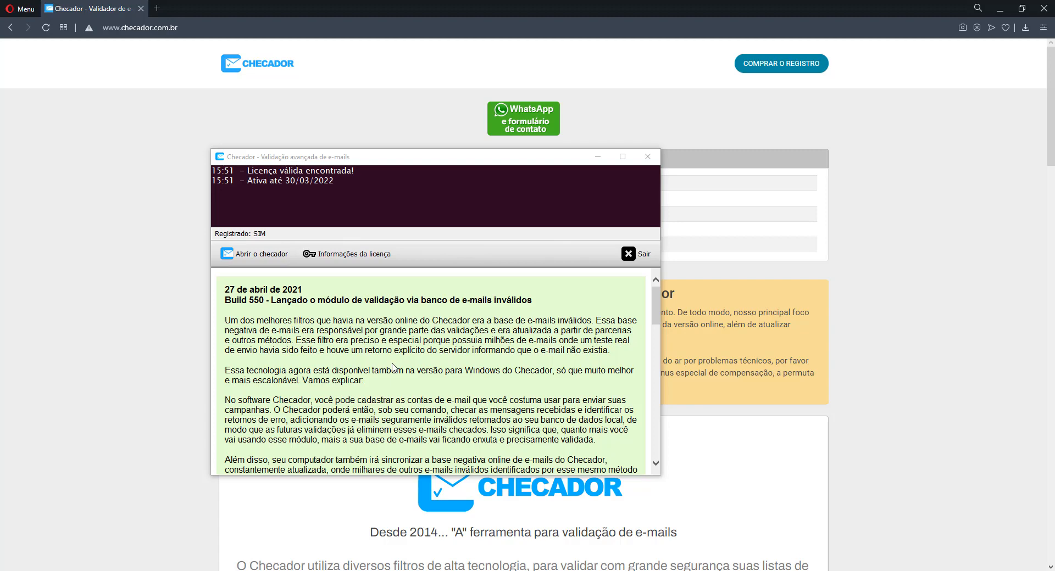
{"action": "left_click", "coordinate": [307, 162]}
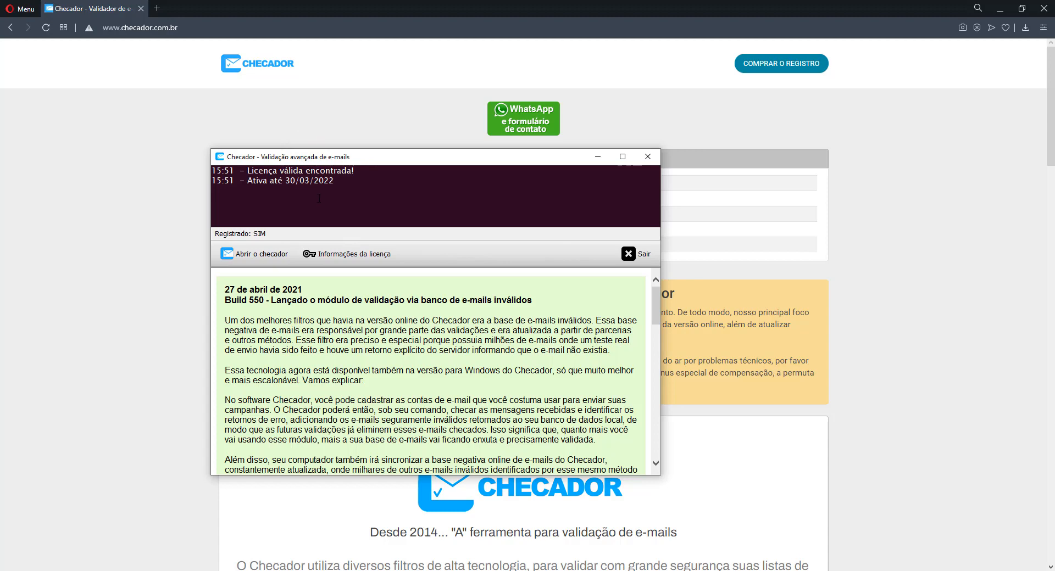
{"action": "left_click", "coordinate": [237, 257]}
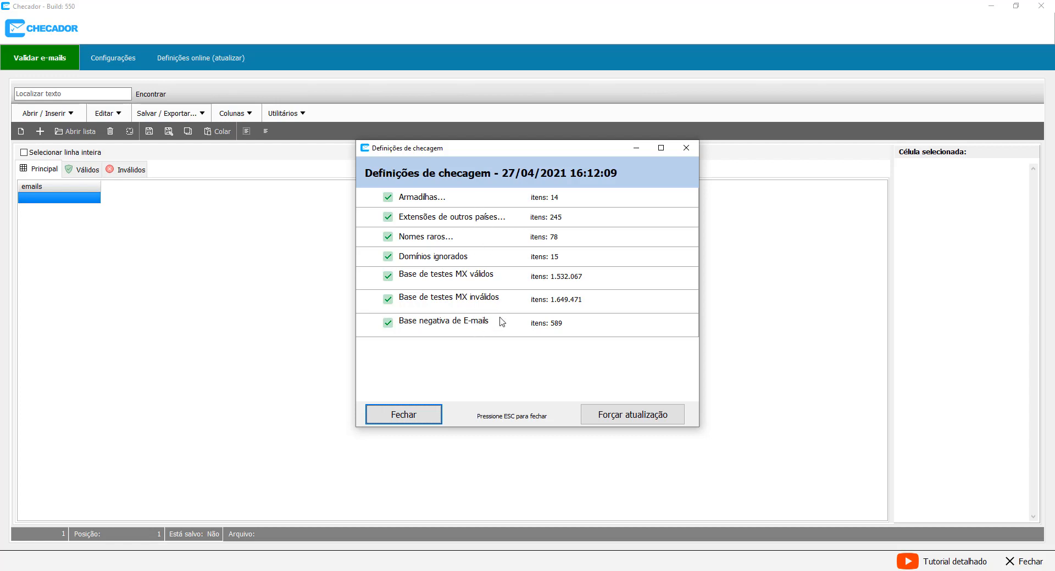
{"action": "left_click", "coordinate": [414, 421]}
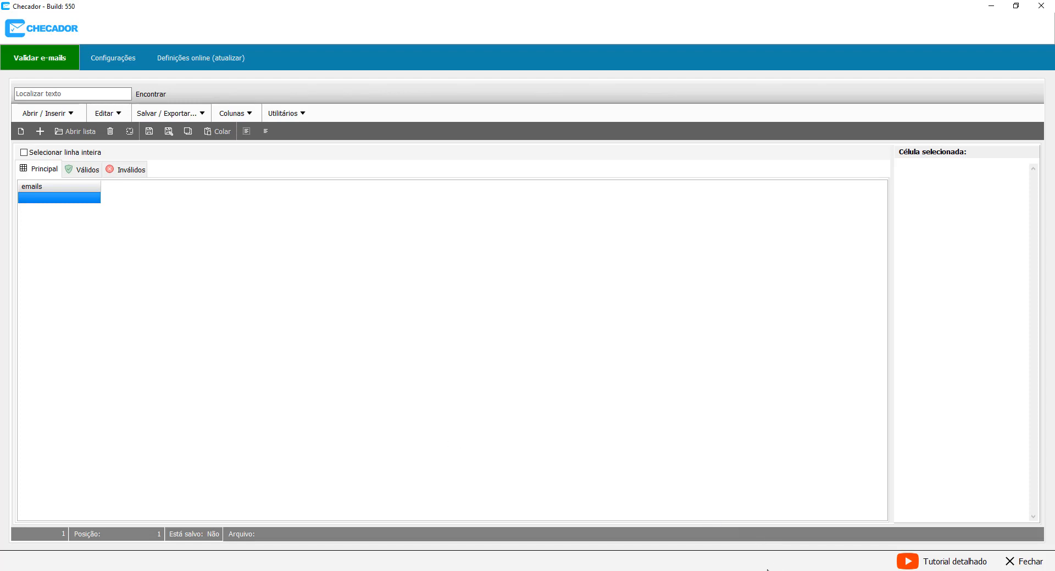
Step: Load Lista A.csv from the teste checador folder into the main grid, and cancel the file selection dialog
{"action": "left_click", "coordinate": [364, 570]}
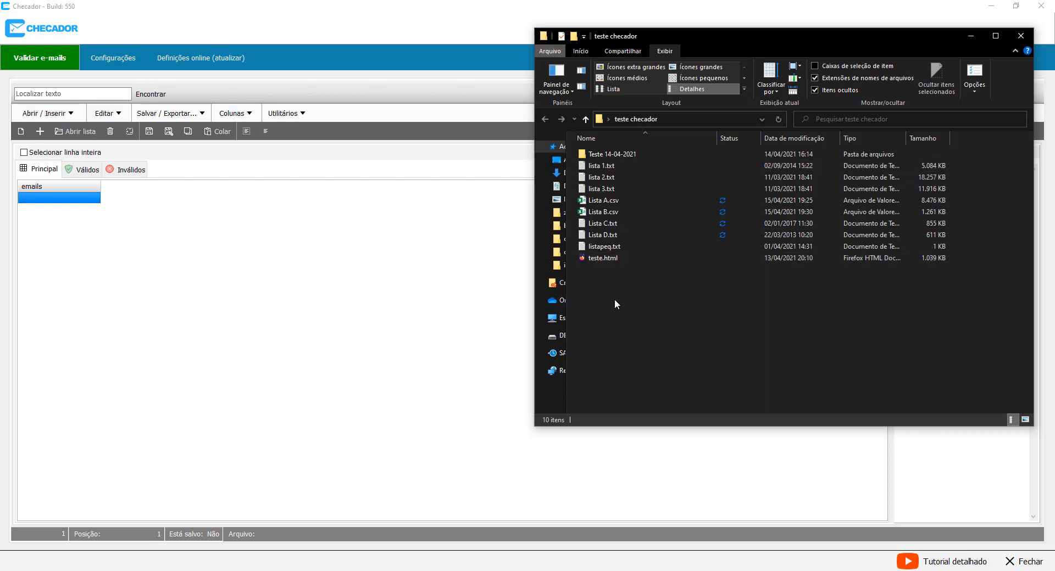
{"action": "left_click_drag", "start_coordinate": [776, 37], "coordinate": [706, 61]}
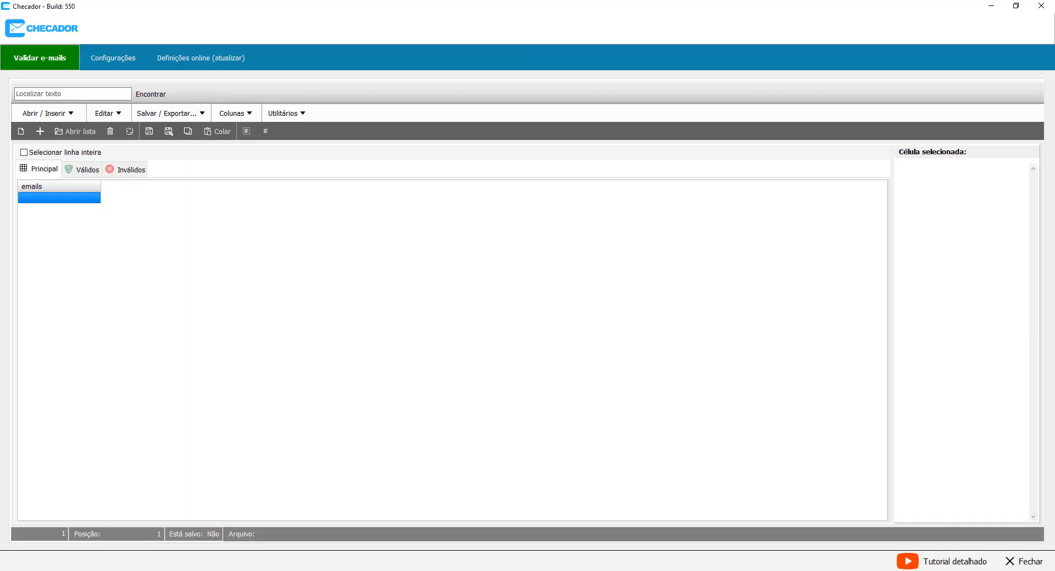
{"action": "left_click", "coordinate": [369, 570]}
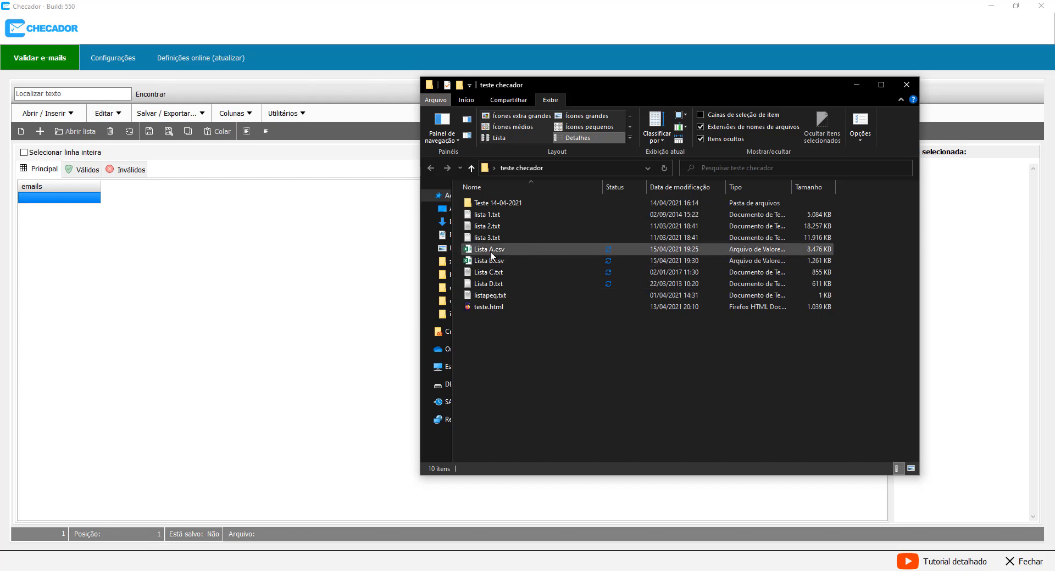
{"action": "left_click_drag", "start_coordinate": [491, 254], "coordinate": [238, 264]}
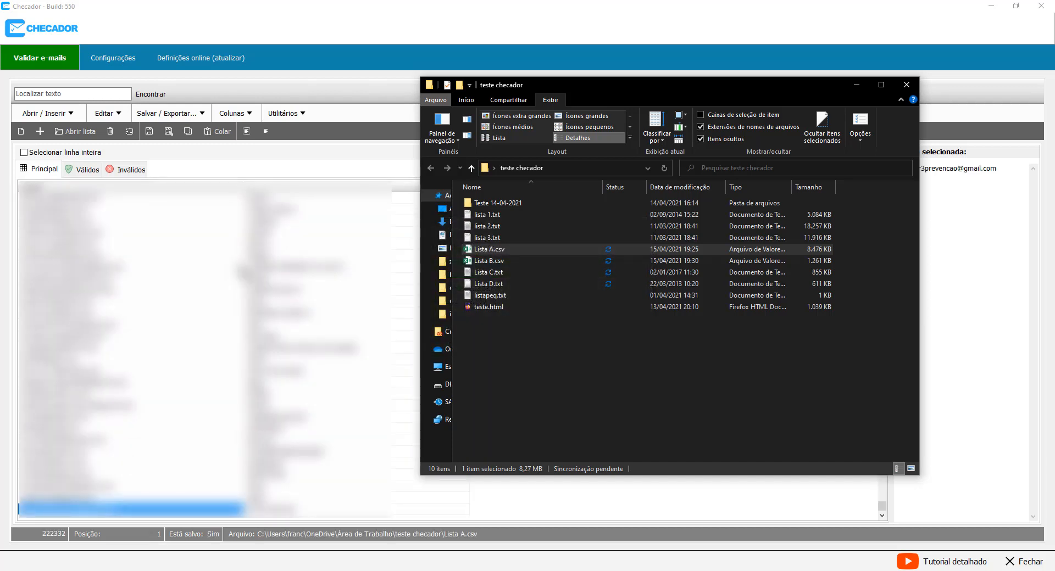
{"action": "left_click", "coordinate": [384, 15]}
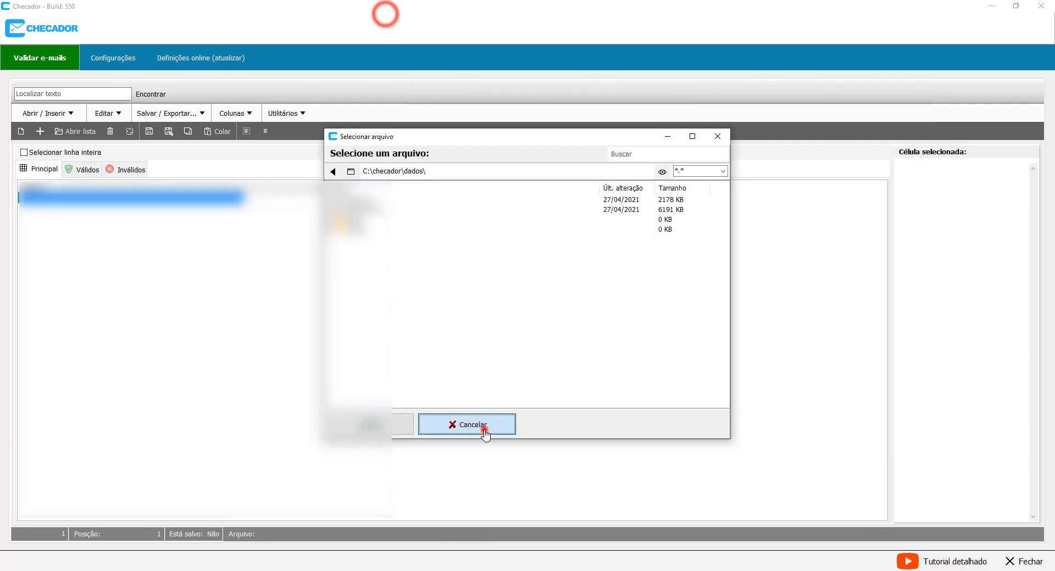
{"action": "left_click", "coordinate": [483, 430]}
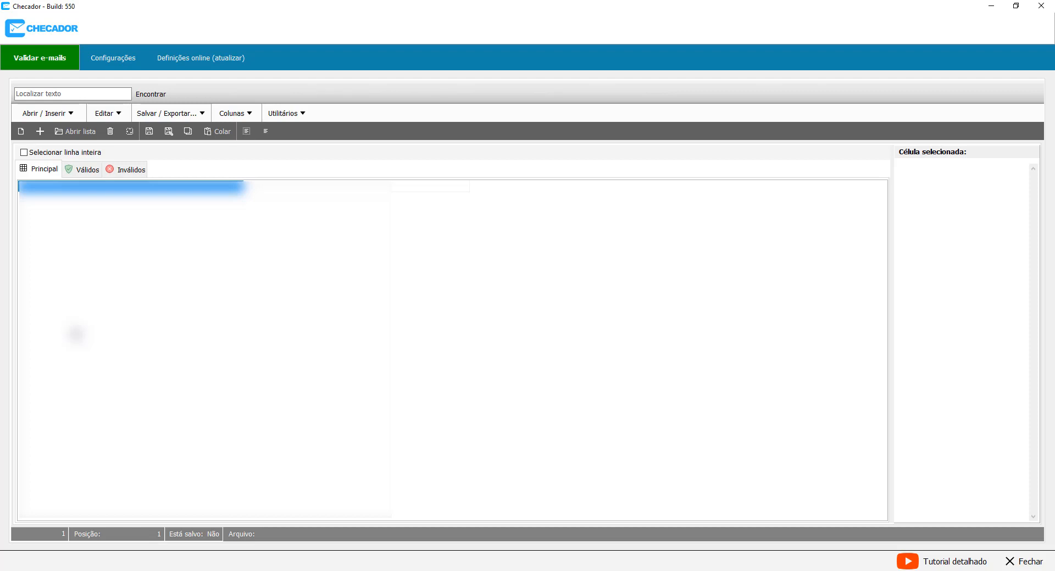
Step: Load Lista A.csv again from the teste checador folder into the emptied main grid
{"action": "left_click", "coordinate": [365, 570]}
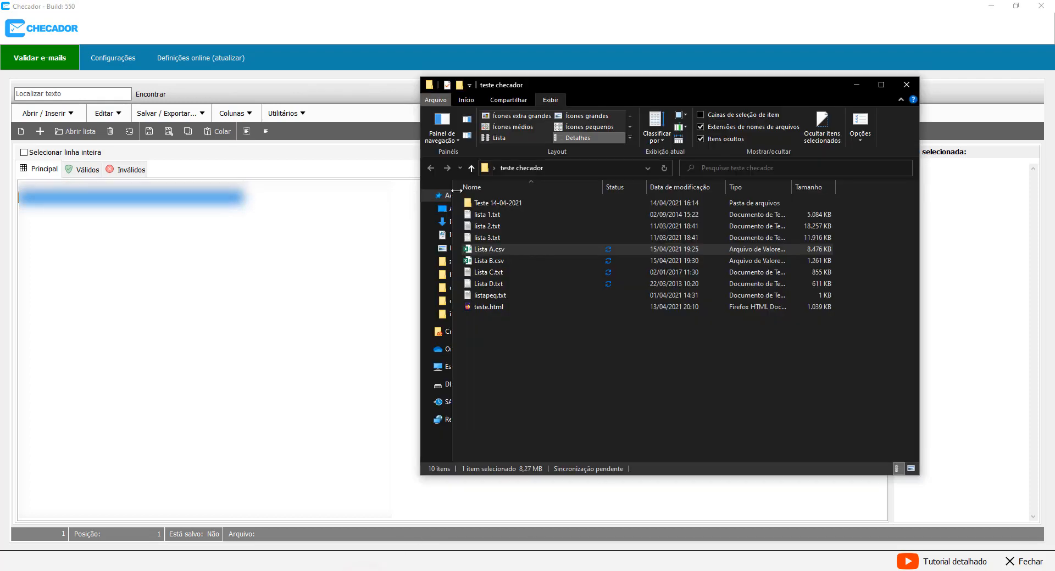
{"action": "left_click_drag", "start_coordinate": [592, 84], "coordinate": [634, 85]}
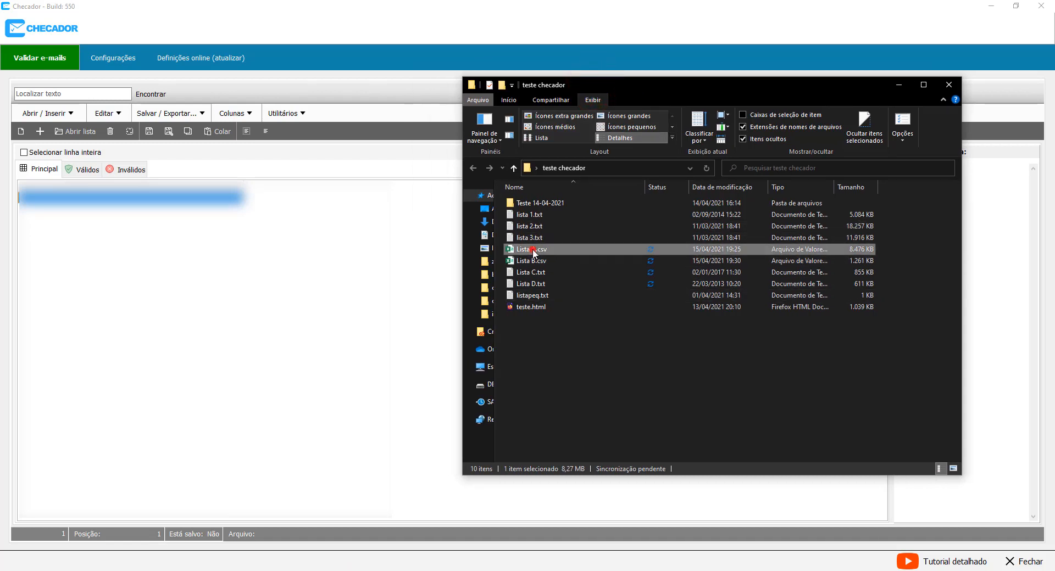
{"action": "left_click_drag", "start_coordinate": [532, 250], "coordinate": [195, 281]}
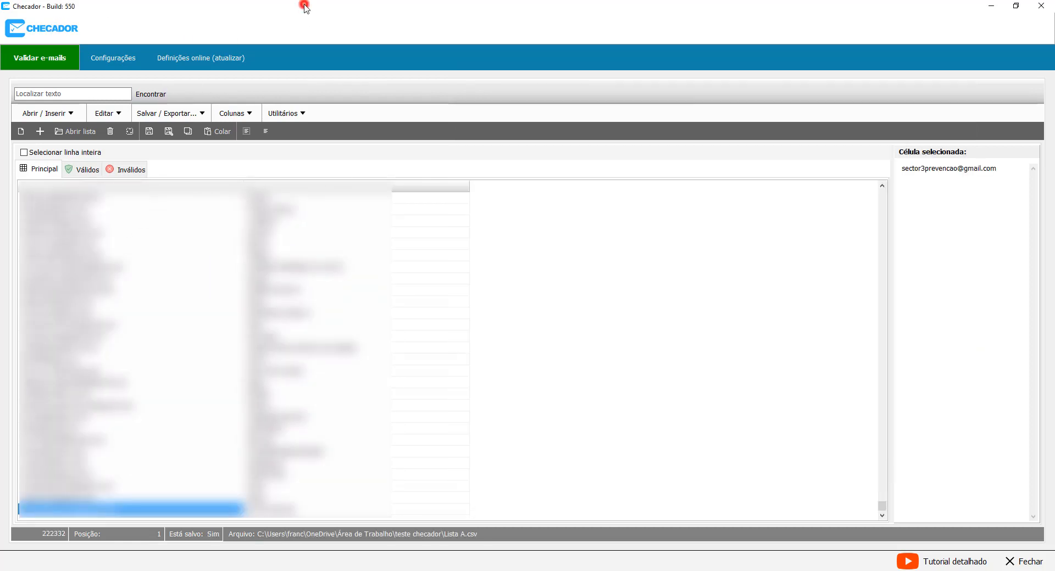
{"action": "left_click", "coordinate": [305, 8]}
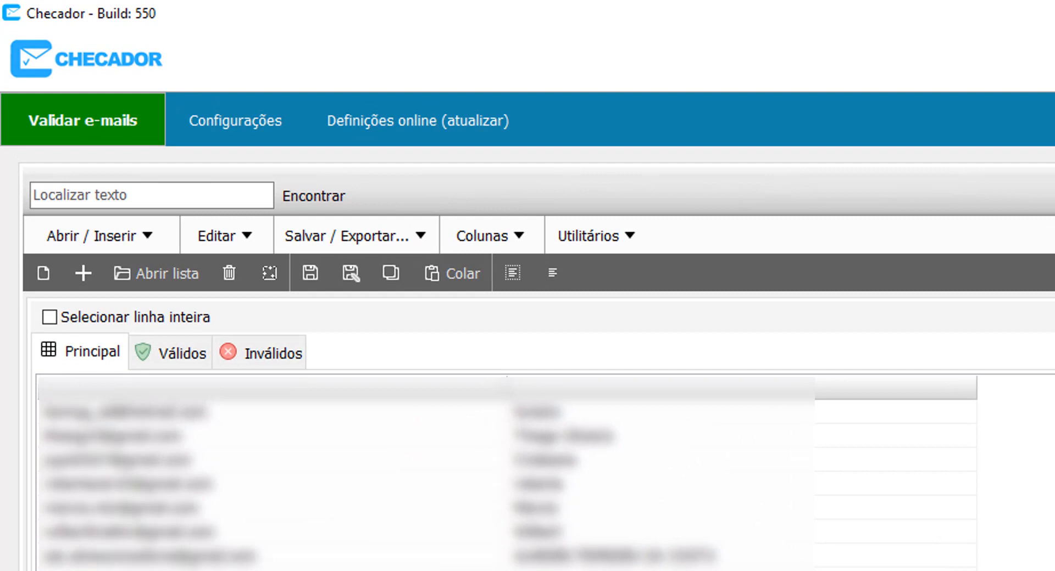
{"action": "left_click", "coordinate": [404, 570]}
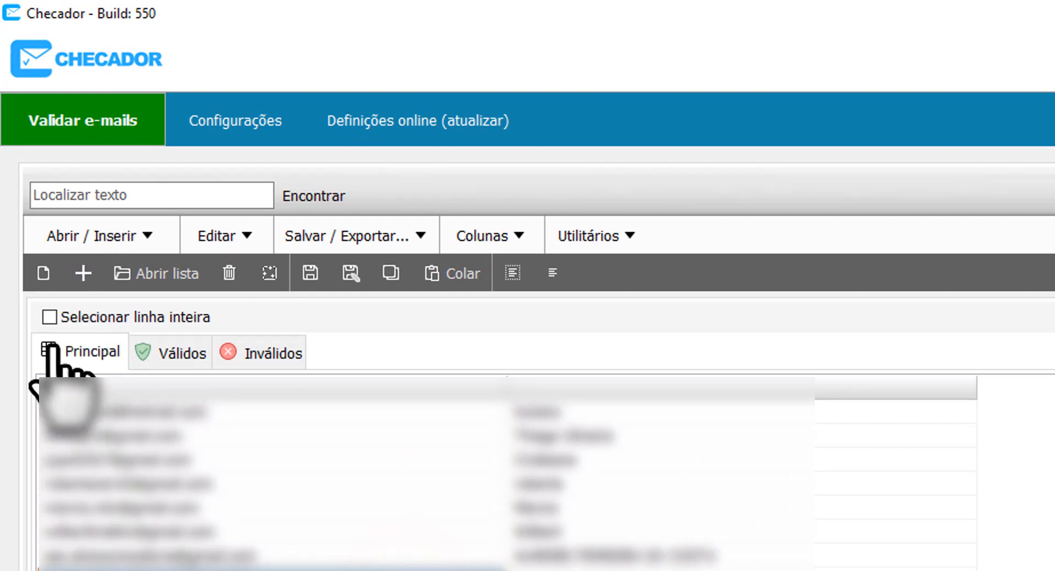
Step: Look through the Válidos and Inválidos lists twice, returning to the Principal list each time
{"action": "left_click", "coordinate": [181, 348]}
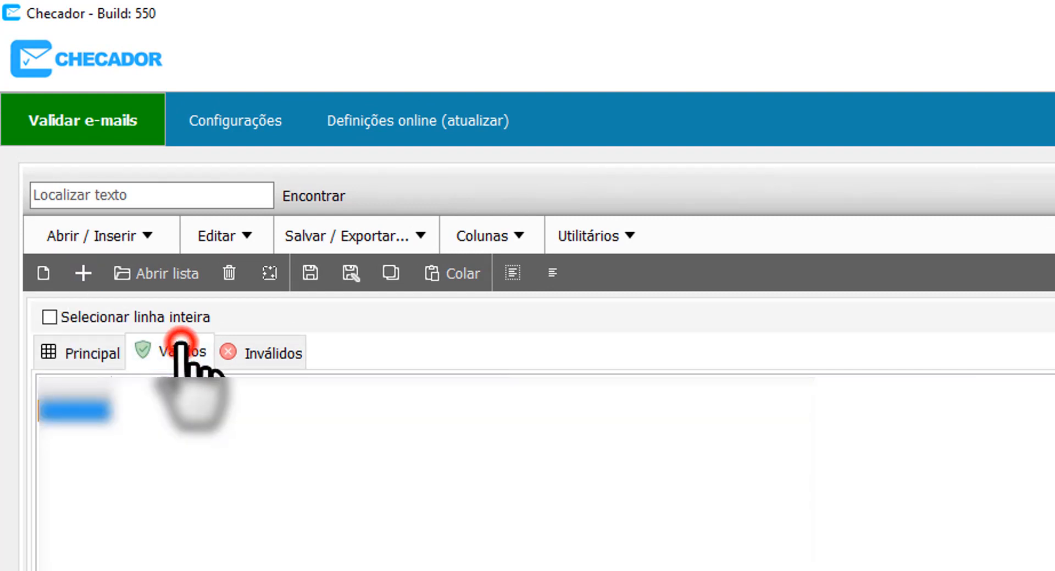
{"action": "left_click", "coordinate": [266, 351]}
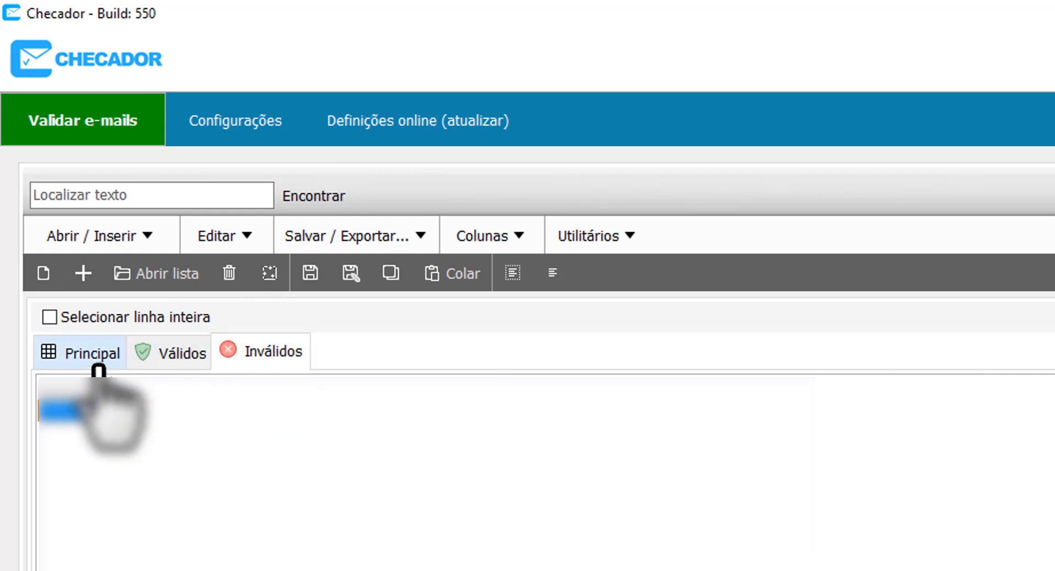
{"action": "left_click", "coordinate": [88, 354]}
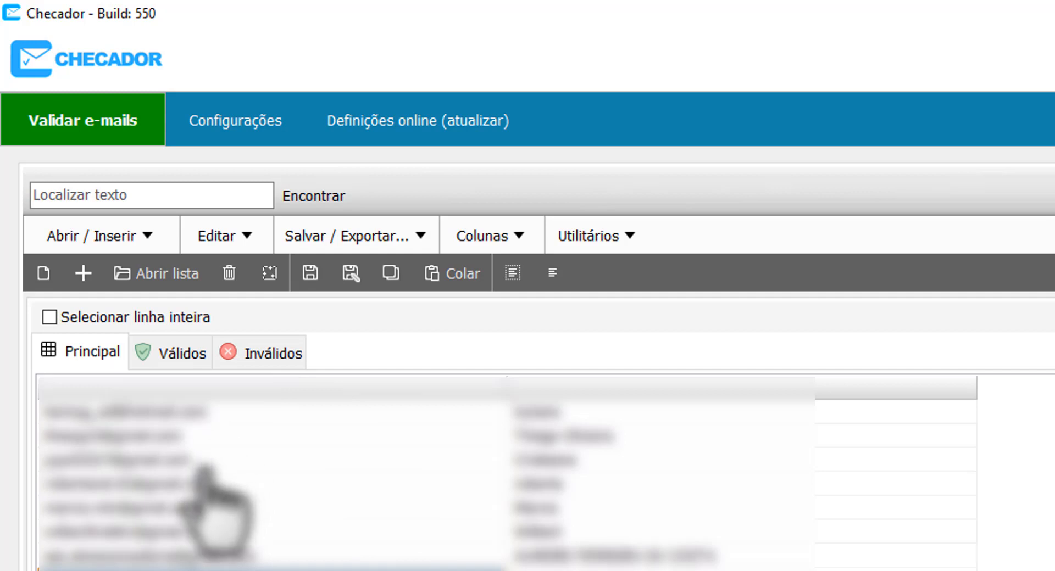
{"action": "left_click", "coordinate": [185, 346]}
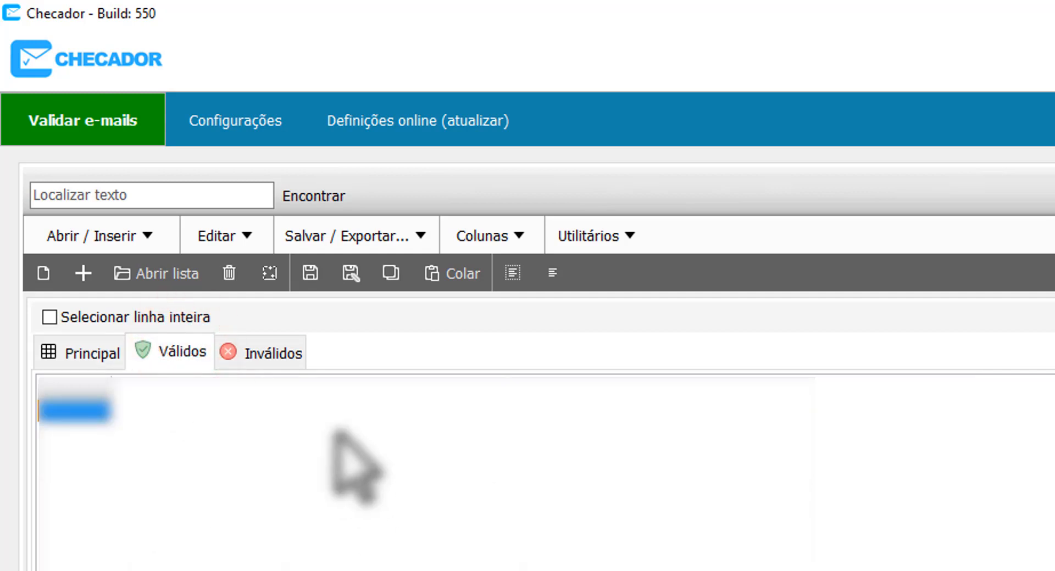
{"action": "left_click", "coordinate": [259, 338]}
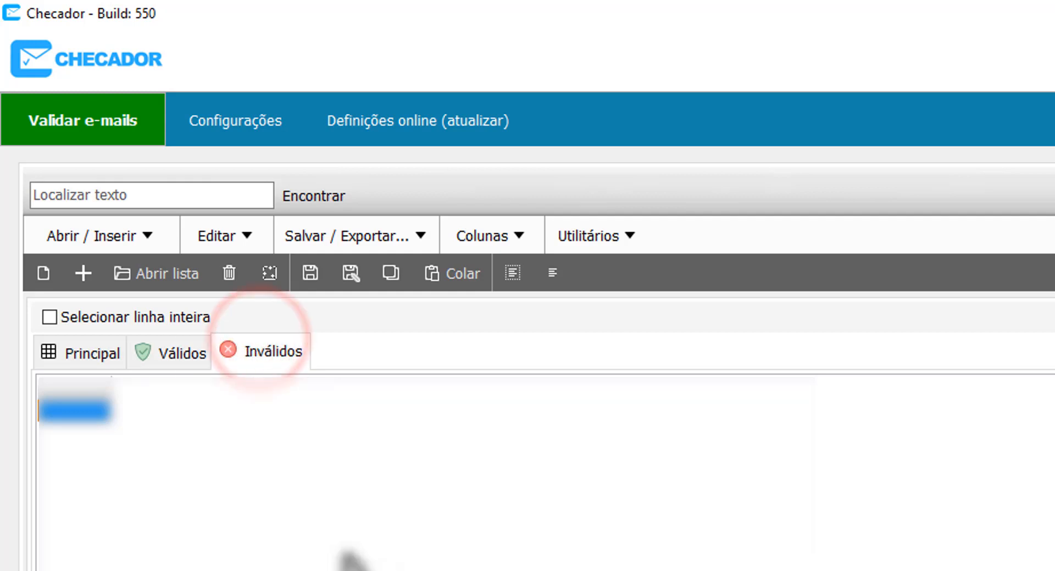
{"action": "left_click", "coordinate": [83, 363]}
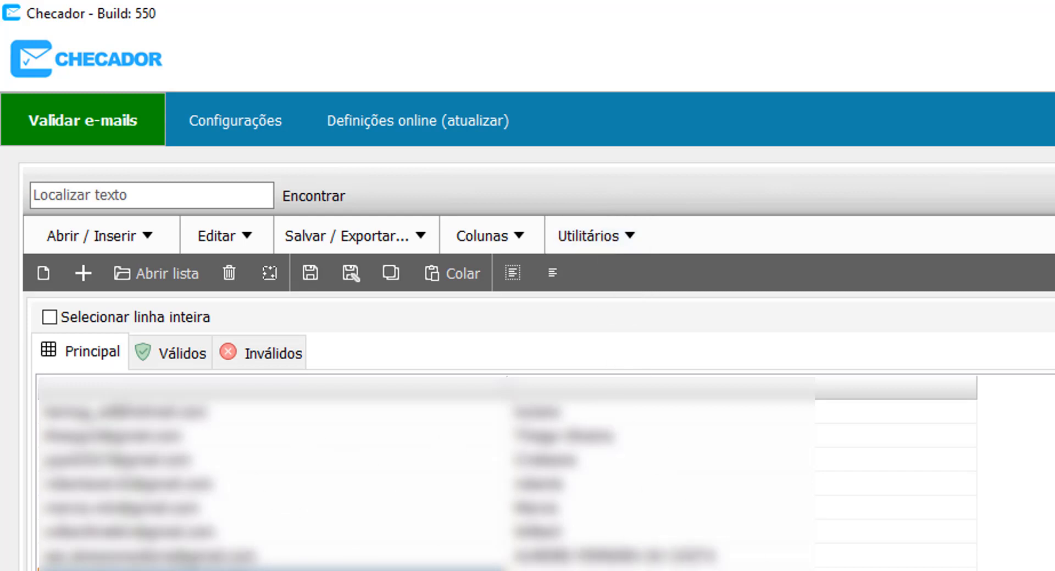
Step: Eliminate the repeated records from the main list, using the e-mail column as the basis
{"action": "left_click", "coordinate": [590, 236]}
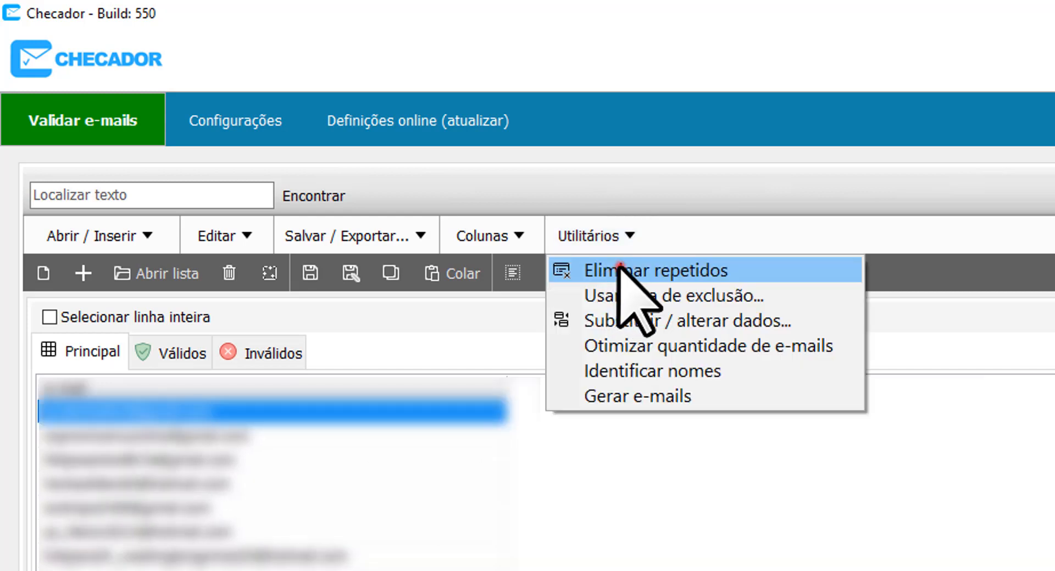
{"action": "left_click", "coordinate": [619, 269]}
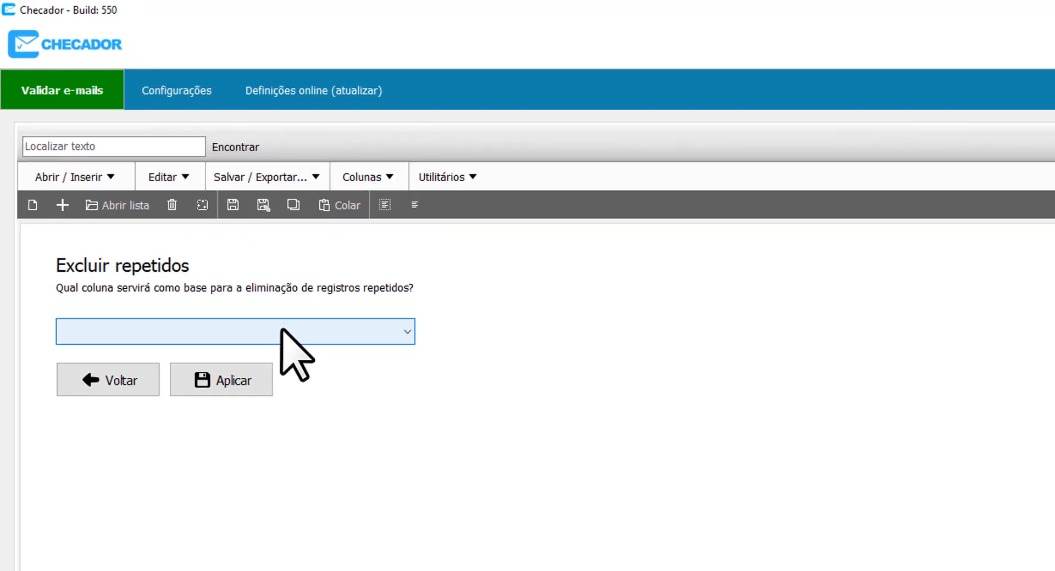
{"action": "left_click", "coordinate": [281, 329]}
{"action": "left_click", "coordinate": [148, 351]}
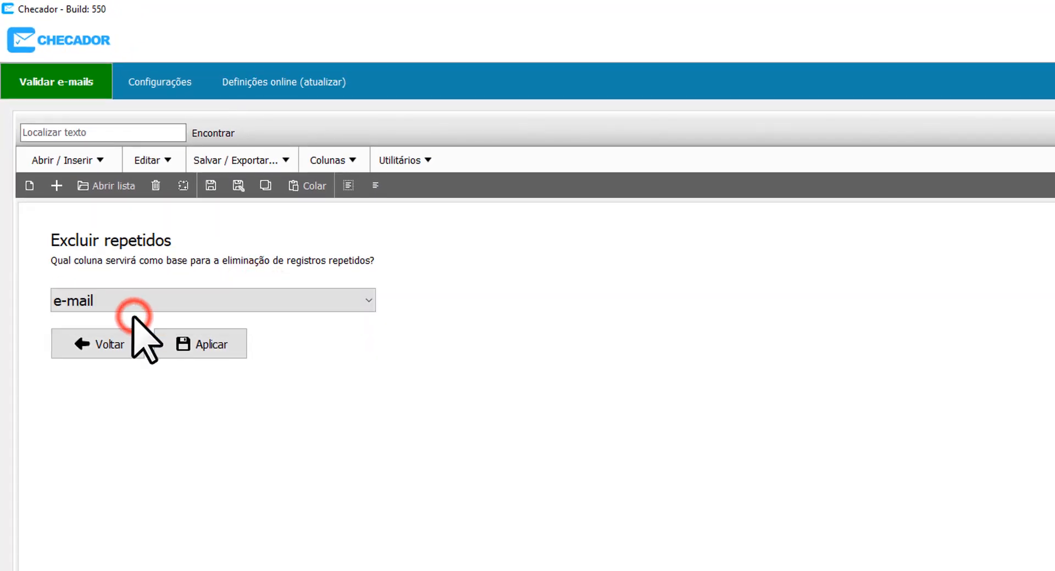
{"action": "left_click", "coordinate": [212, 344]}
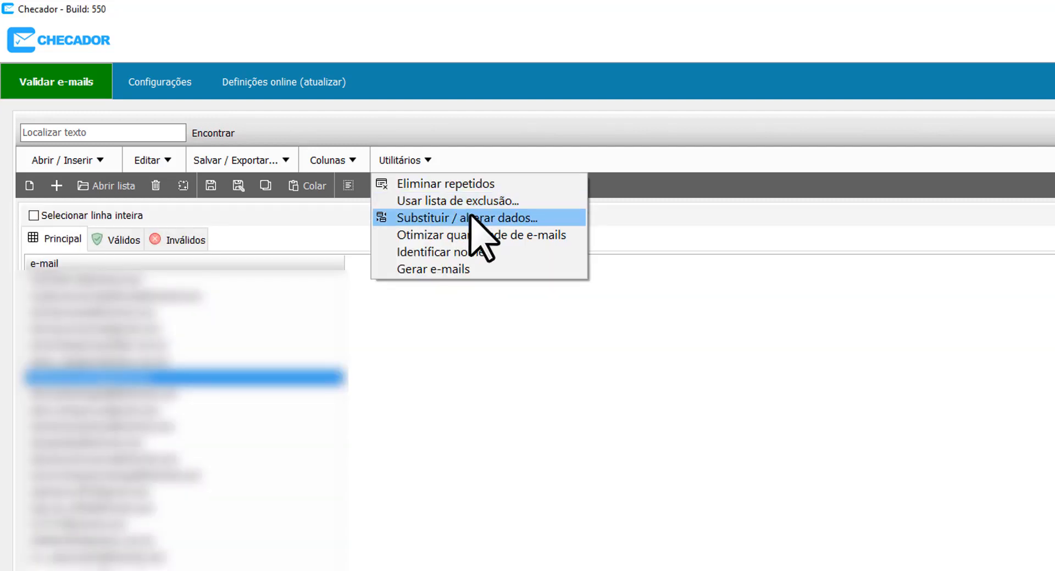
Step: Set up a Substituir / alterar operation on the e-mail column with the action Definir um texto
{"action": "left_click", "coordinate": [471, 218]}
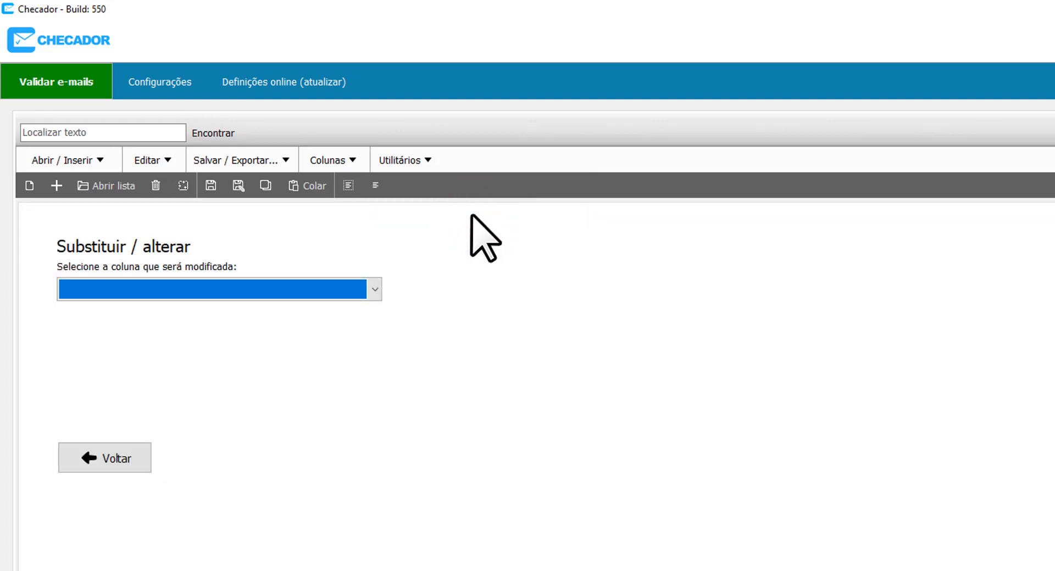
{"action": "left_click", "coordinate": [187, 290]}
{"action": "left_click", "coordinate": [193, 310]}
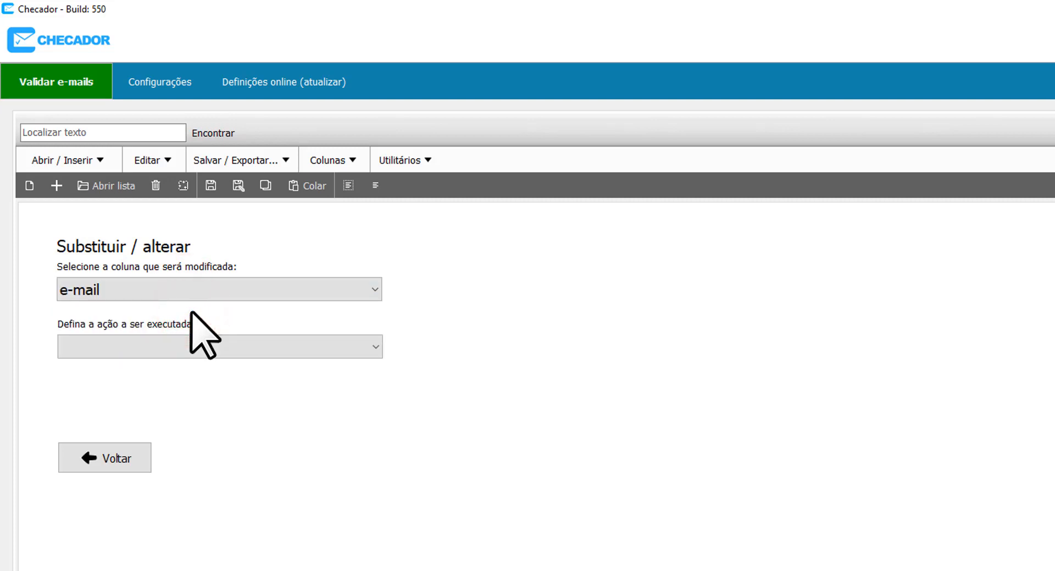
{"action": "left_click", "coordinate": [220, 349]}
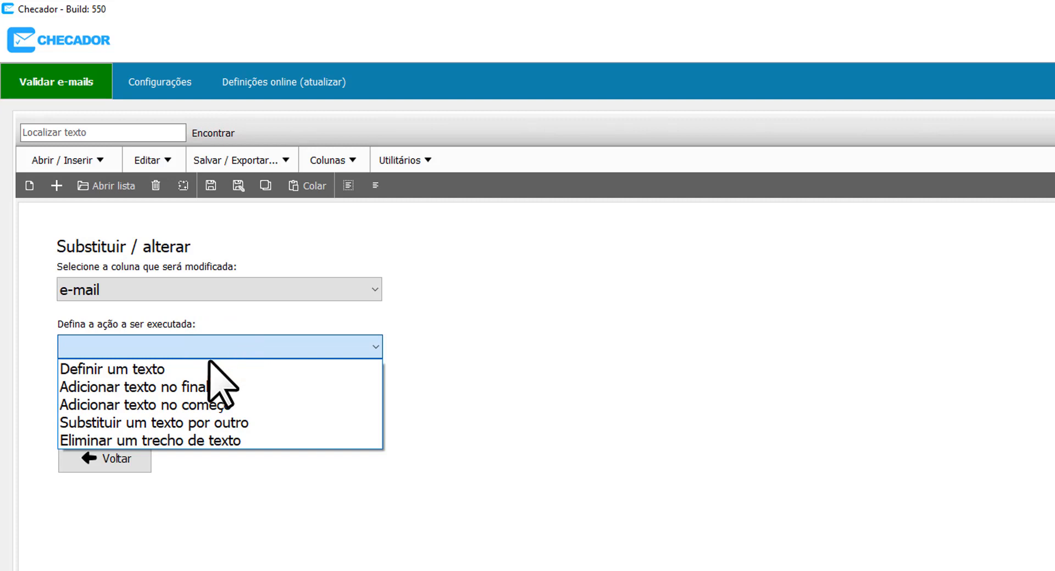
{"action": "left_click", "coordinate": [202, 368]}
{"action": "left_click", "coordinate": [196, 367]}
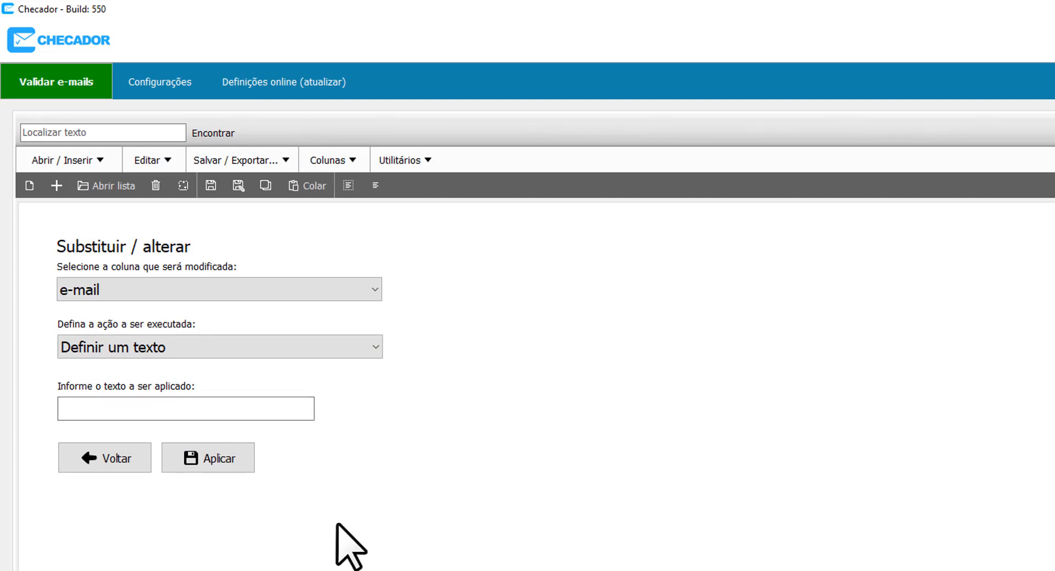
Step: Change the action to Adicionar texto no começo, apply the text "teste_" to the e-mail column, and return to the list
{"action": "left_click", "coordinate": [182, 350]}
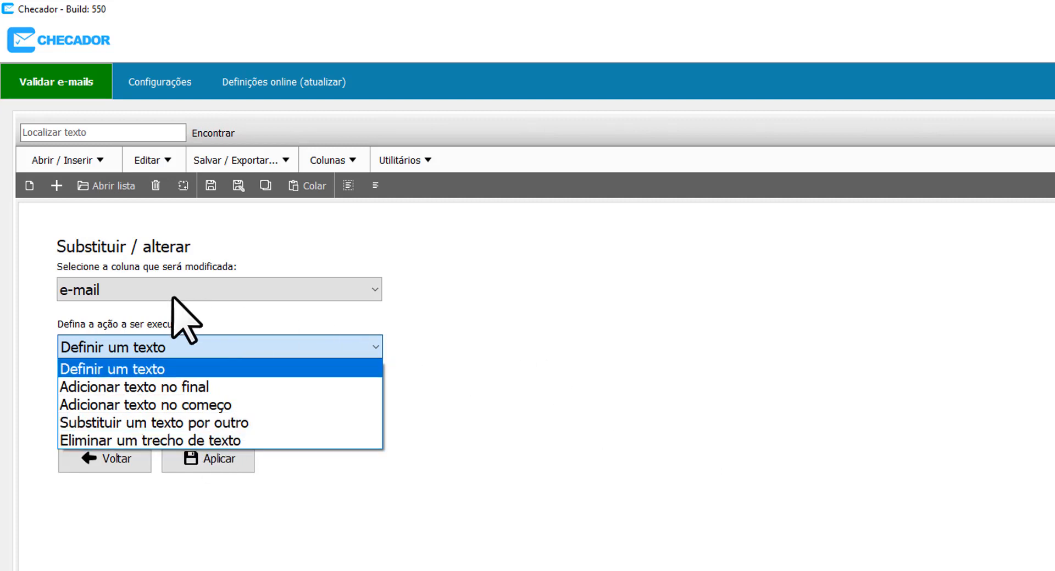
{"action": "left_click", "coordinate": [193, 402]}
{"action": "left_click", "coordinate": [215, 405]}
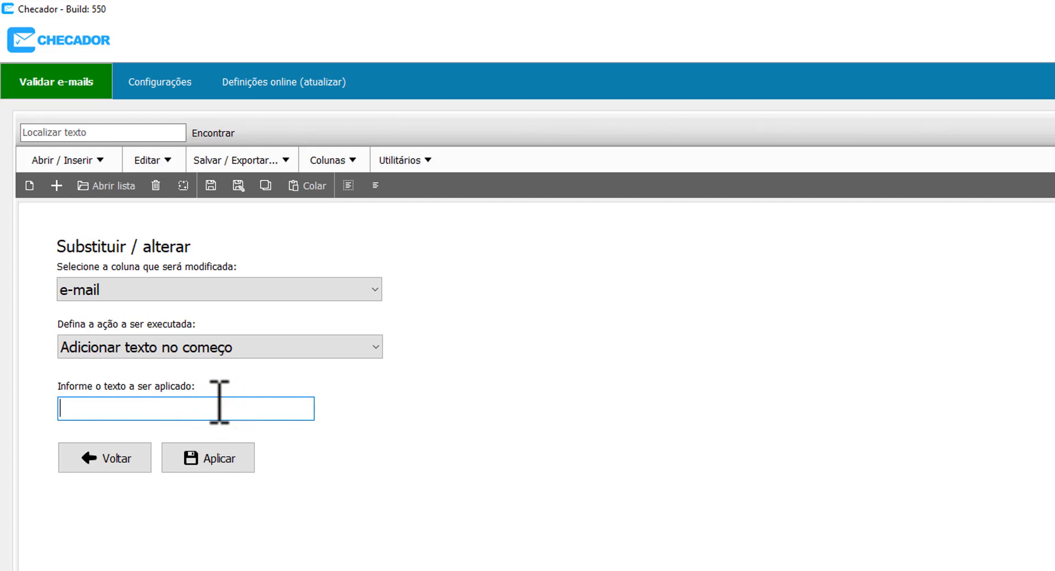
{"action": "type", "text": "teste_"}
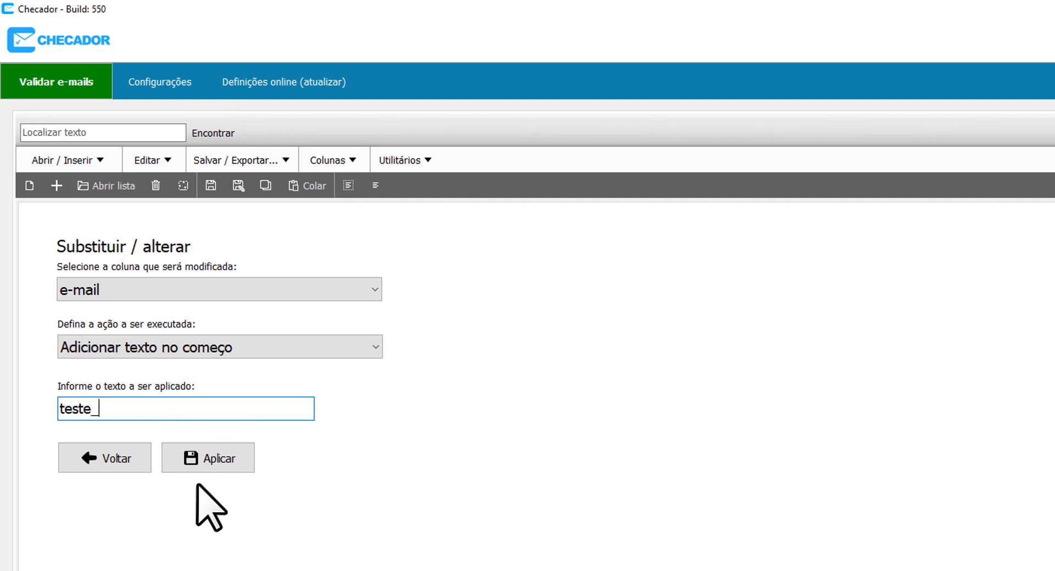
{"action": "left_click", "coordinate": [210, 459]}
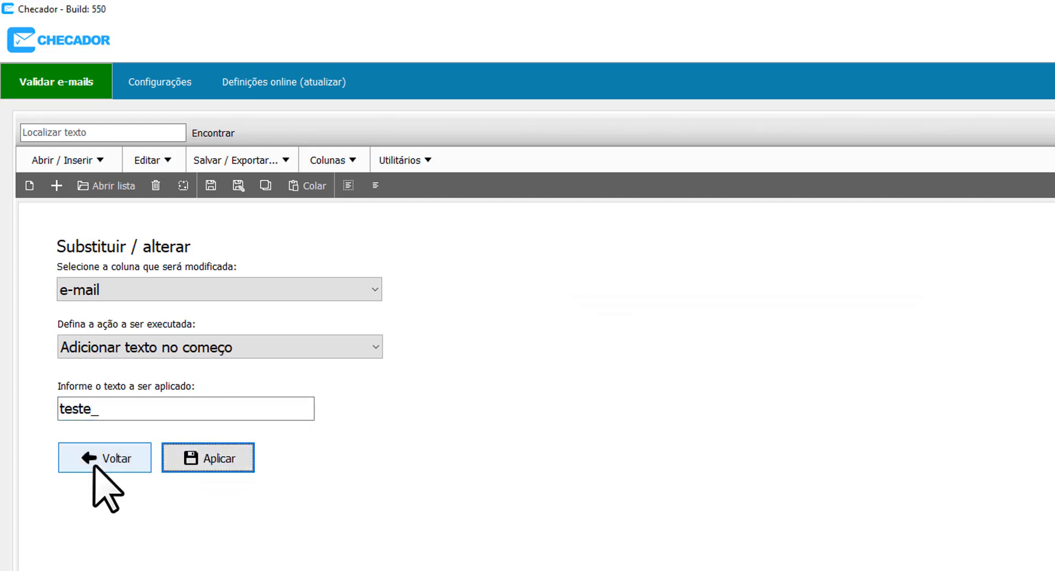
{"action": "left_click", "coordinate": [93, 465]}
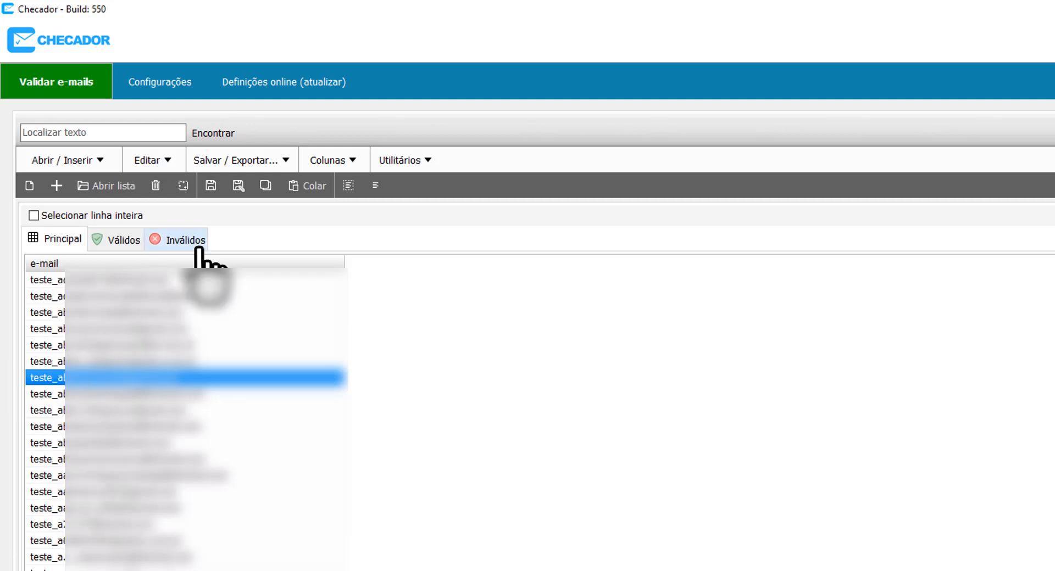
Step: Remove the text "teste_" from the e-mail column with the action Eliminar um trecho de texto, and return to the list
{"action": "left_click", "coordinate": [422, 160]}
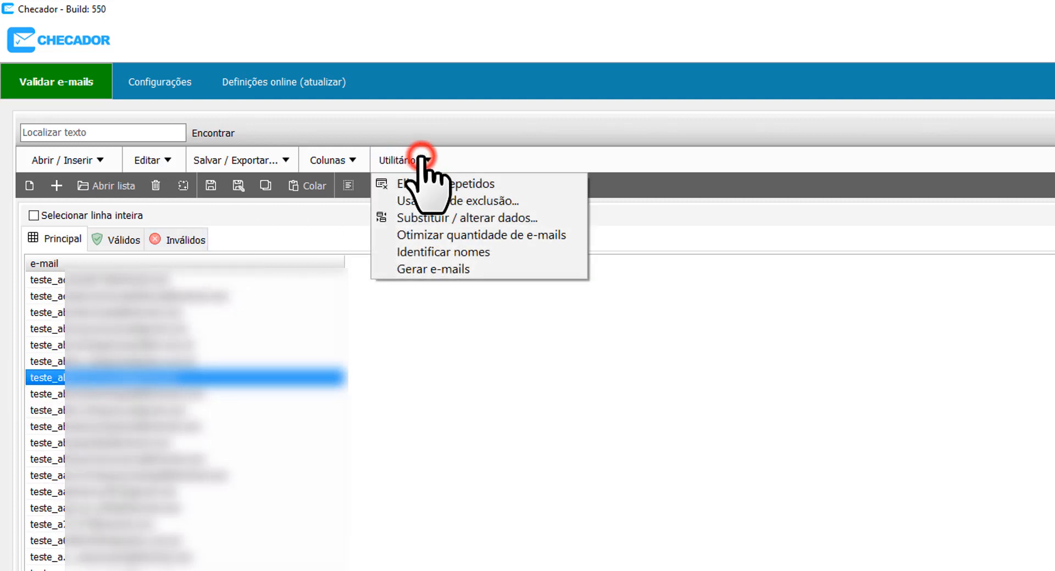
{"action": "left_click", "coordinate": [456, 218]}
{"action": "left_click", "coordinate": [200, 280]}
{"action": "left_click", "coordinate": [146, 309]}
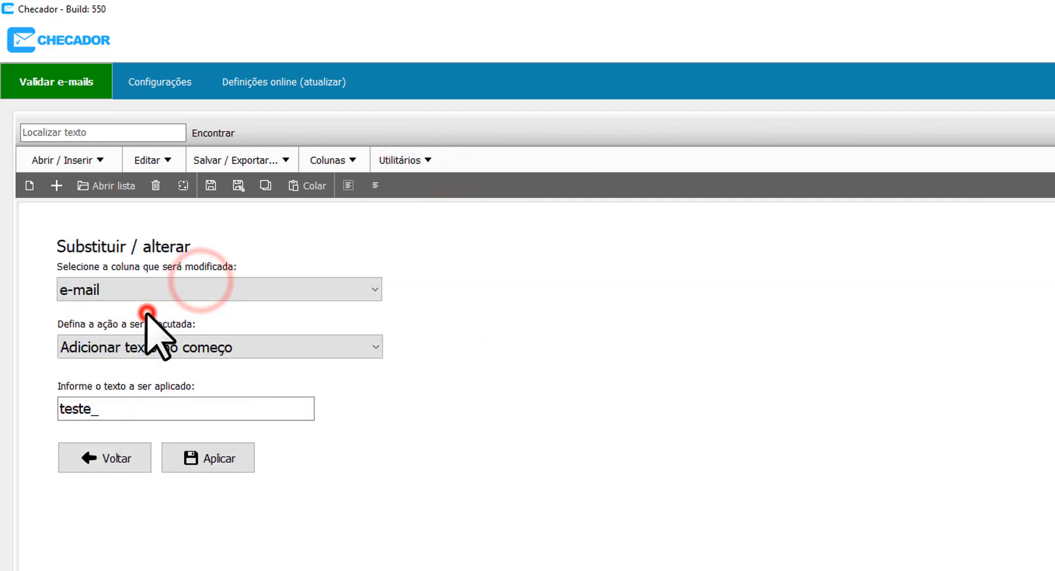
{"action": "left_click", "coordinate": [242, 341]}
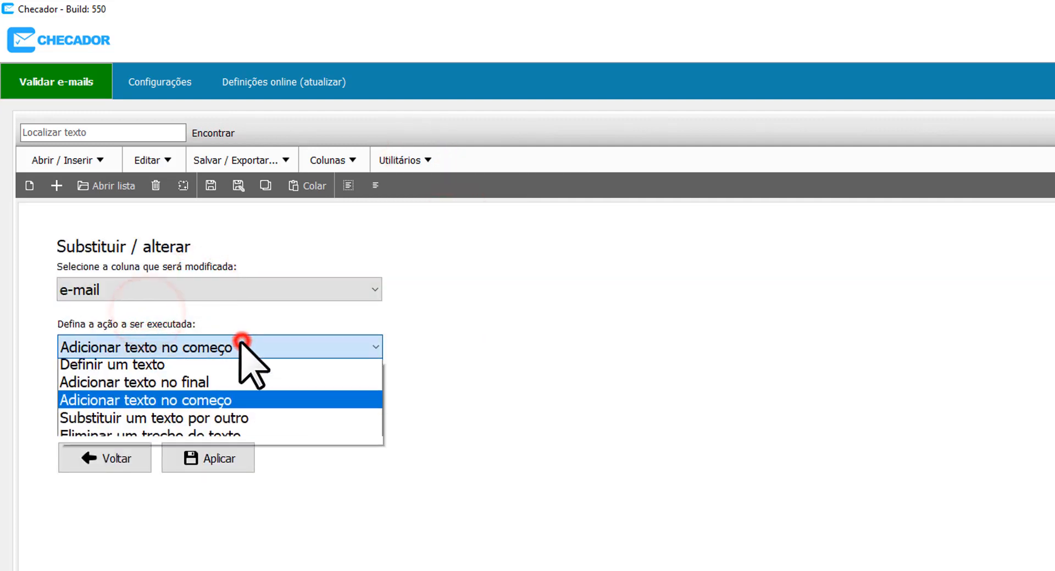
{"action": "left_click", "coordinate": [175, 433]}
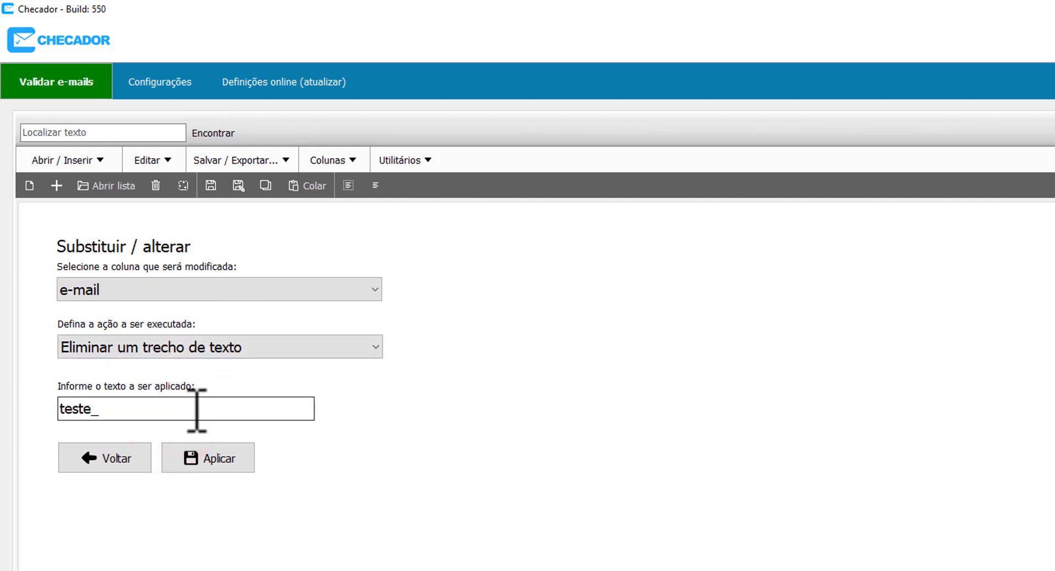
{"action": "left_click_drag", "start_coordinate": [106, 412], "coordinate": [17, 431]}
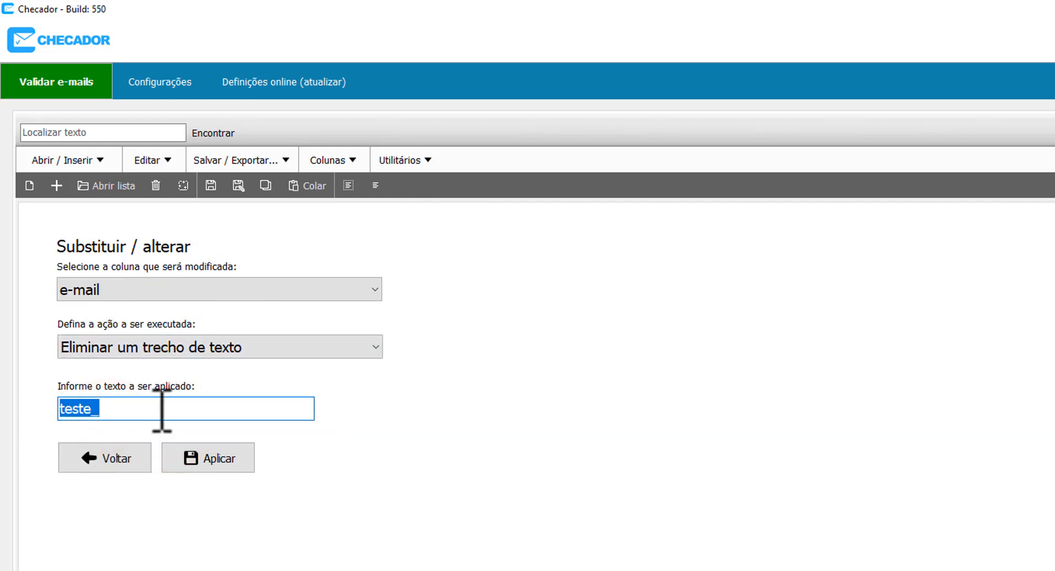
{"action": "left_click", "coordinate": [230, 467]}
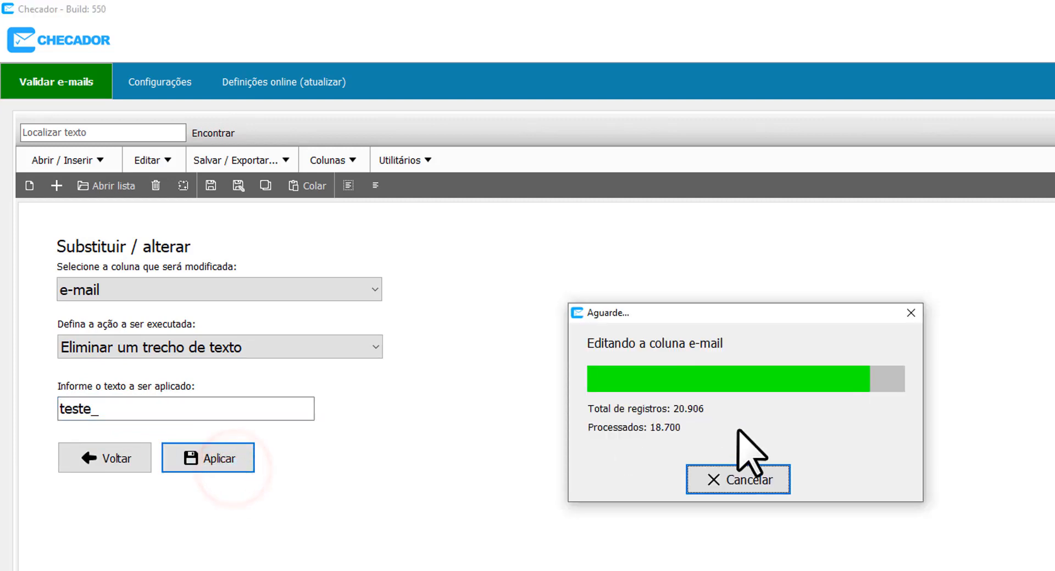
{"action": "left_click", "coordinate": [121, 457]}
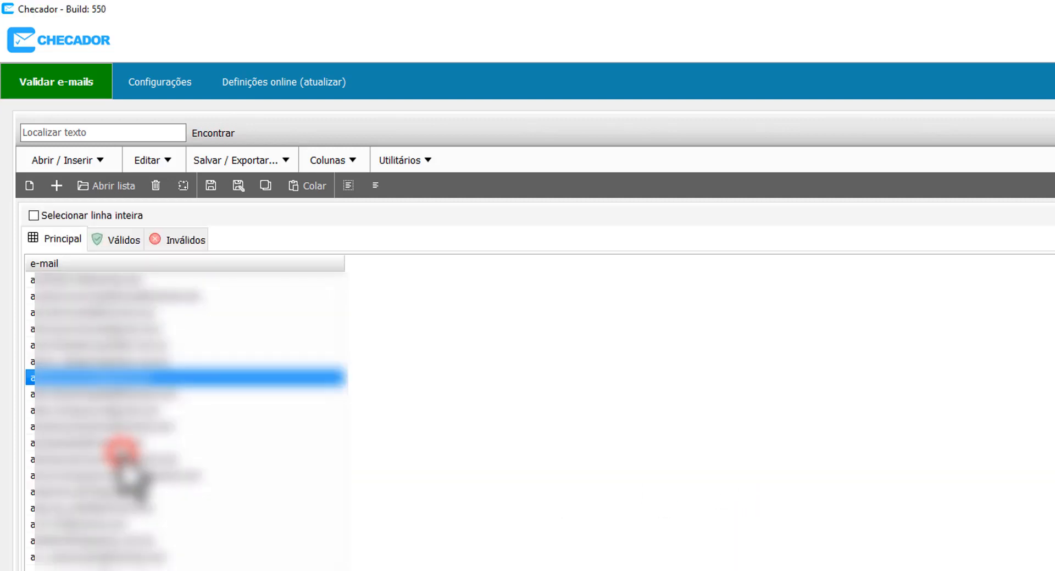
Step: Read the instructions of the Usar lista de exclusão utility and return to the main list
{"action": "left_click", "coordinate": [146, 491]}
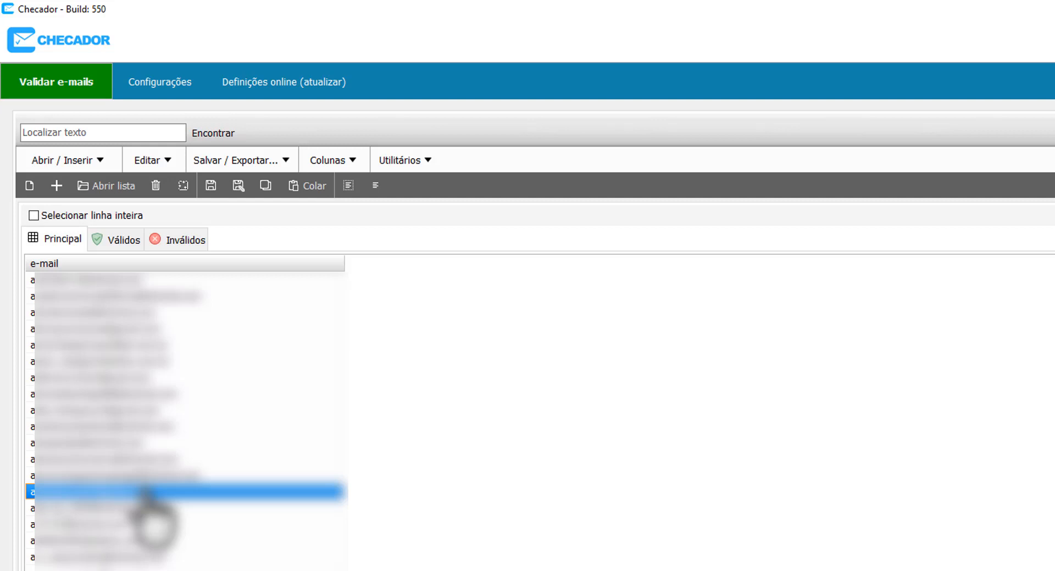
{"action": "scroll", "coordinate": [207, 529], "scroll_direction": "up", "scroll_amount": 1}
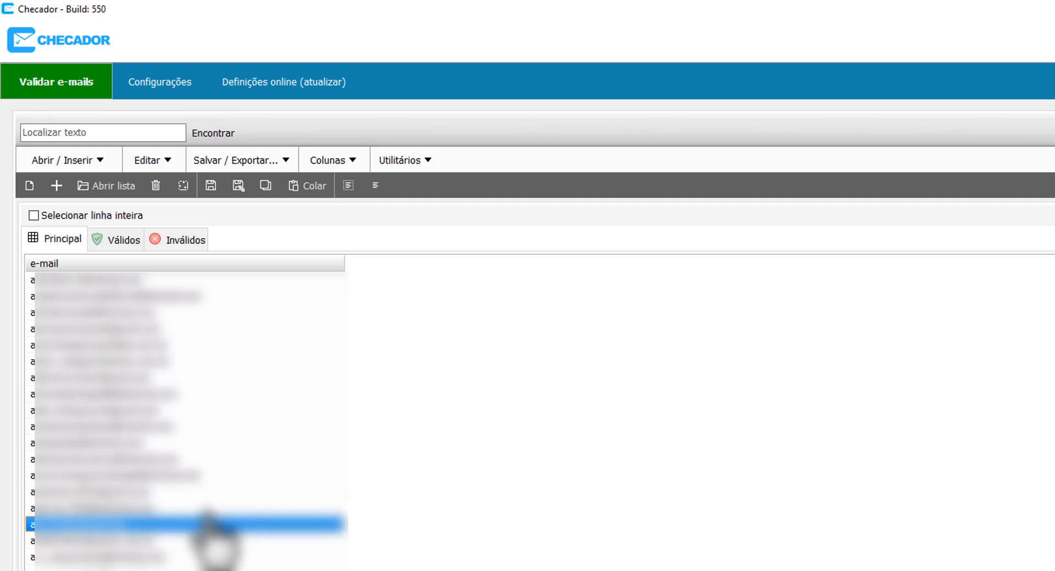
{"action": "left_click", "coordinate": [404, 152]}
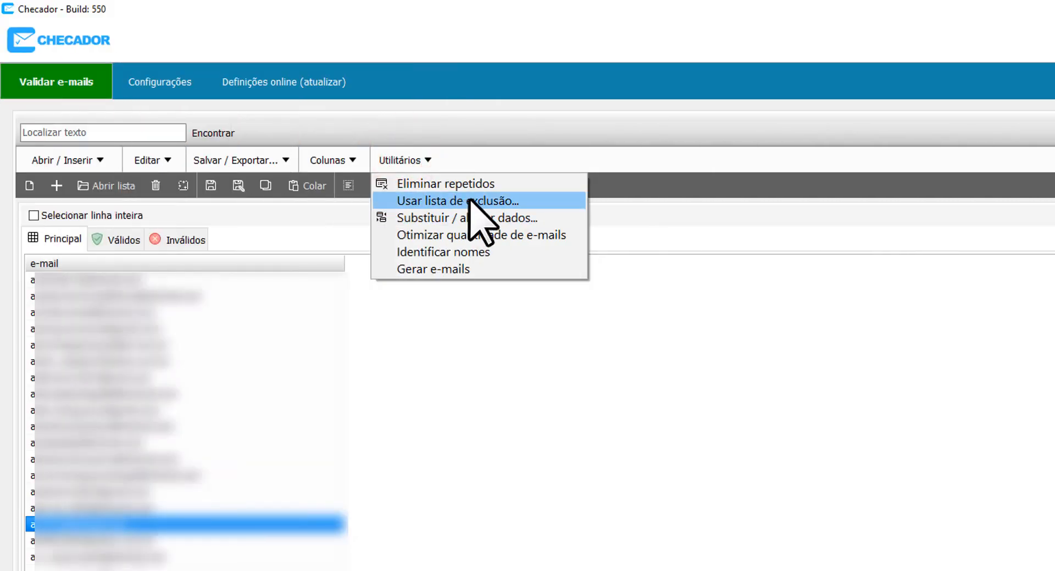
{"action": "left_click", "coordinate": [470, 201]}
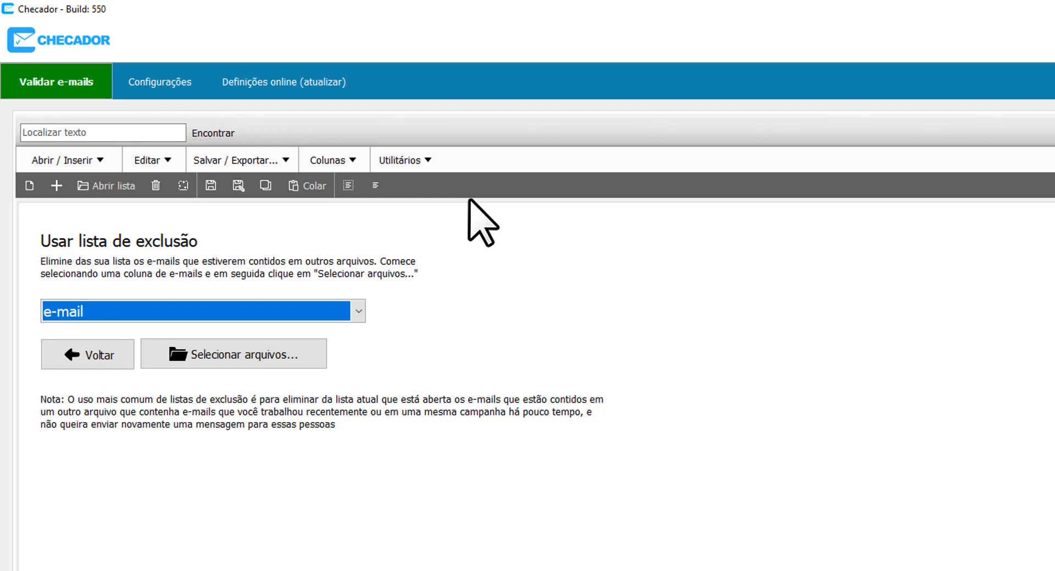
{"action": "left_click", "coordinate": [340, 465]}
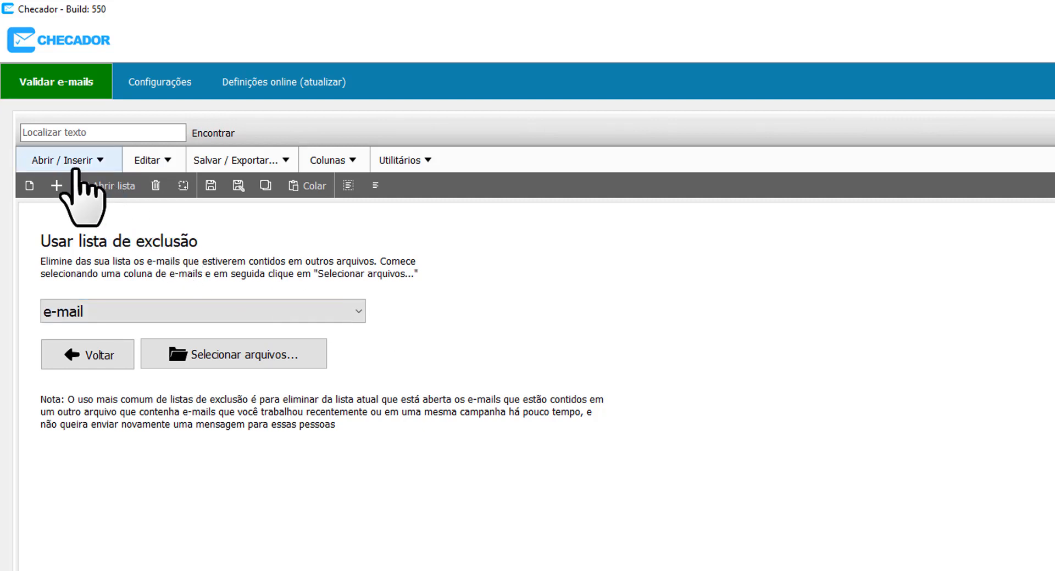
{"action": "left_click", "coordinate": [113, 356]}
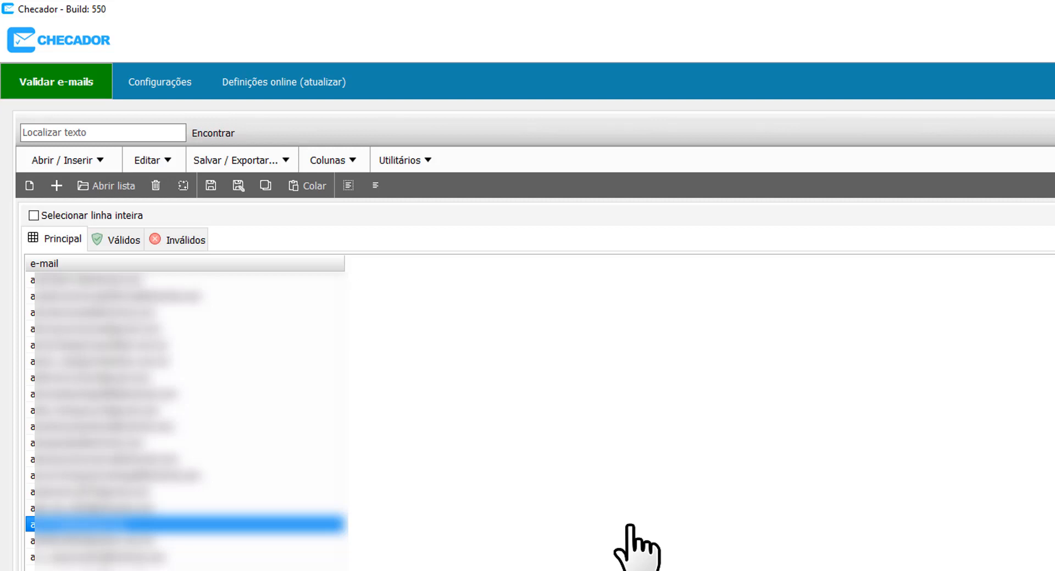
{"action": "left_click", "coordinate": [231, 345]}
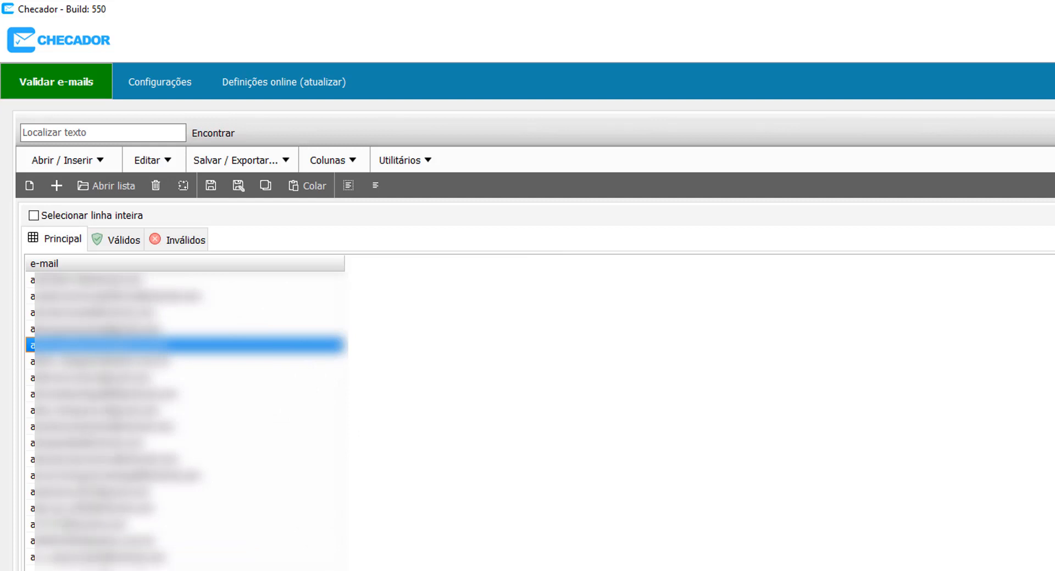
{"action": "left_click", "coordinate": [108, 567]}
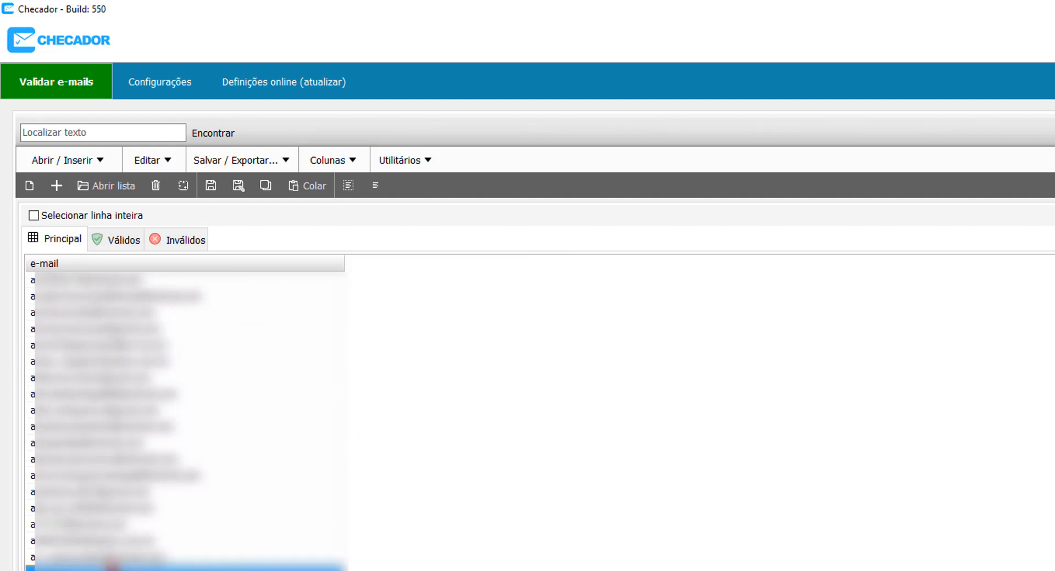
{"action": "left_click", "coordinate": [89, 361]}
{"action": "left_click", "coordinate": [90, 490]}
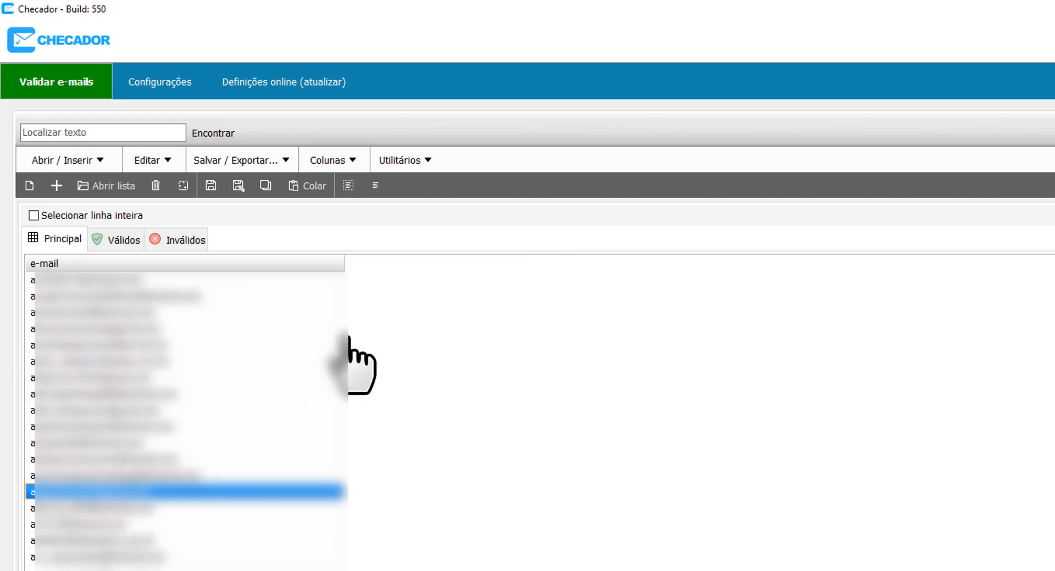
Step: Apply teste.csv from C:\checador\dados\ as the exclusion list to the e-mail column of the main list
{"action": "left_click", "coordinate": [400, 160]}
{"action": "left_click", "coordinate": [421, 202]}
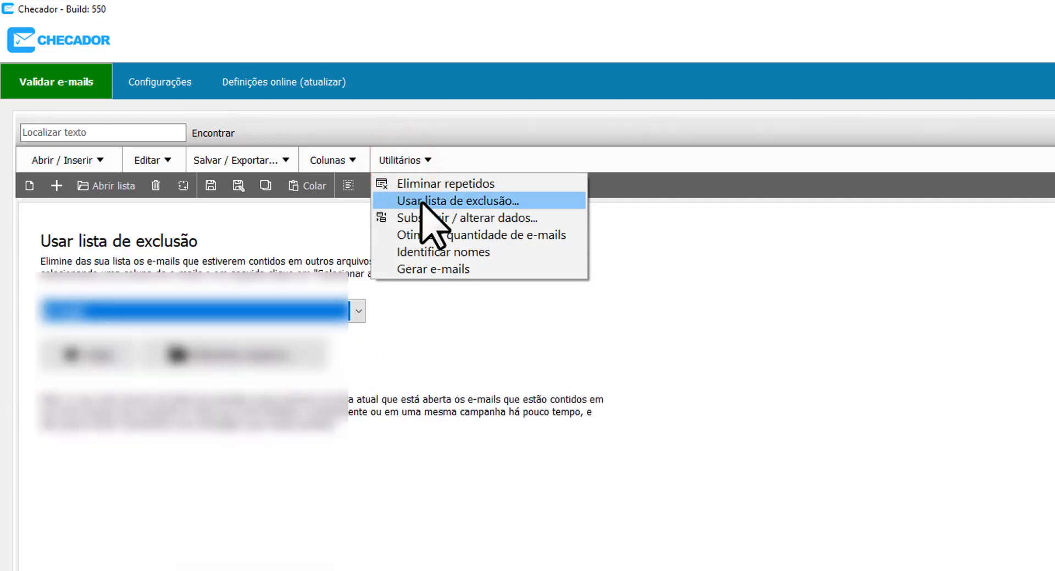
{"action": "left_click", "coordinate": [434, 201]}
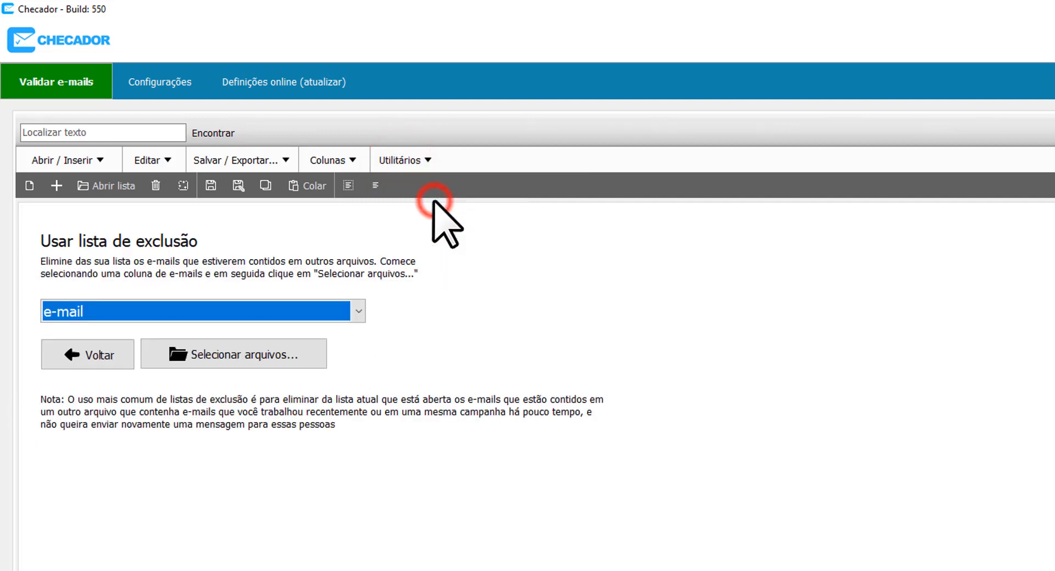
{"action": "left_click", "coordinate": [255, 352]}
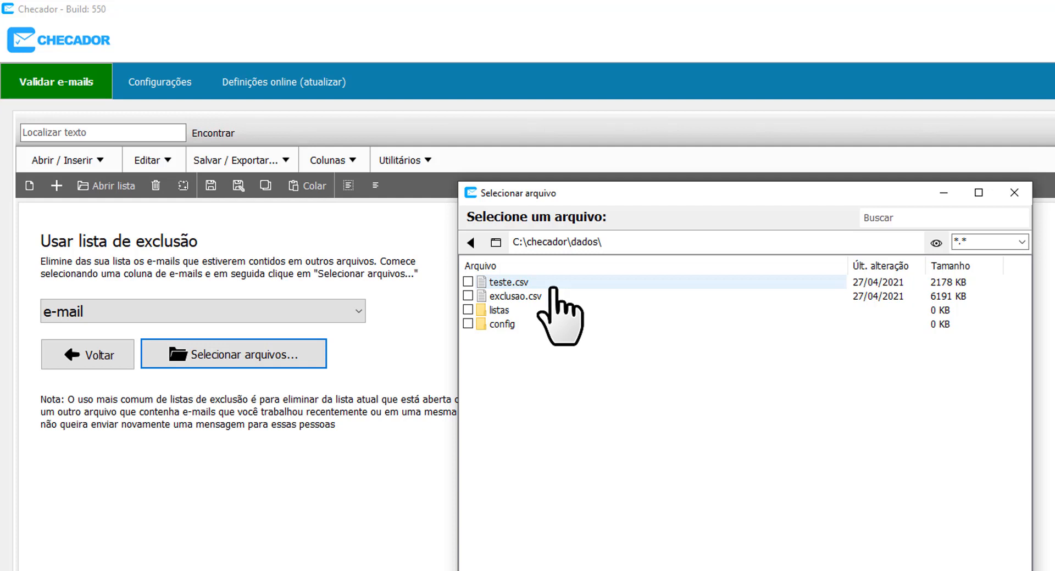
{"action": "left_click", "coordinate": [523, 282]}
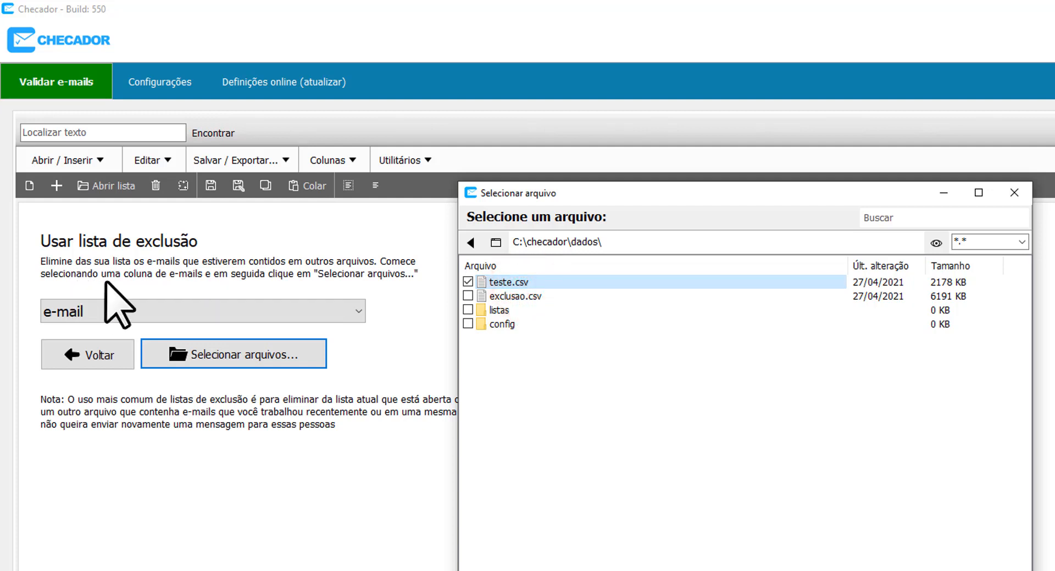
{"action": "double_click", "coordinate": [523, 282]}
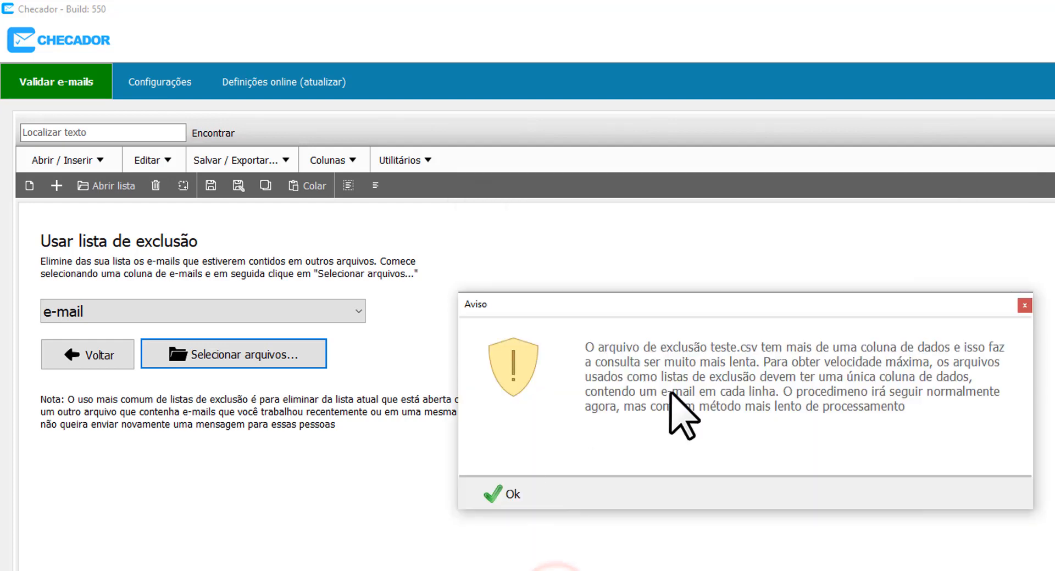
{"action": "left_click", "coordinate": [527, 487]}
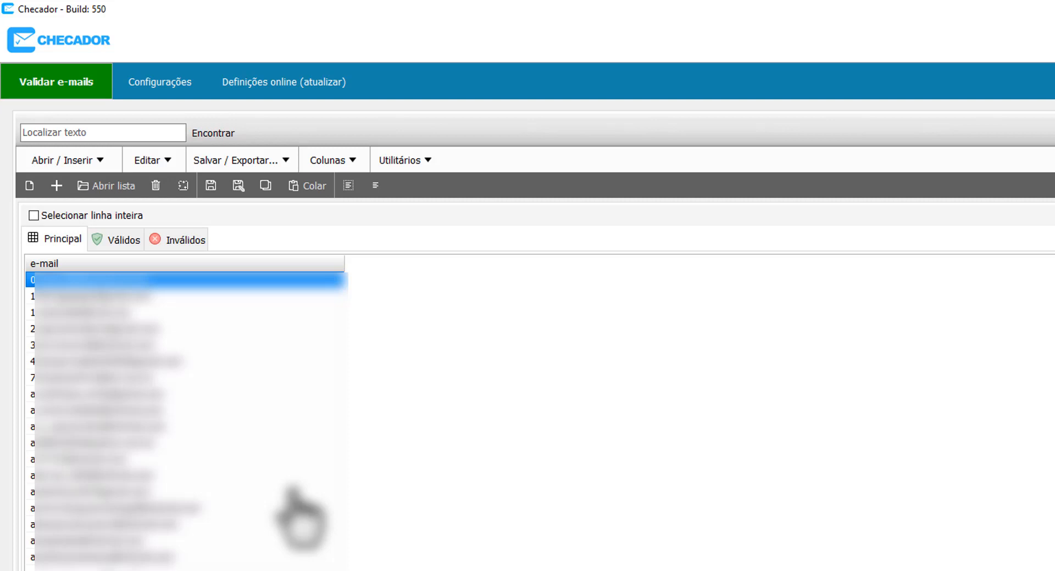
Step: Export the data of the Principal list to an HTML file and close its browser preview
{"action": "left_click", "coordinate": [291, 476]}
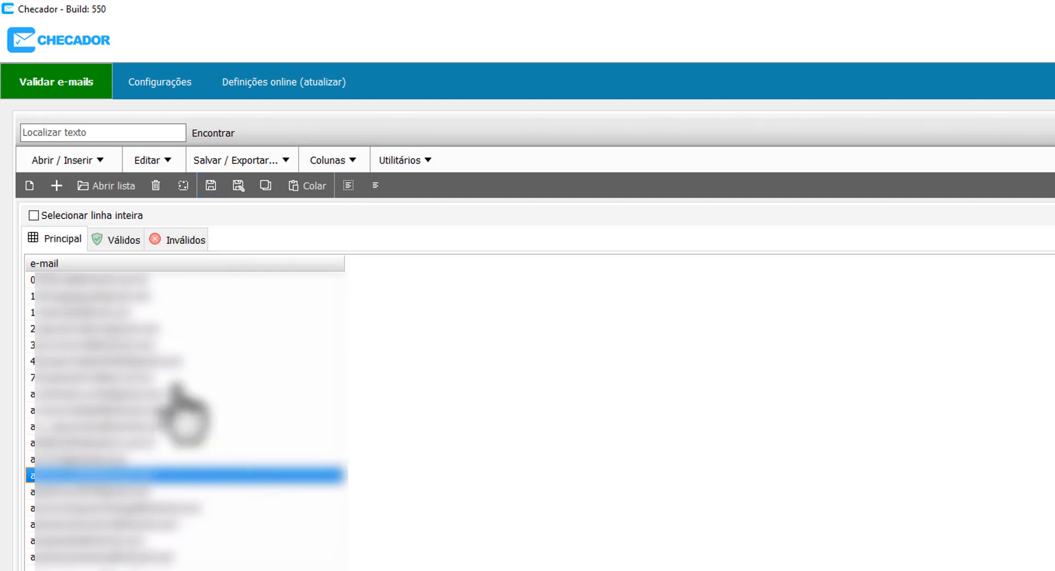
{"action": "left_click", "coordinate": [48, 237]}
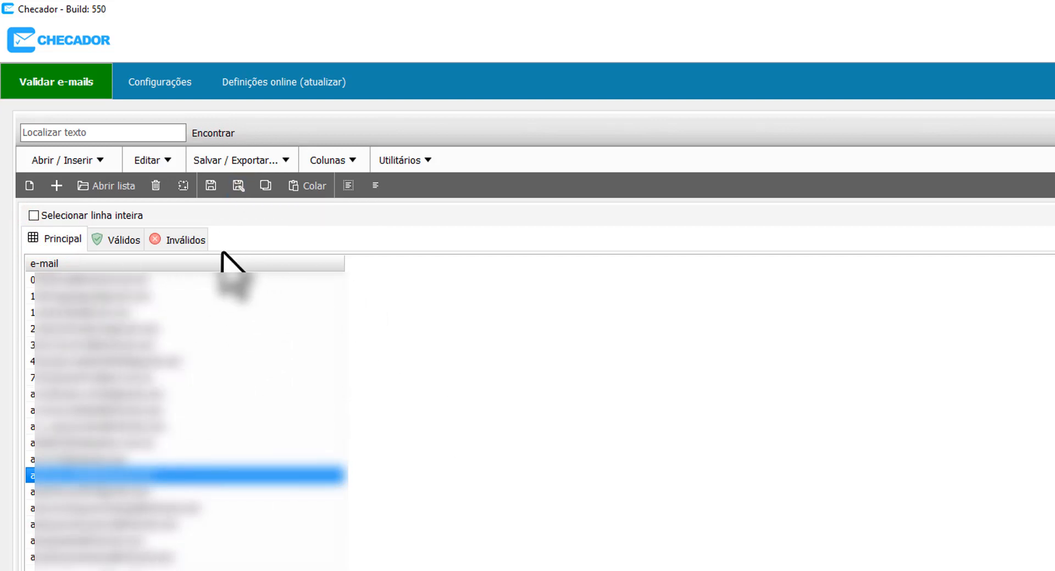
{"action": "left_click", "coordinate": [228, 160]}
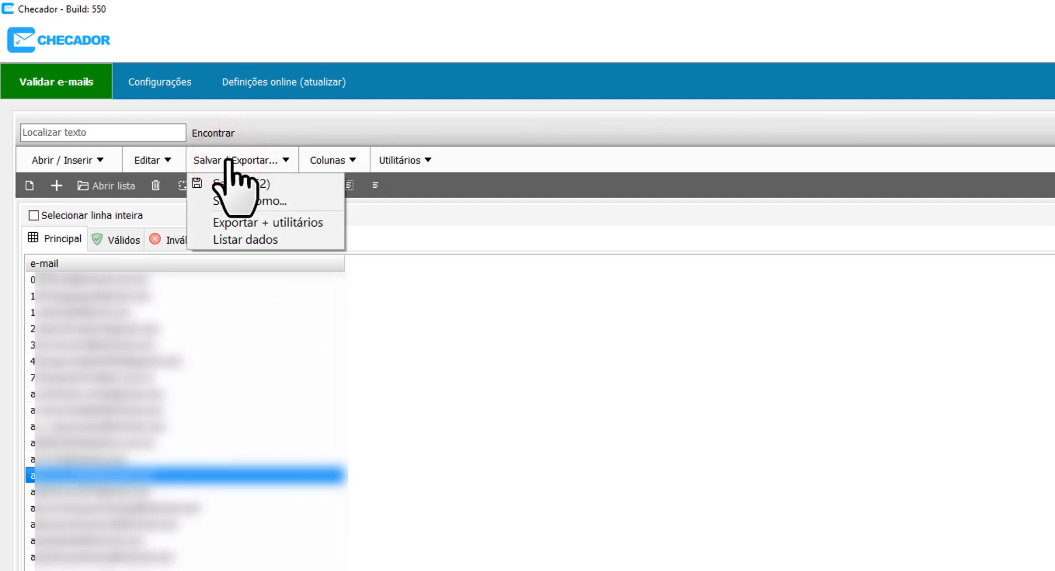
{"action": "left_click", "coordinate": [281, 223]}
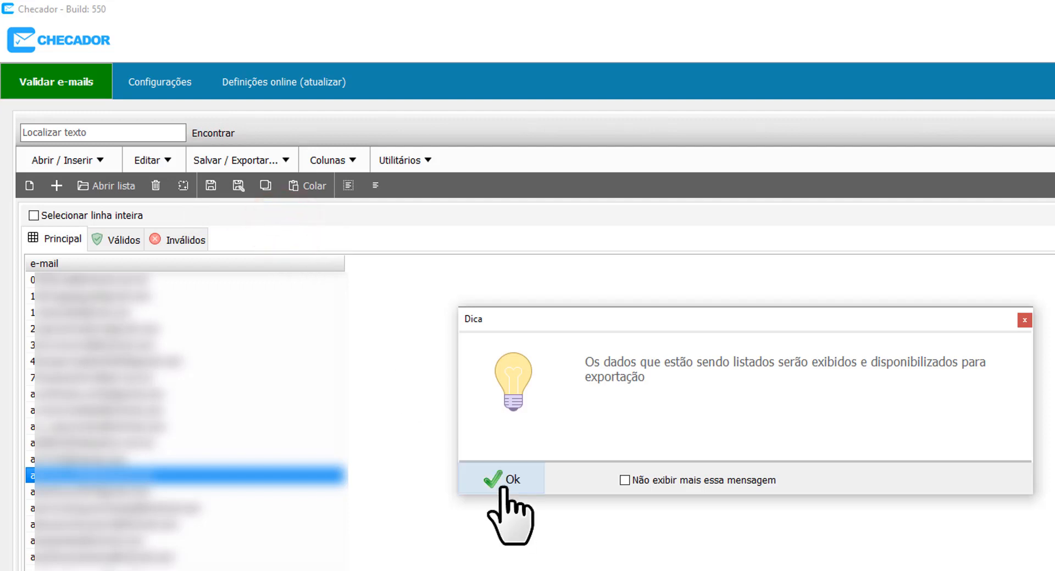
{"action": "left_click", "coordinate": [502, 483]}
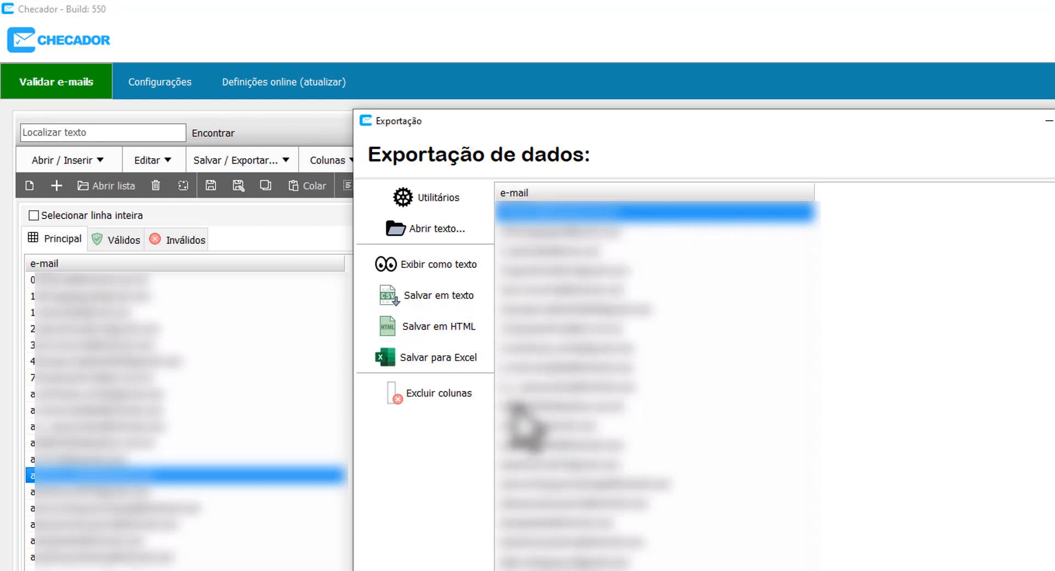
{"action": "left_click", "coordinate": [456, 328]}
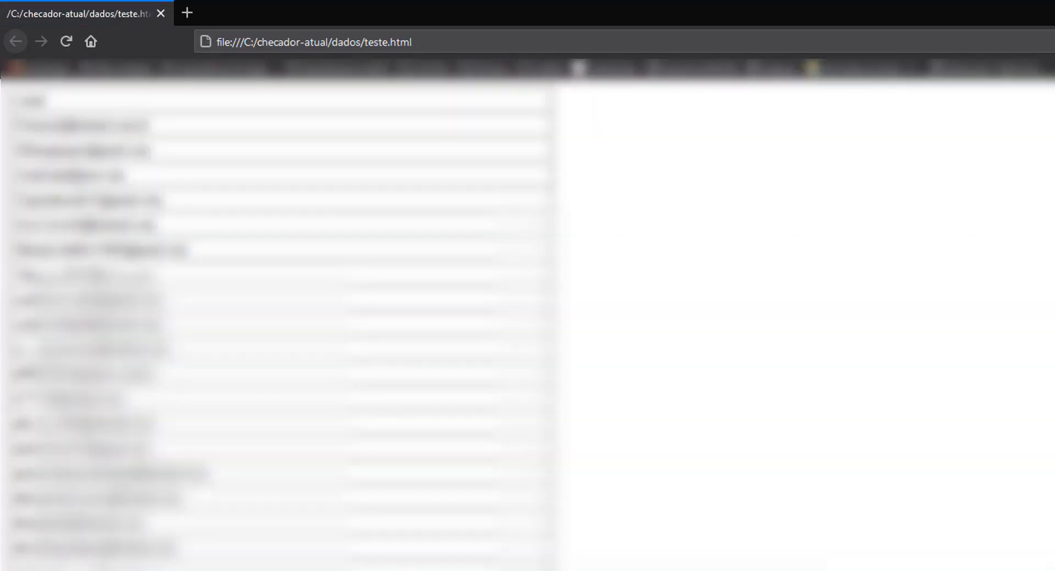
{"action": "key", "text": "alt+F4"}
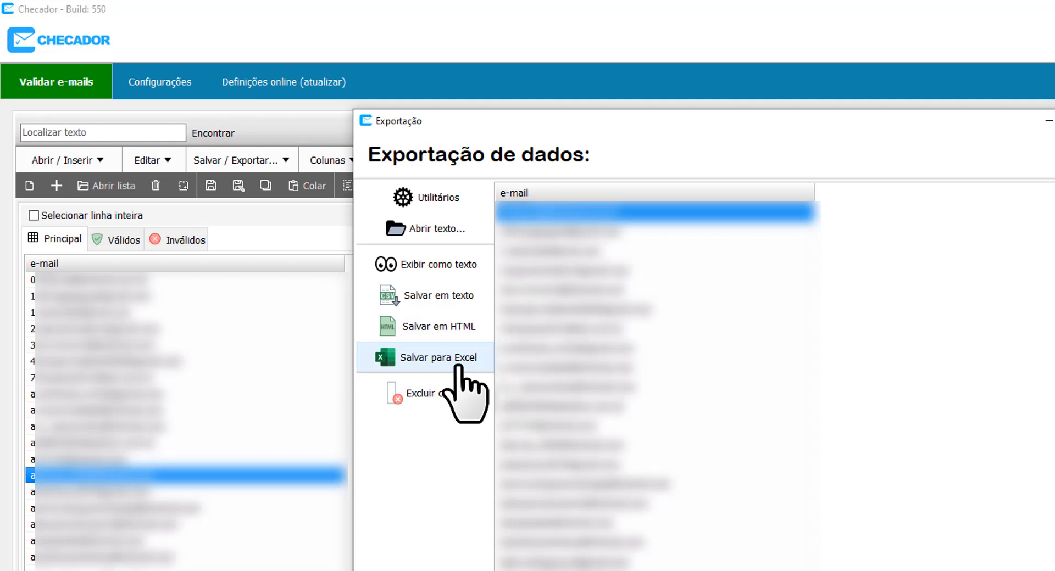
Step: Export the listed data to Excel and close the new workbook without saving it
{"action": "left_click", "coordinate": [434, 264]}
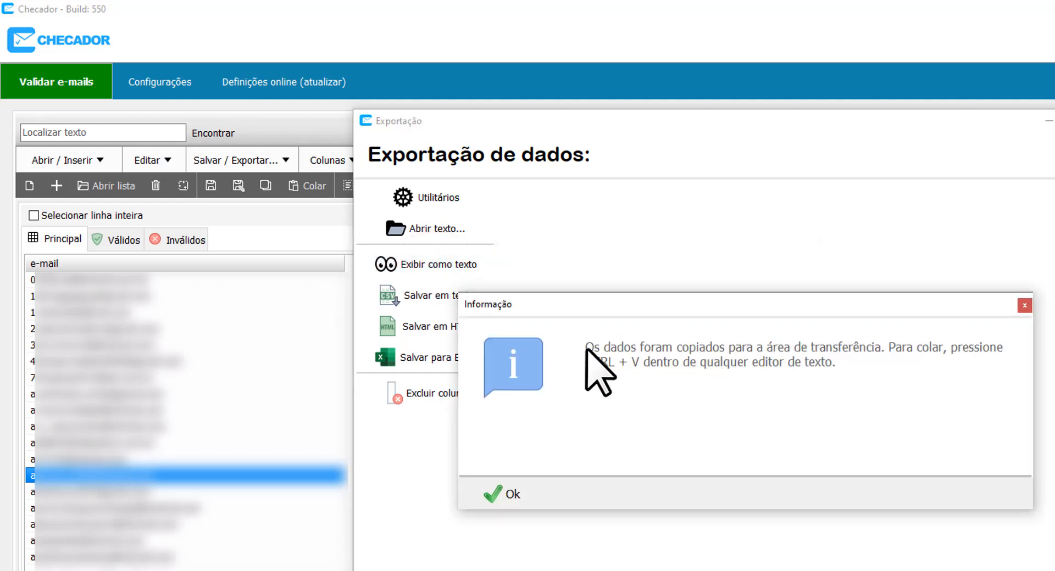
{"action": "left_click", "coordinate": [534, 494]}
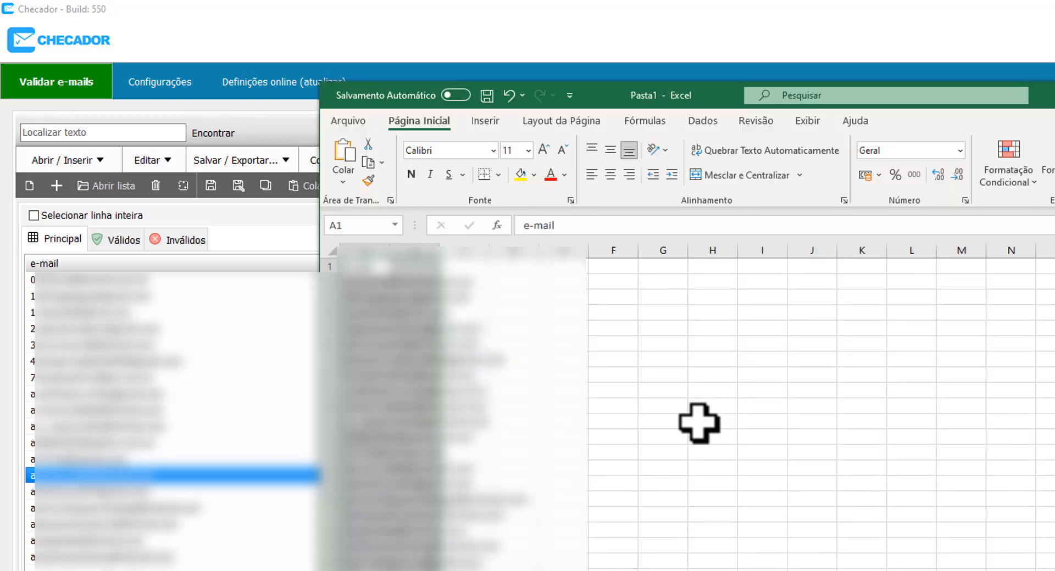
{"action": "key", "text": "alt+F4"}
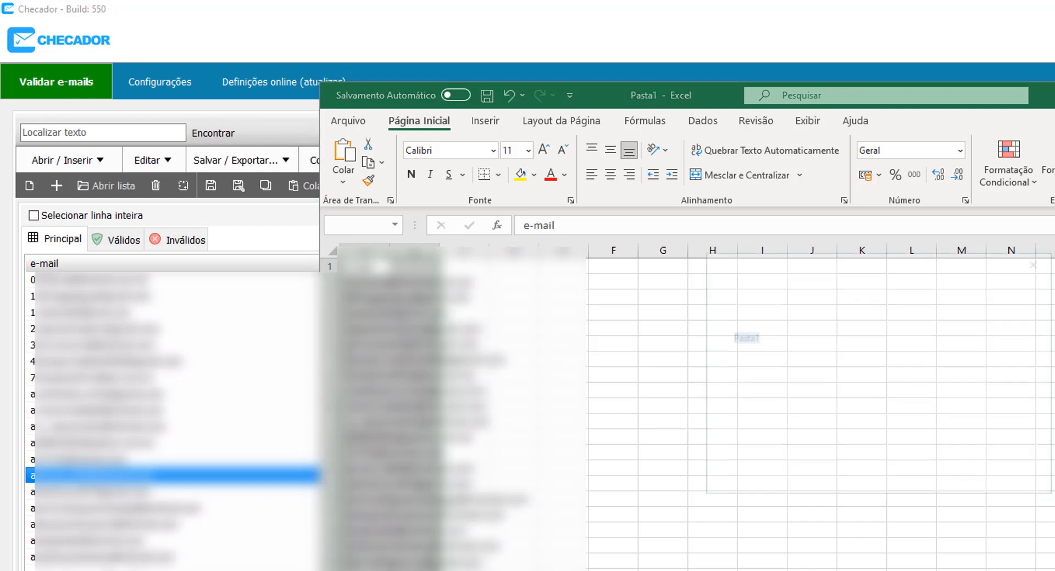
{"action": "left_click", "coordinate": [954, 470]}
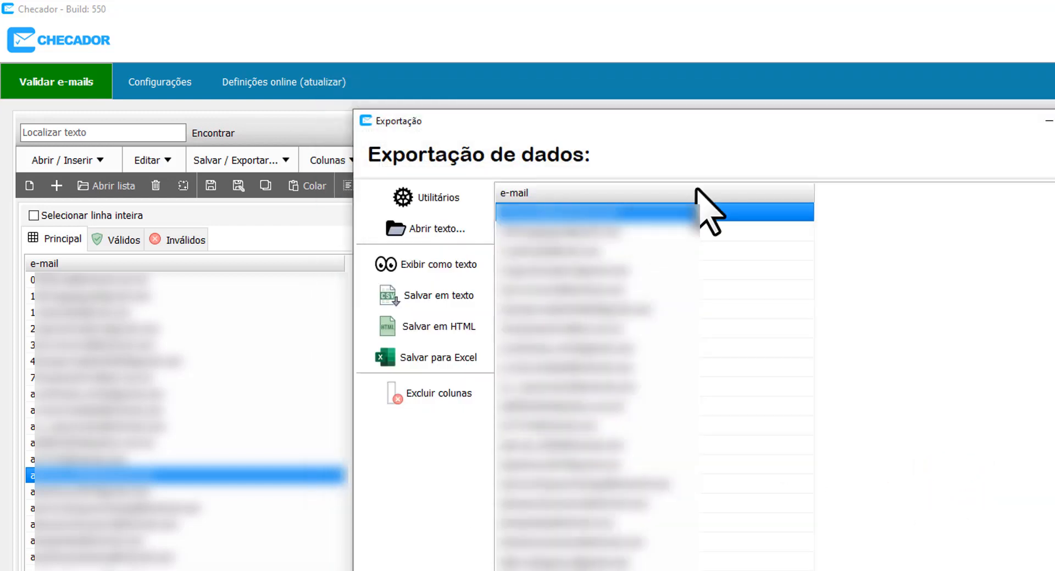
Step: Open the export utilities to view the functions available before exporting, and reposition the Exportação window
{"action": "left_click", "coordinate": [435, 198]}
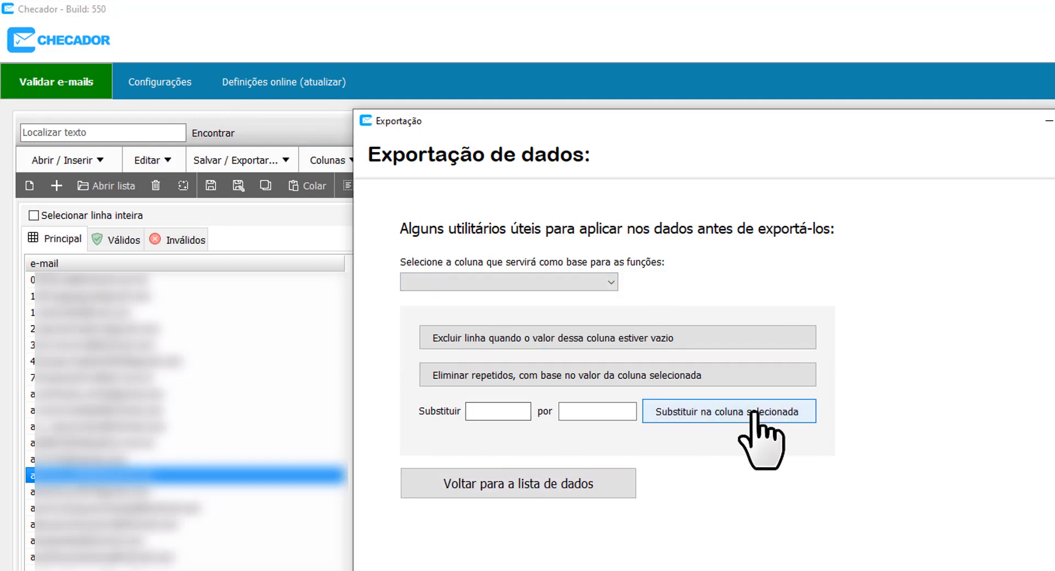
{"action": "left_click", "coordinate": [647, 129]}
{"action": "left_click_drag", "start_coordinate": [647, 129], "coordinate": [709, 131]}
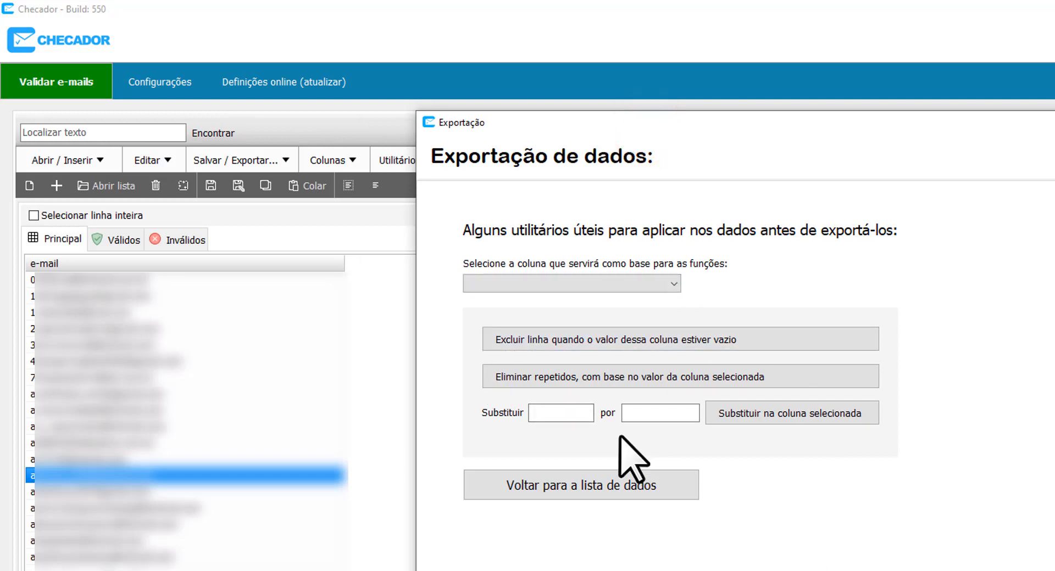
Step: Return from the export utilities to the data list and close the Exportação window
{"action": "left_click", "coordinate": [637, 489]}
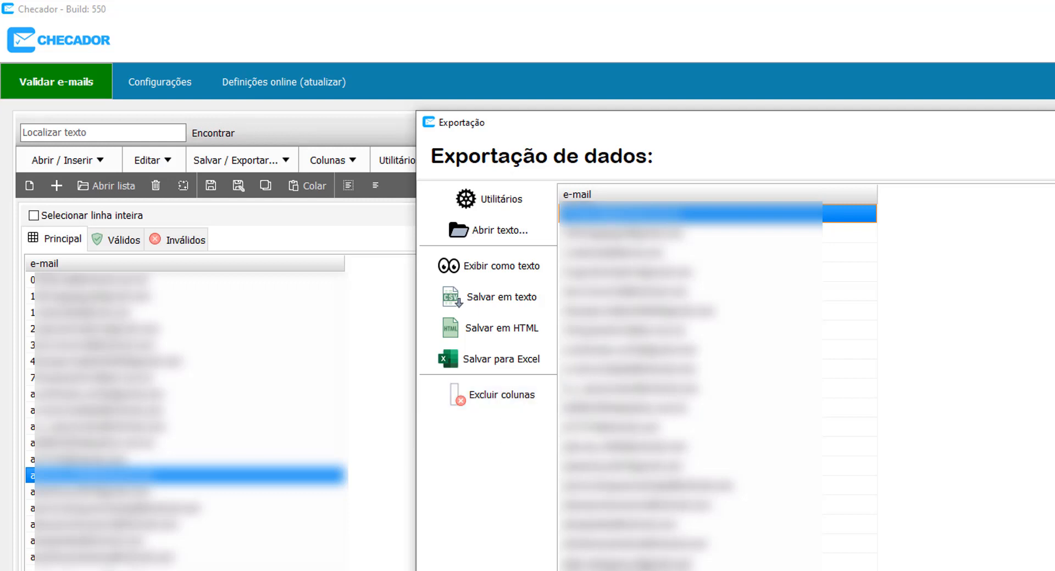
{"action": "left_click", "coordinate": [784, 569]}
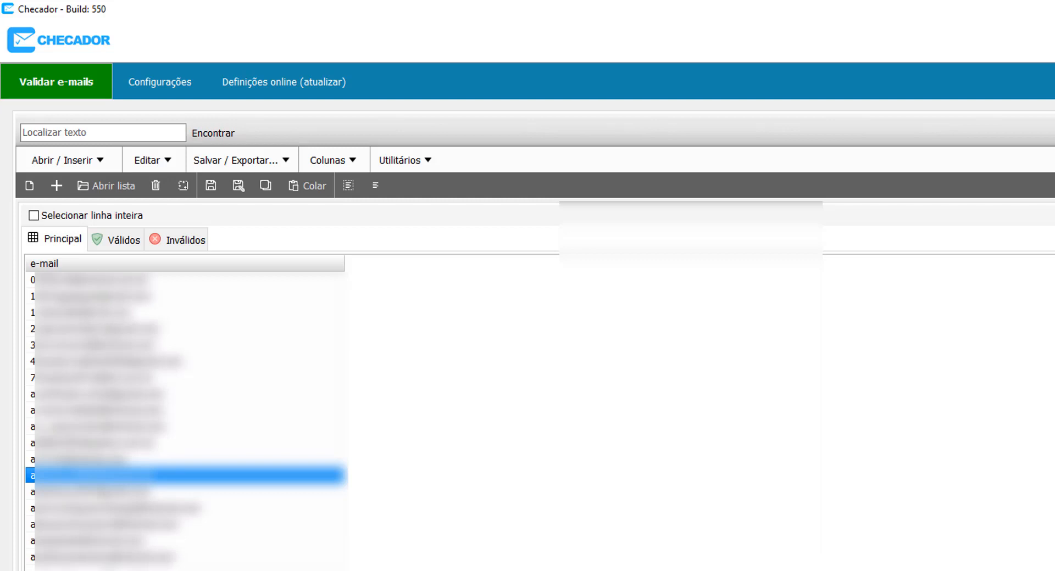
{"action": "right_click", "coordinate": [130, 267]}
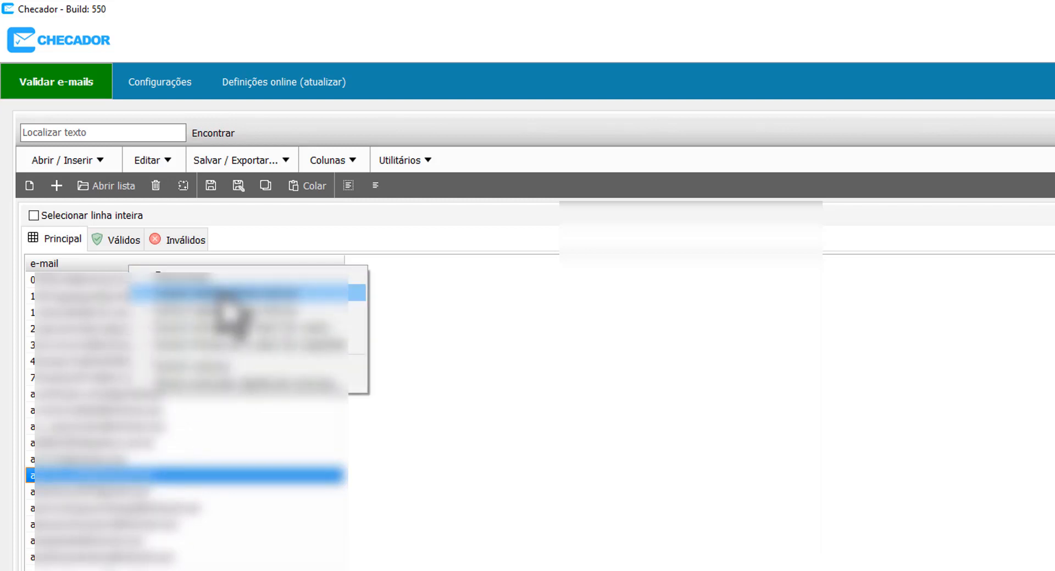
{"action": "left_click", "coordinate": [741, 489]}
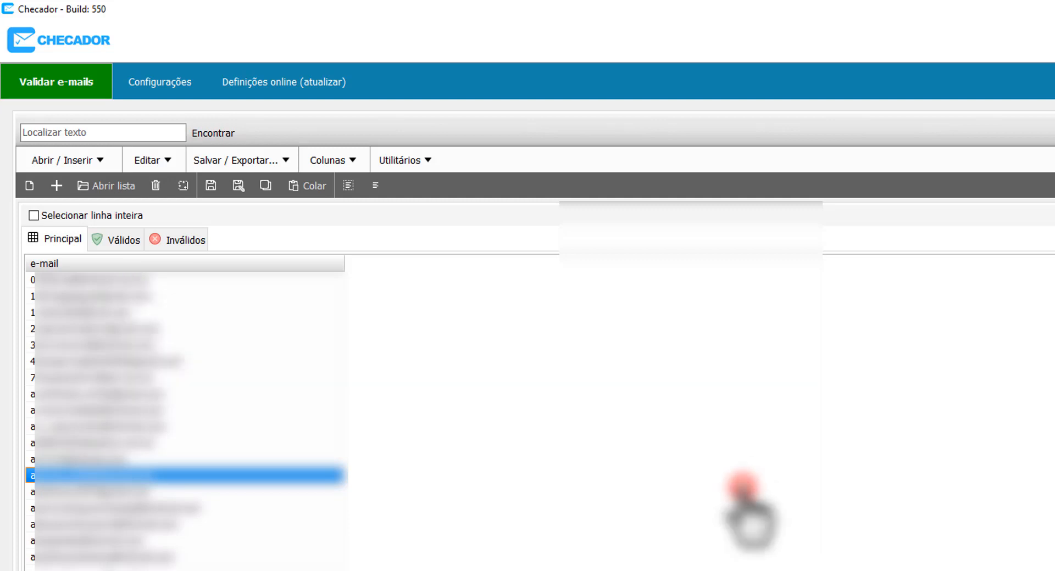
{"action": "left_click", "coordinate": [201, 248]}
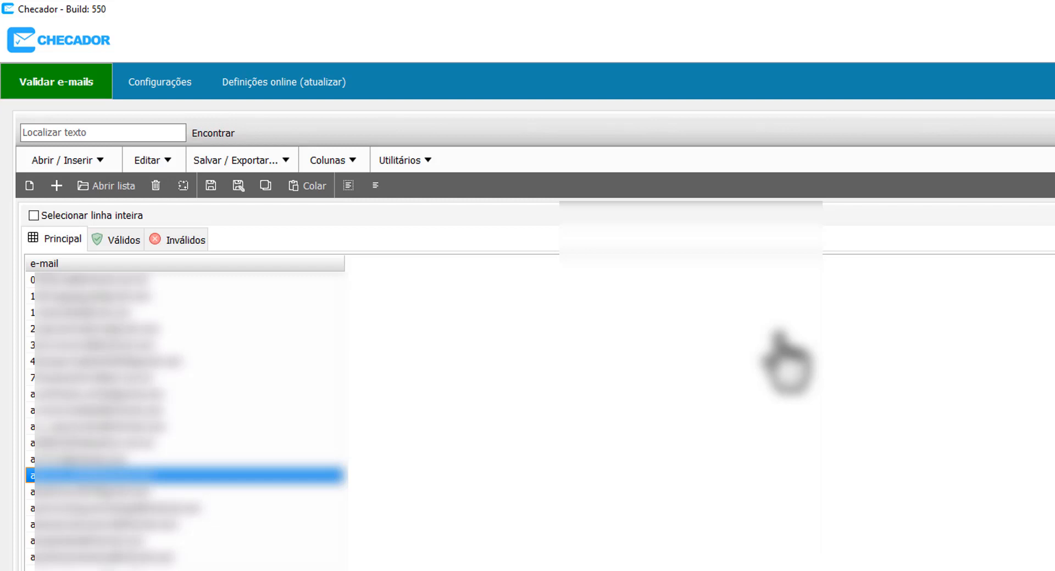
Step: Copy the data of the e-mail column into a blank Notepad document and close it without saving
{"action": "right_click", "coordinate": [228, 263]}
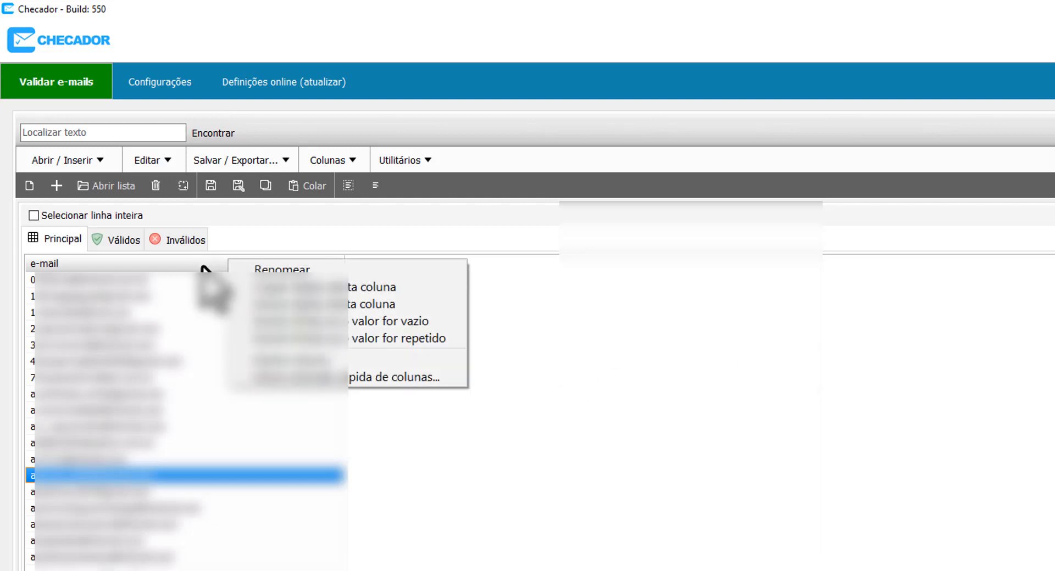
{"action": "left_click", "coordinate": [333, 284]}
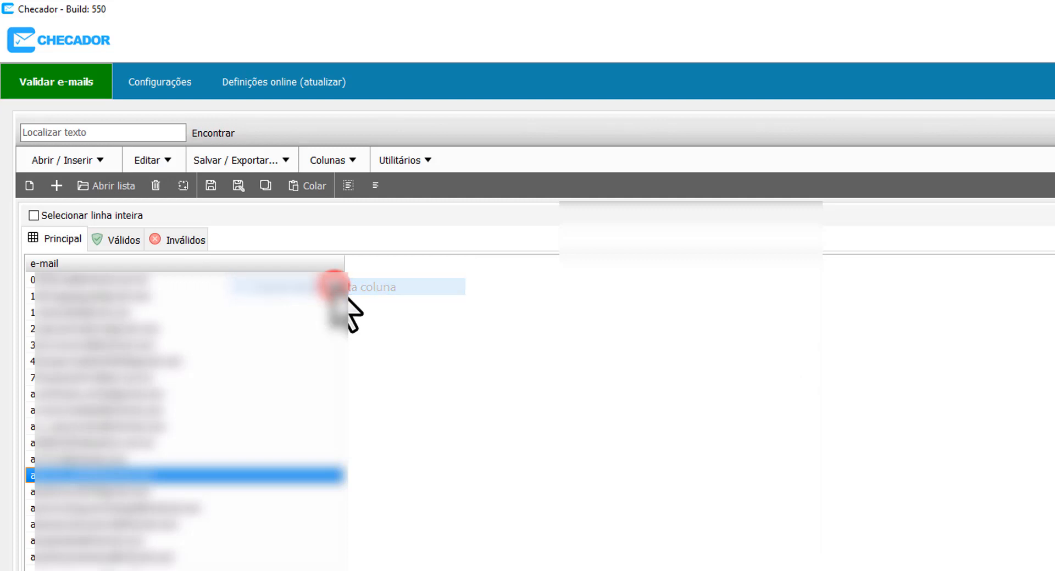
{"action": "left_click", "coordinate": [257, 361]}
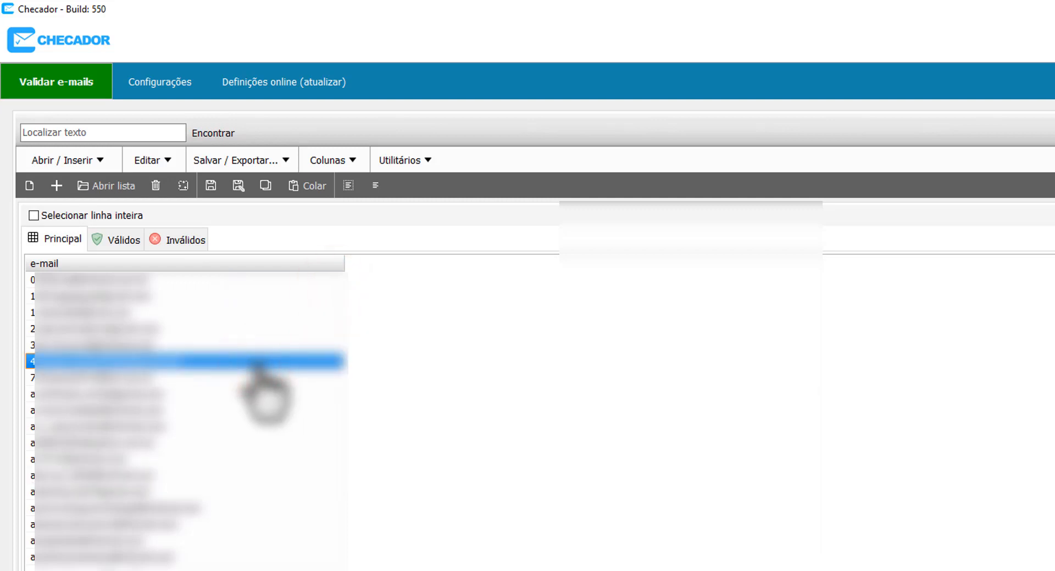
{"action": "left_click", "coordinate": [609, 543]}
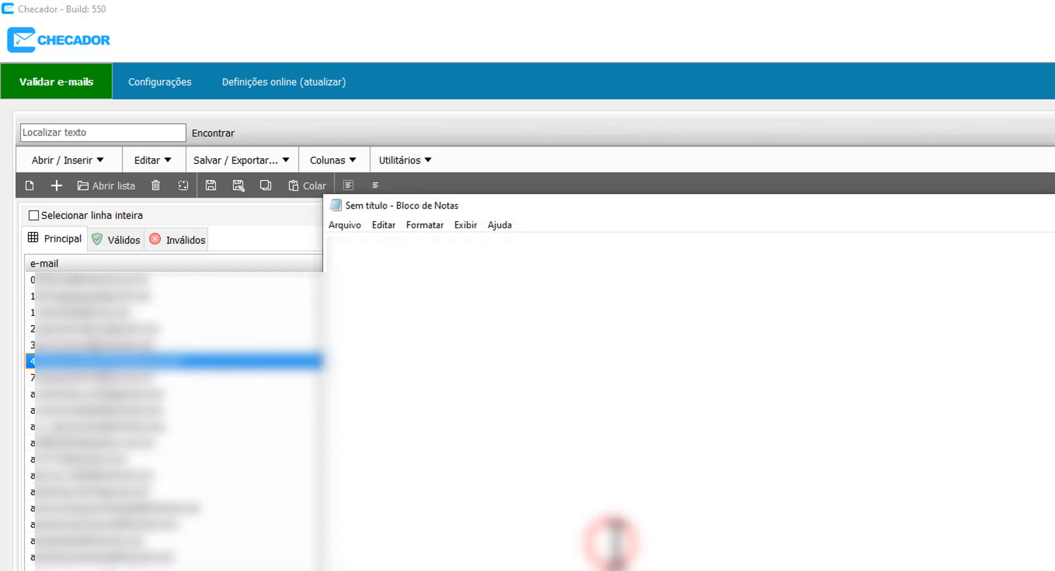
{"action": "key", "text": "ctrl+v"}
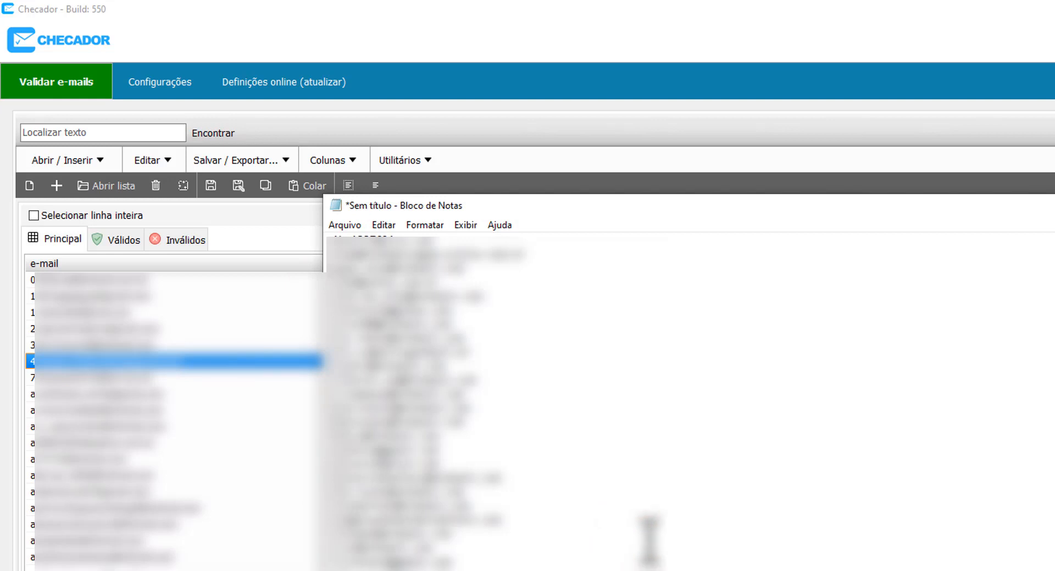
{"action": "key", "text": "alt+F4"}
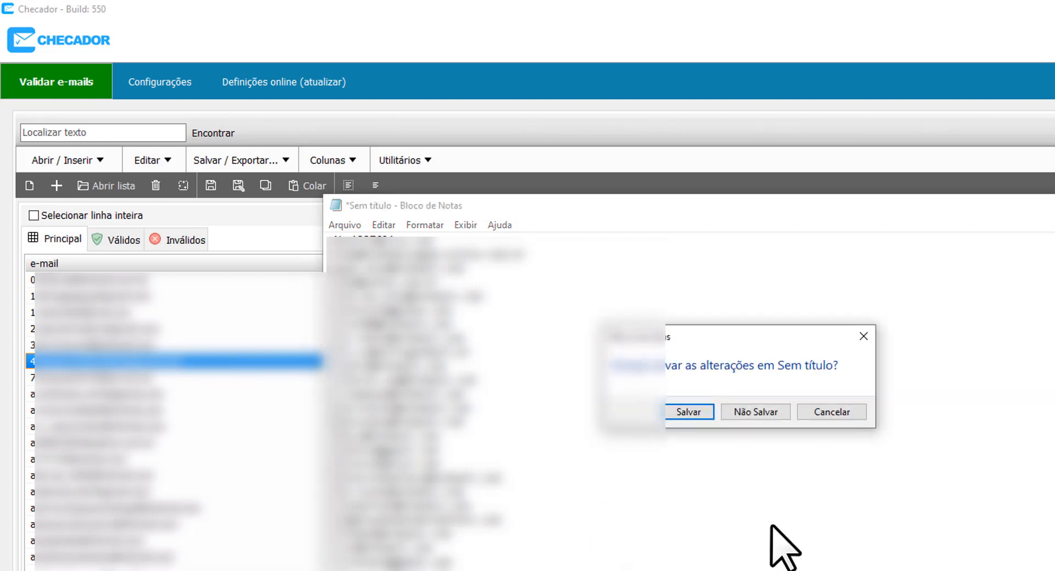
{"action": "left_click", "coordinate": [747, 416]}
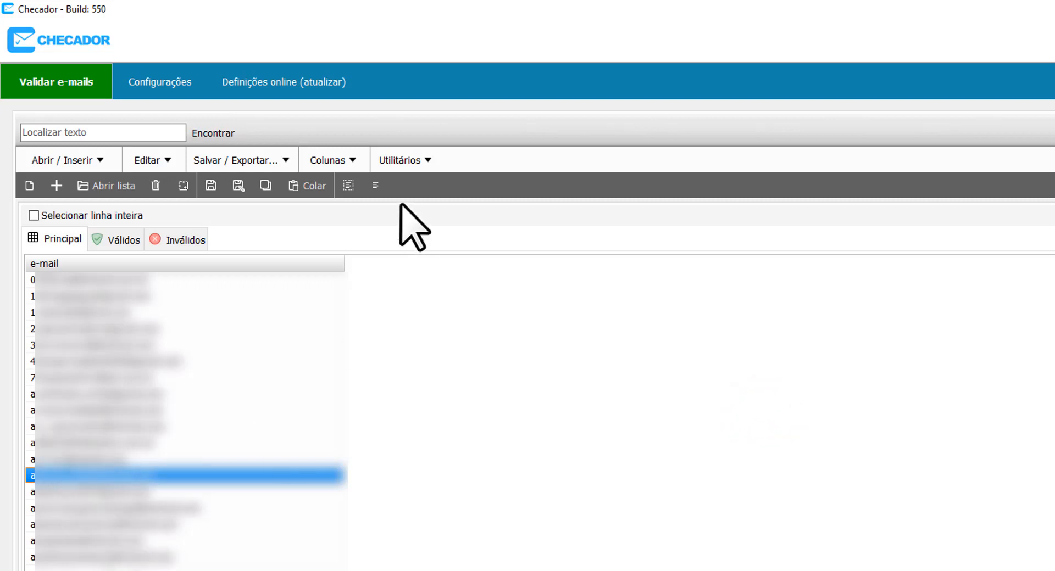
{"action": "left_click", "coordinate": [388, 161]}
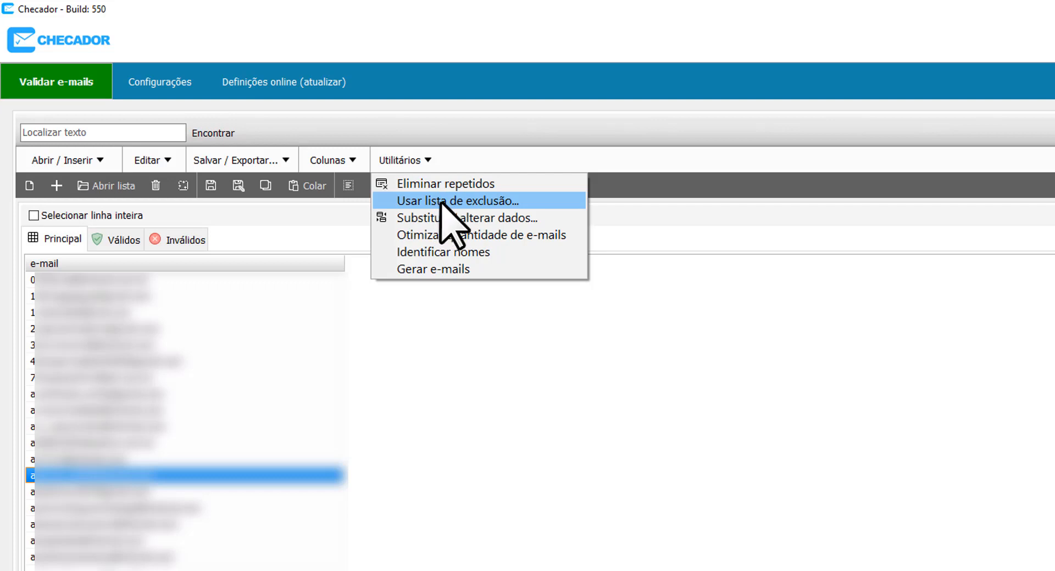
{"action": "left_click", "coordinate": [283, 492]}
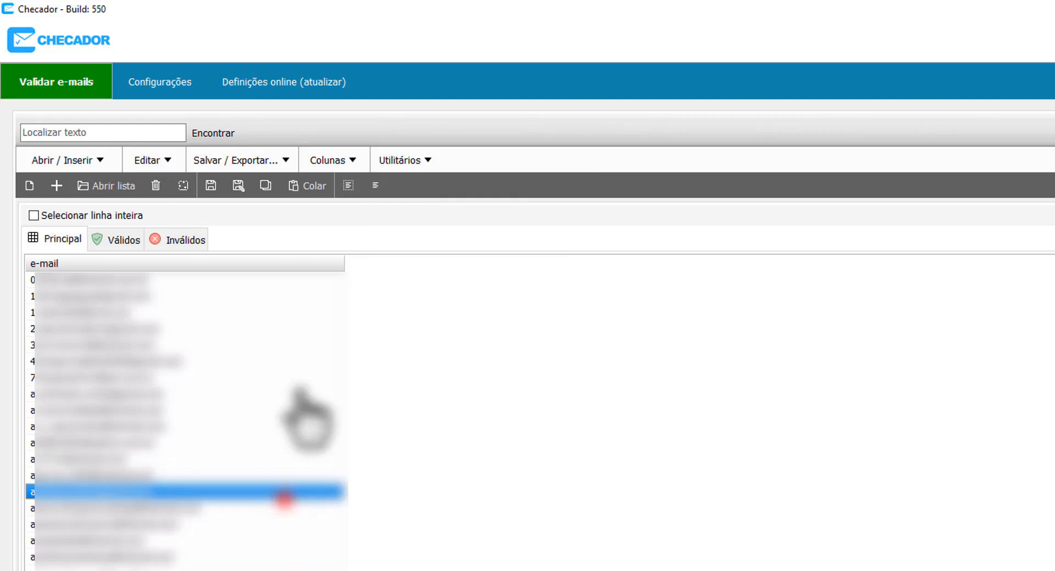
{"action": "left_click", "coordinate": [118, 442]}
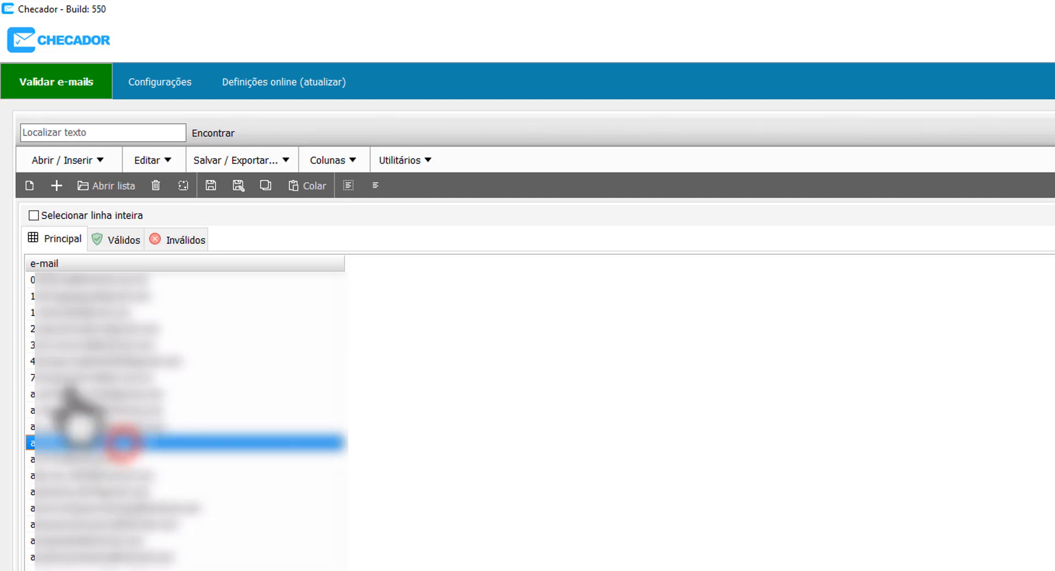
Step: Apply exclusao.csv from C:\checador\dados\, with teste.csv deselected, as the exclusion list to the e-mail column
{"action": "left_click", "coordinate": [393, 159]}
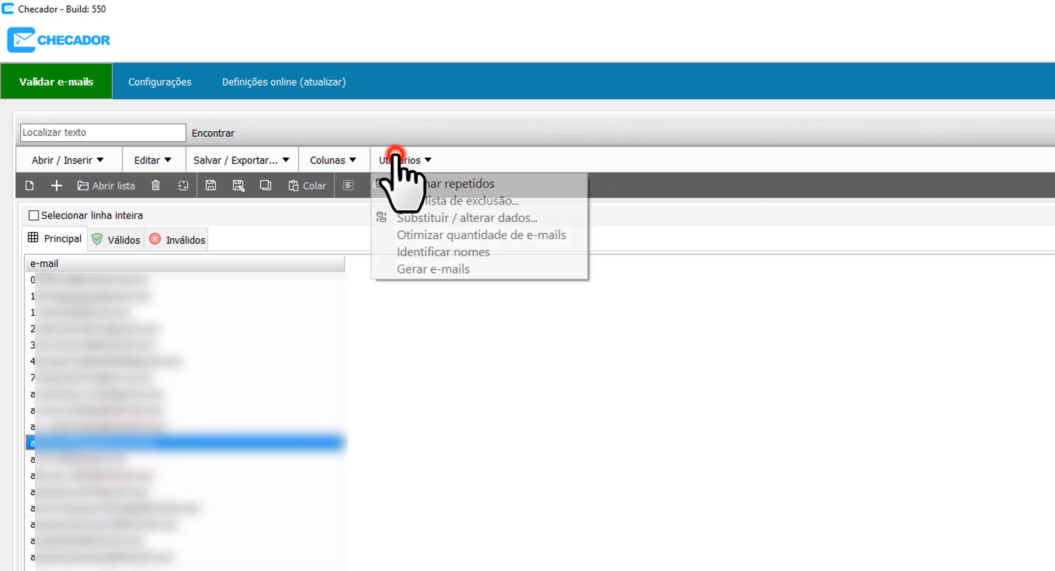
{"action": "left_click", "coordinate": [433, 200]}
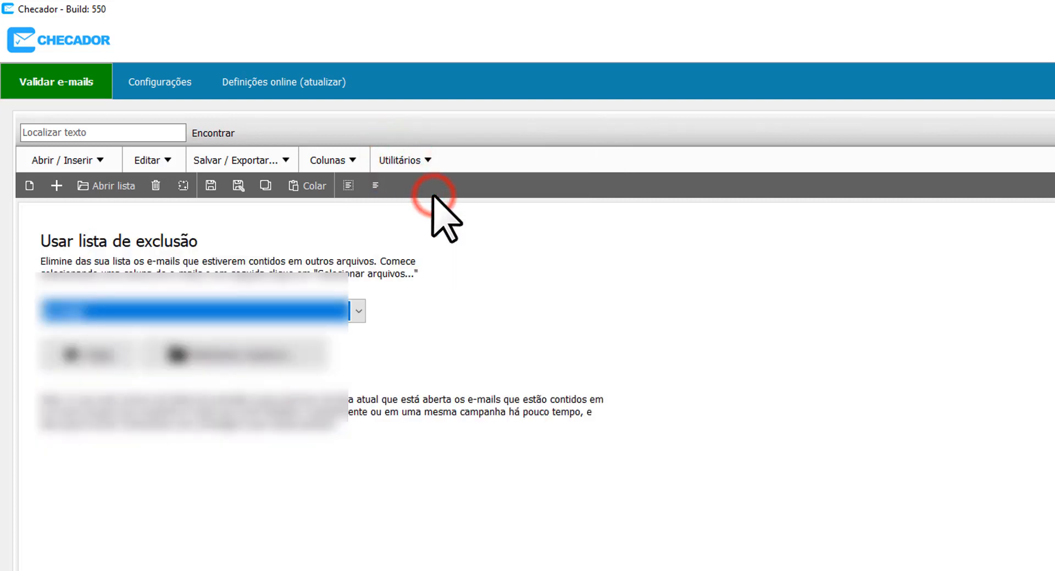
{"action": "left_click", "coordinate": [267, 360]}
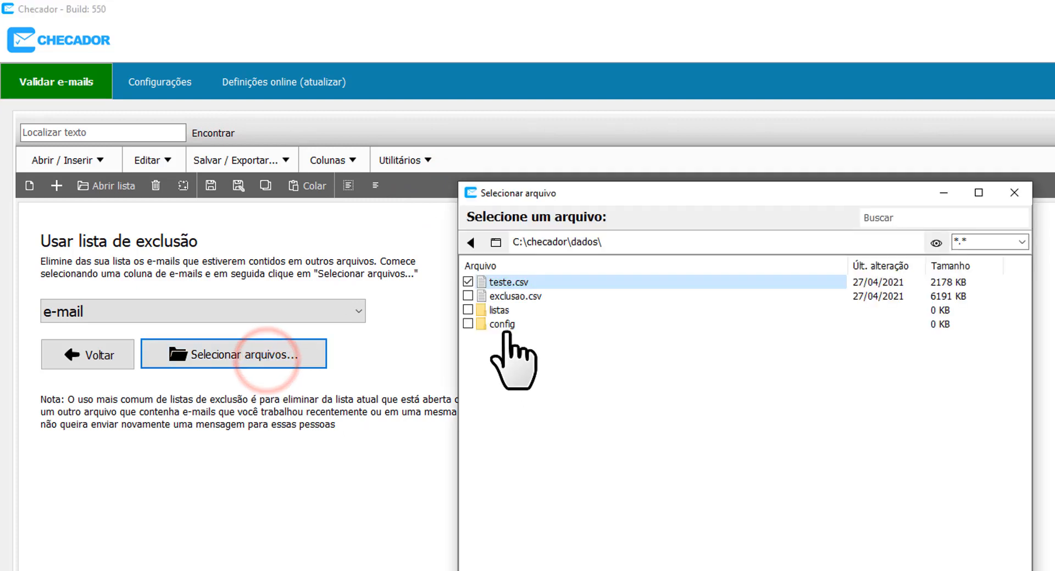
{"action": "left_click", "coordinate": [468, 281]}
{"action": "left_click", "coordinate": [524, 296]}
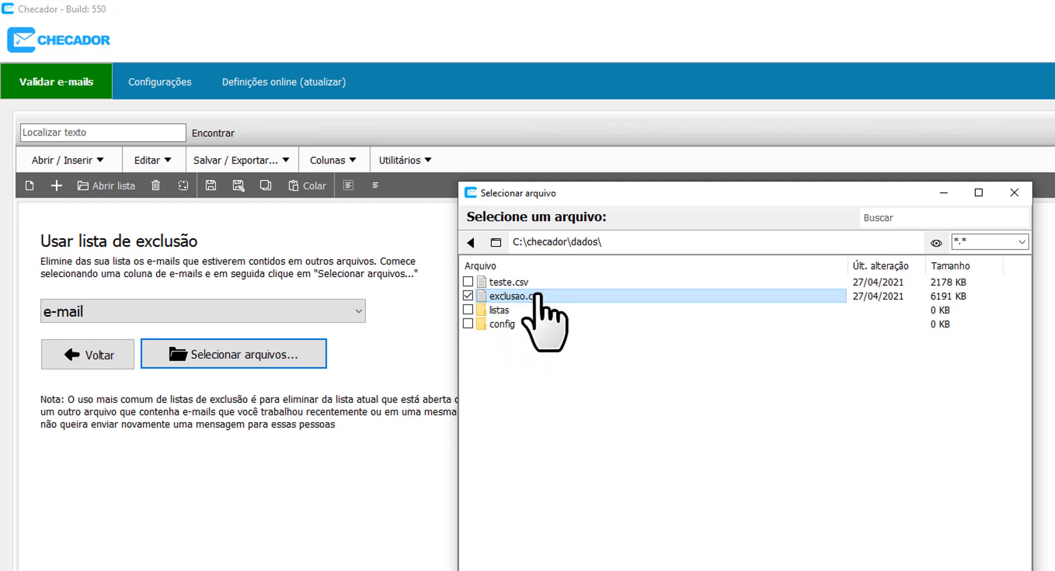
{"action": "left_click", "coordinate": [537, 570]}
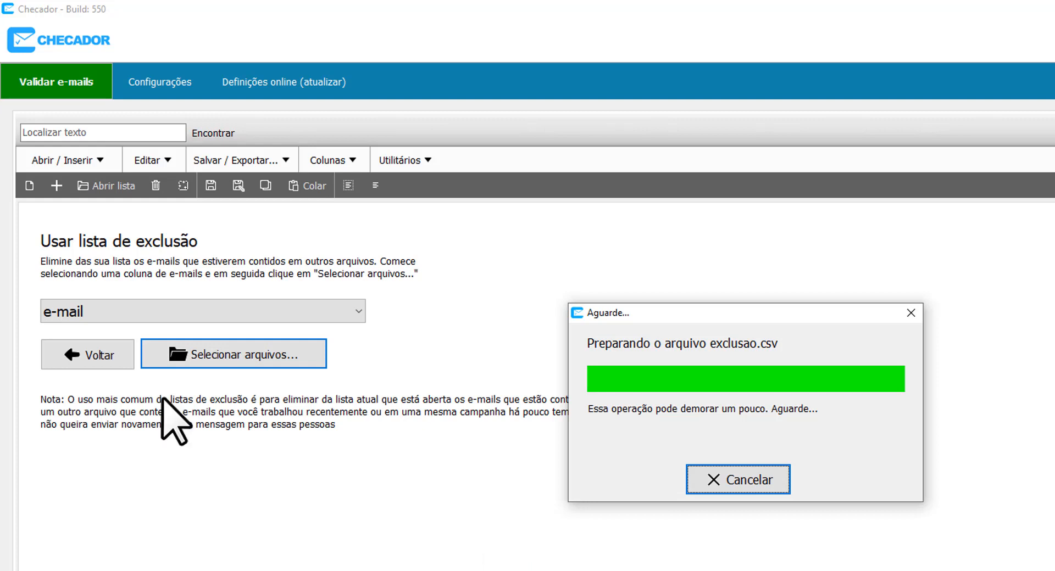
{"action": "left_click", "coordinate": [84, 412]}
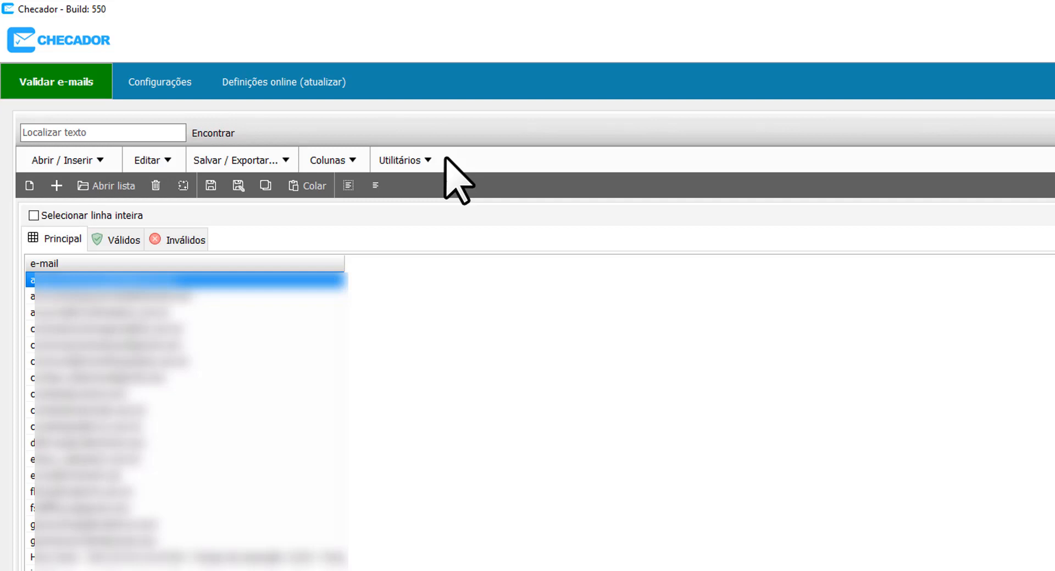
{"action": "left_click", "coordinate": [231, 310]}
{"action": "left_click", "coordinate": [204, 443]}
{"action": "left_click", "coordinate": [228, 476]}
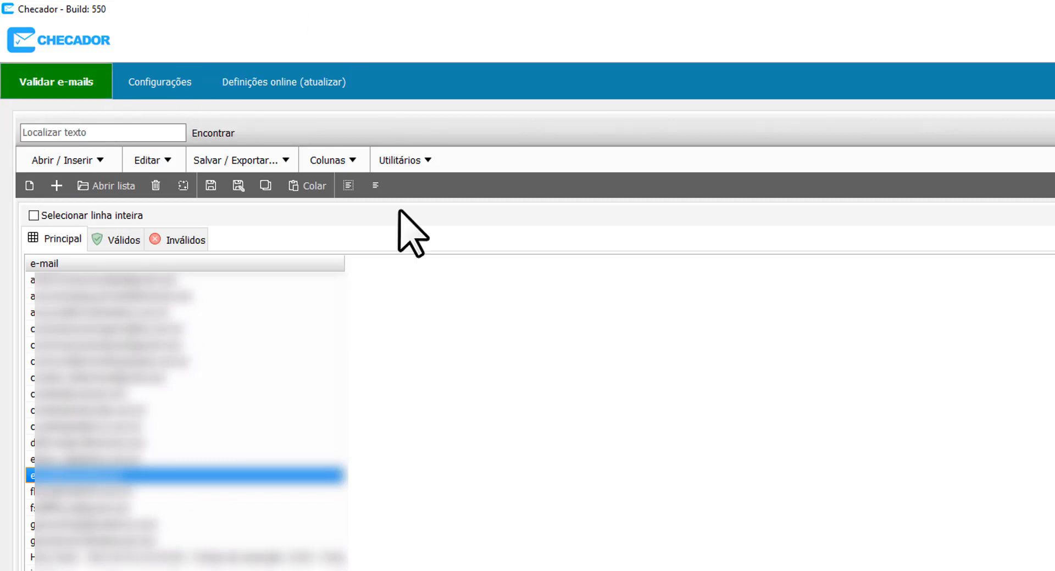
{"action": "left_click", "coordinate": [392, 156]}
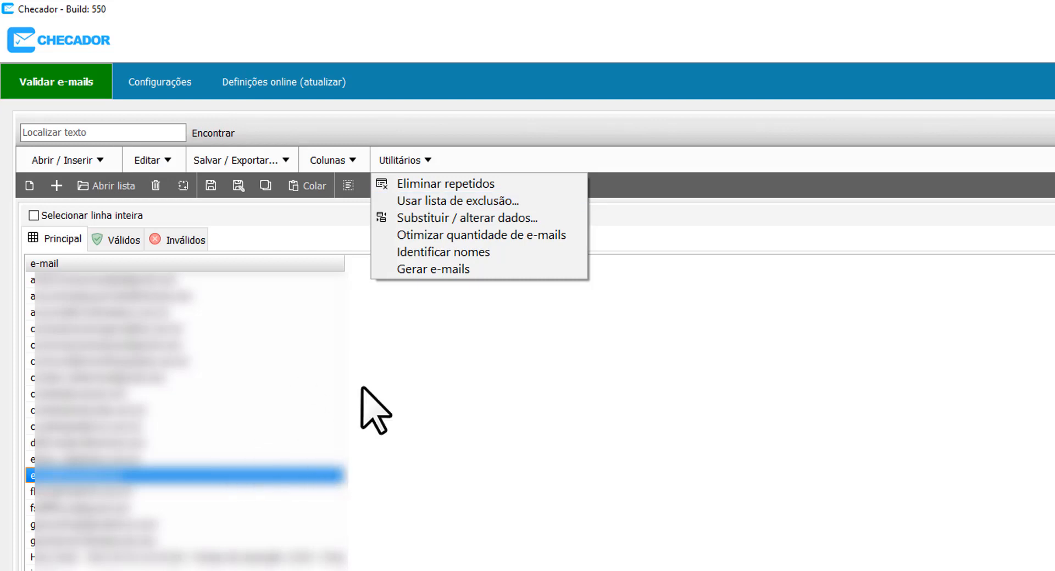
{"action": "left_click", "coordinate": [380, 387]}
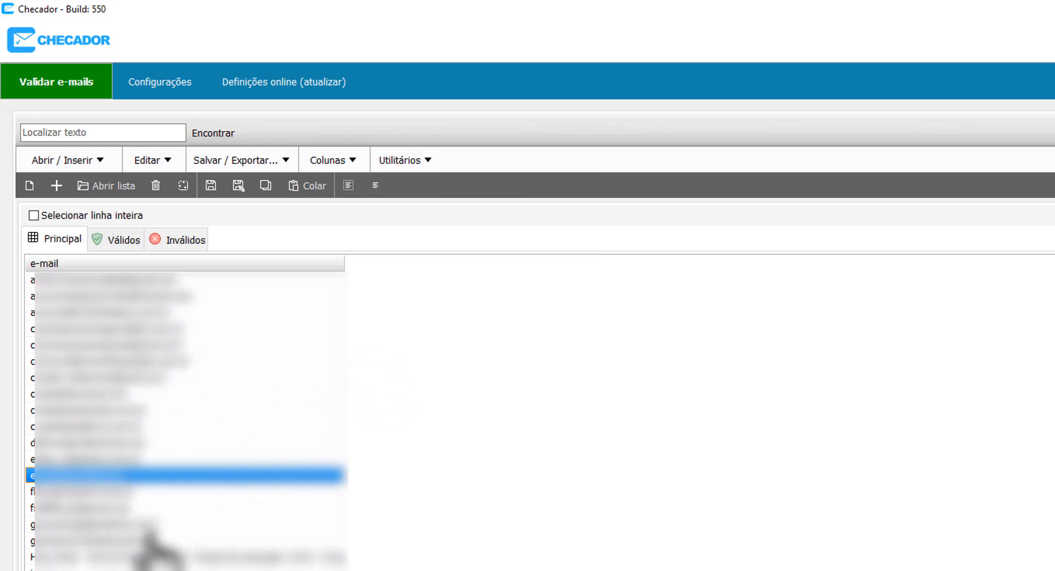
Step: Identify contact names from the e-mail column, using the friendly e-mail prefix format for names that cannot be identified
{"action": "left_click", "coordinate": [410, 161]}
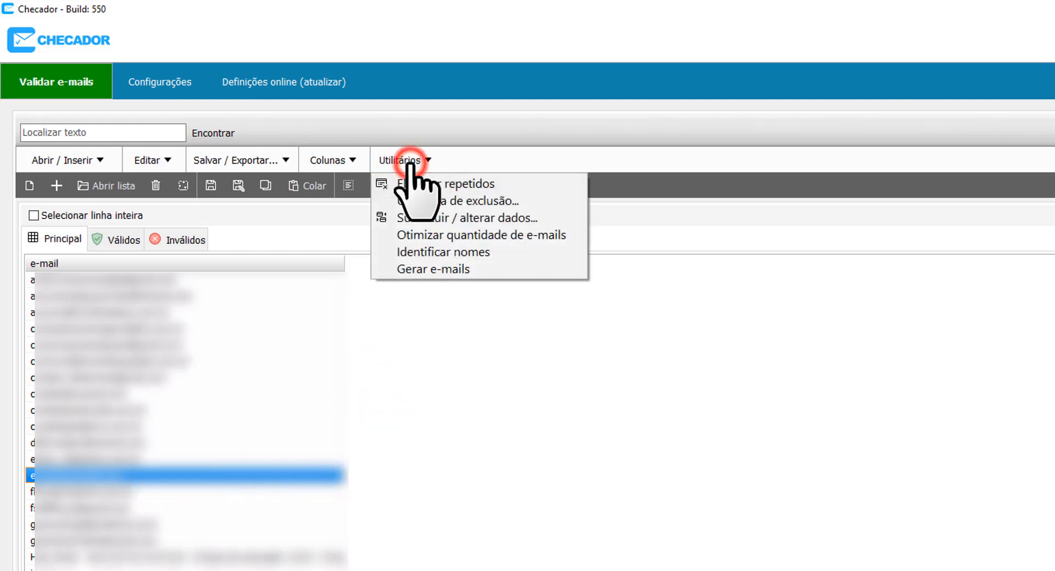
{"action": "left_click", "coordinate": [471, 253]}
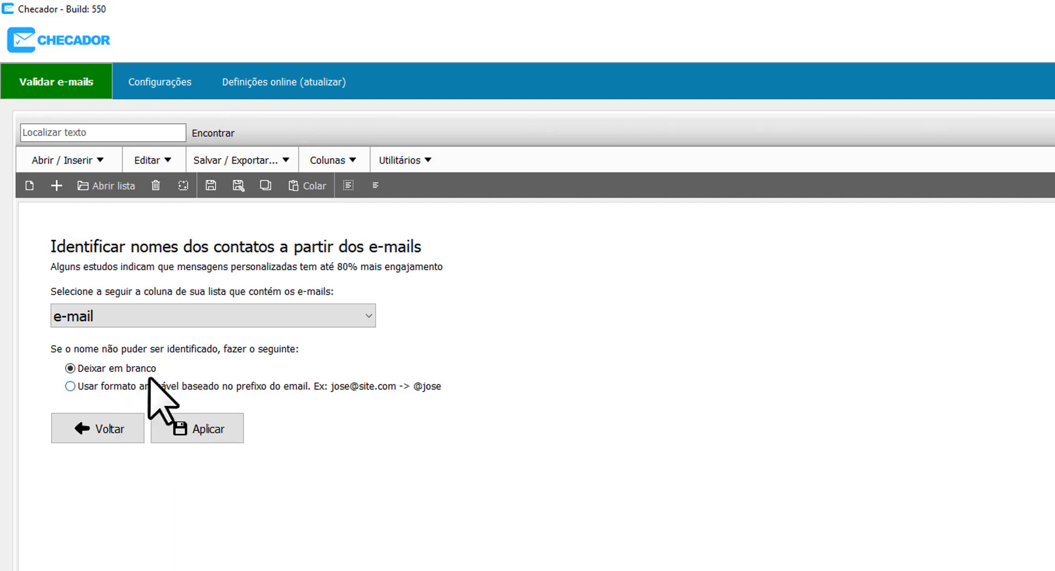
{"action": "left_click", "coordinate": [104, 387]}
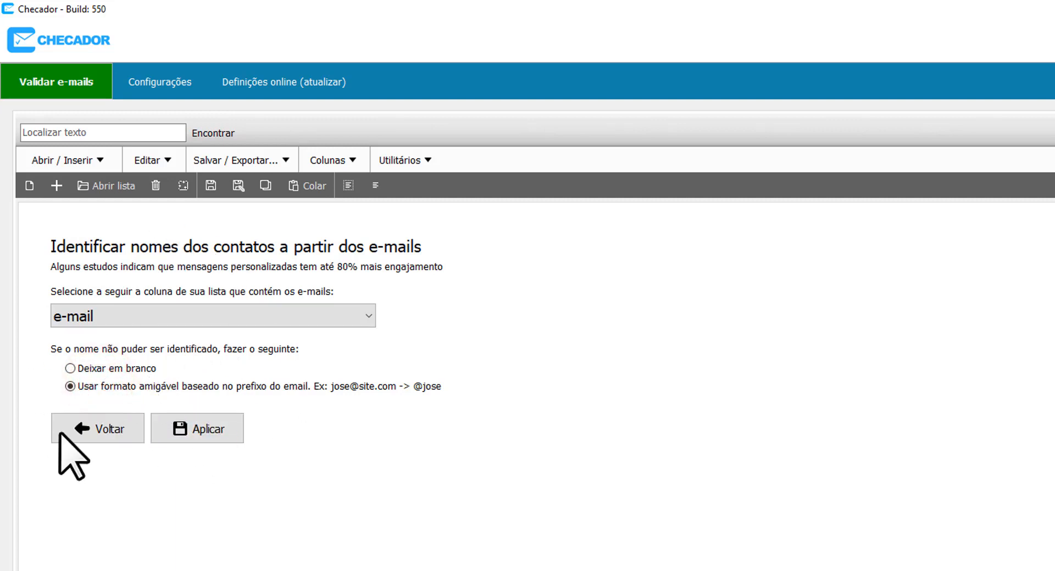
{"action": "left_click", "coordinate": [210, 425]}
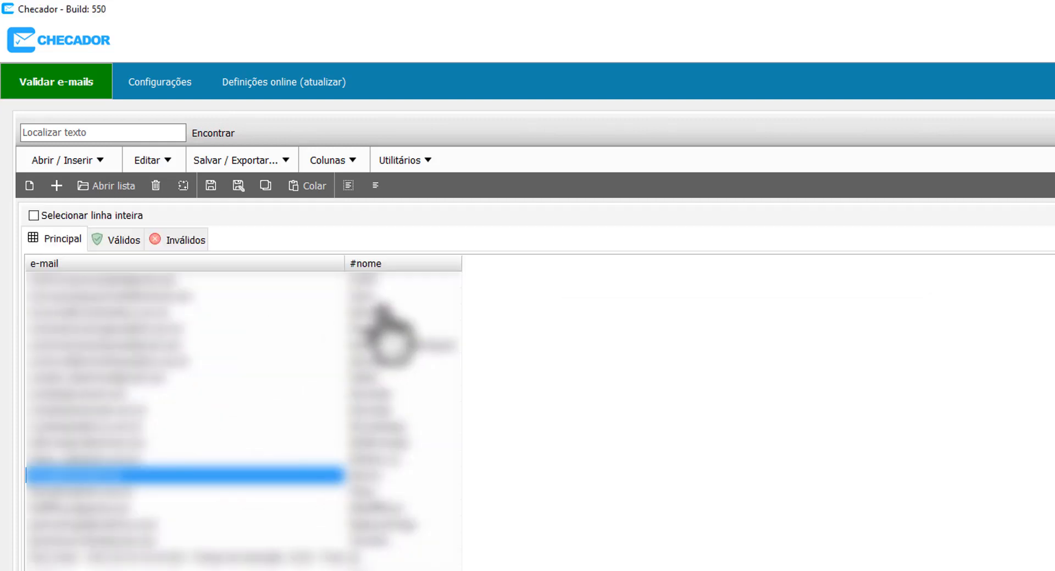
Step: Examine the entries in the #nome column against the corresponding addresses in the e-mail column
{"action": "left_click", "coordinate": [385, 297]}
{"action": "key", "text": "Left"}
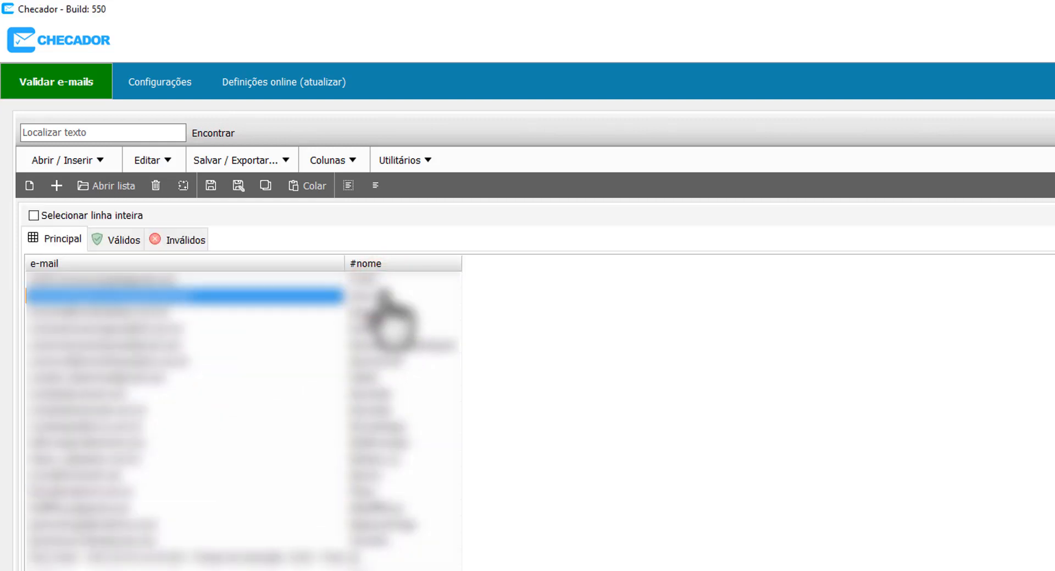
{"action": "left_click", "coordinate": [108, 290]}
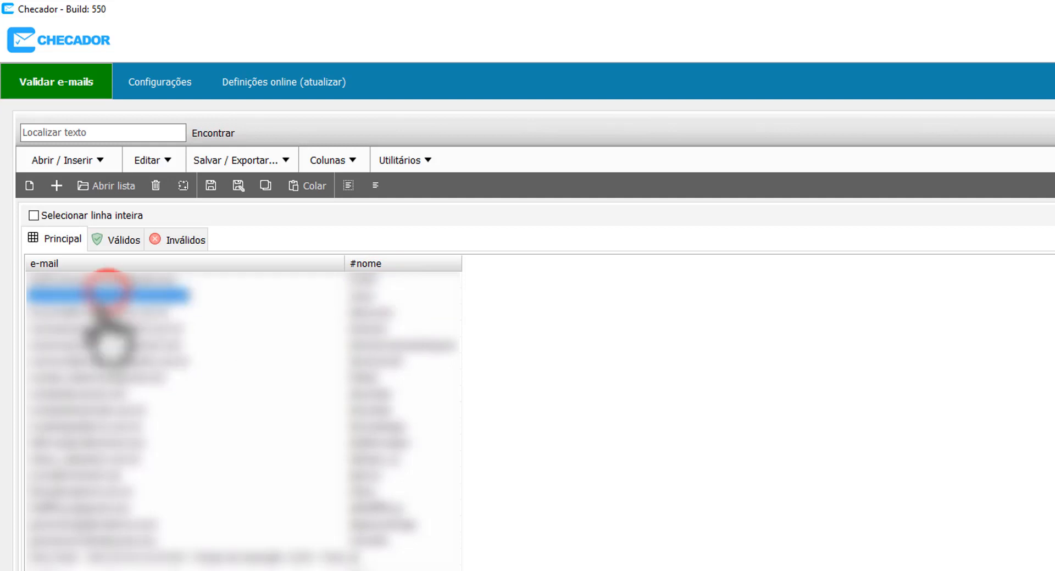
{"action": "left_click", "coordinate": [104, 312]}
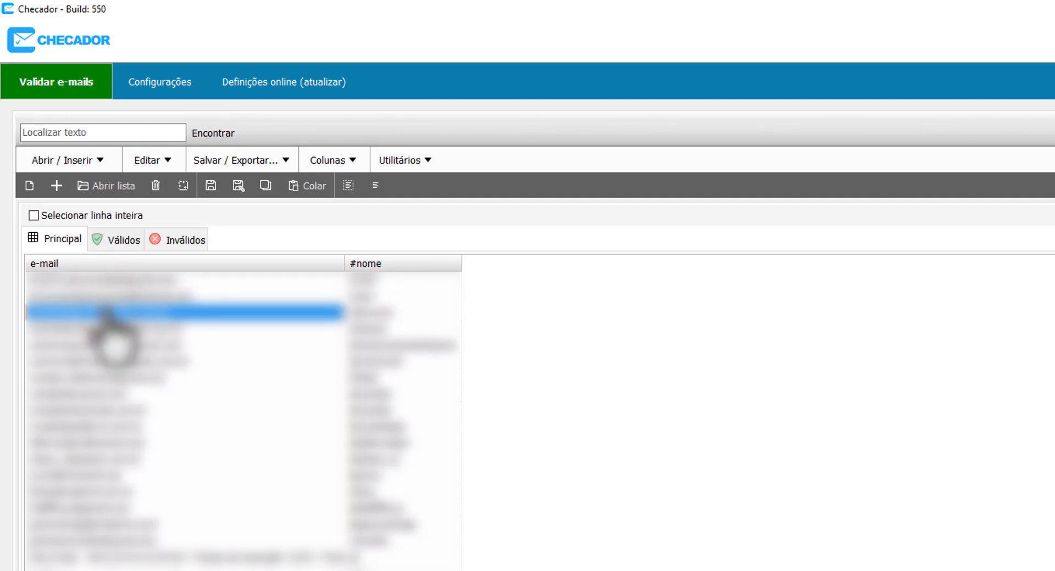
{"action": "left_click", "coordinate": [388, 280]}
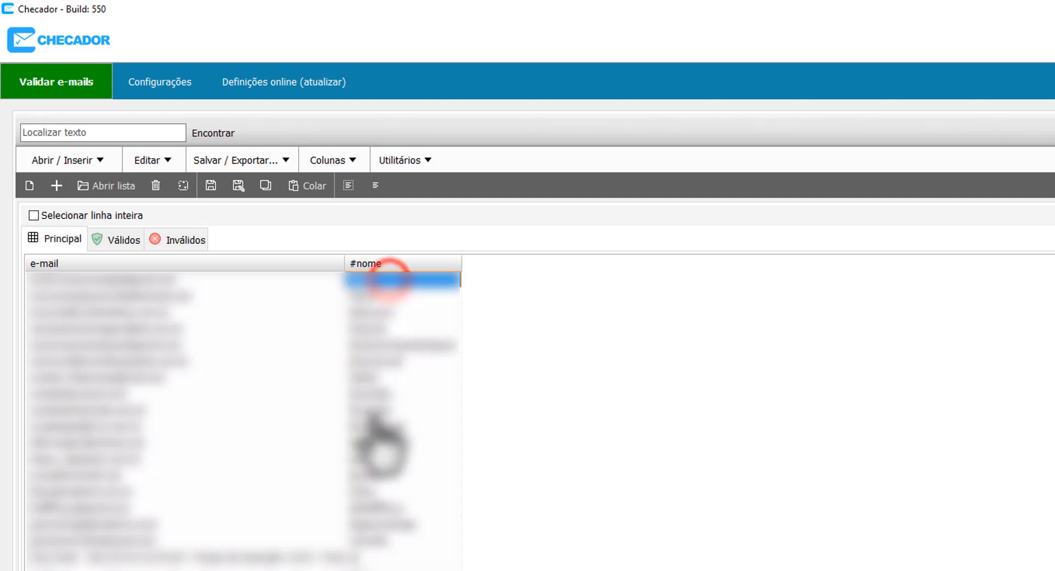
{"action": "key", "text": "Down"}
{"action": "key", "text": "Down"}
{"action": "key", "text": "Down"}
{"action": "key", "text": "Down"}
{"action": "key", "text": "Down"}
{"action": "key", "text": "Down"}
{"action": "key", "text": "Down"}
{"action": "key", "text": "Down"}
{"action": "key", "text": "Down"}
{"action": "key", "text": "Down"}
{"action": "key", "text": "Down"}
{"action": "key", "text": "Down"}
{"action": "key", "text": "Down"}
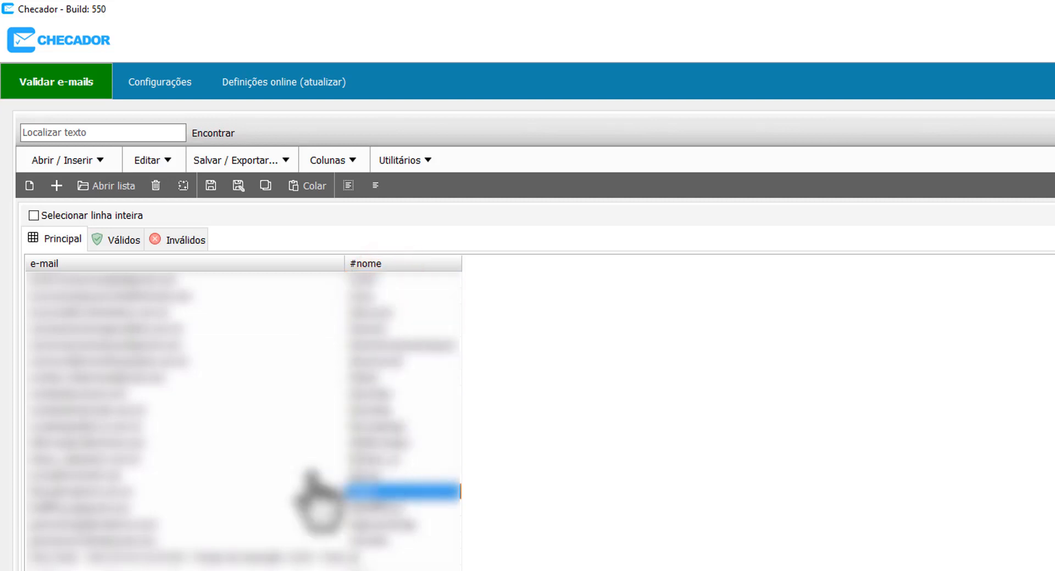
{"action": "left_click", "coordinate": [380, 554]}
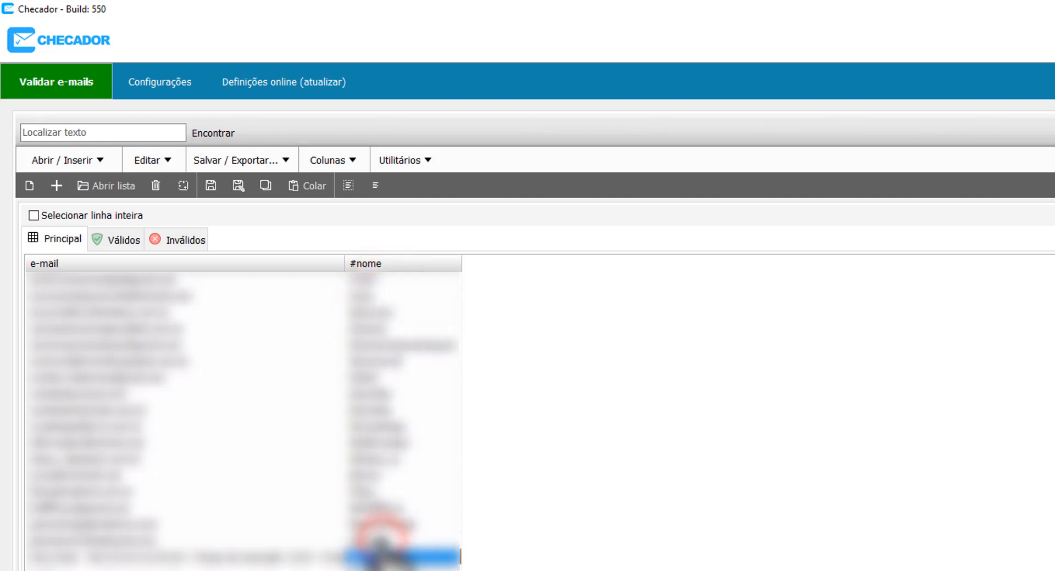
{"action": "scroll", "coordinate": [377, 546], "scroll_direction": "down", "scroll_amount": 2}
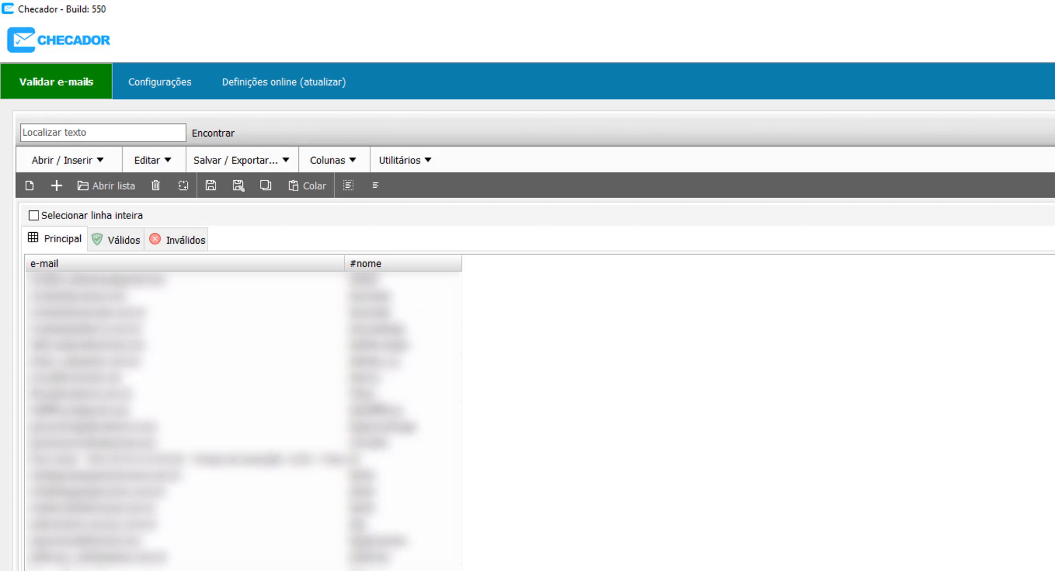
Step: Check the prefix-based entries further down the #nome column against their e-mail addresses
{"action": "scroll", "coordinate": [460, 412], "scroll_direction": "down", "scroll_amount": 5}
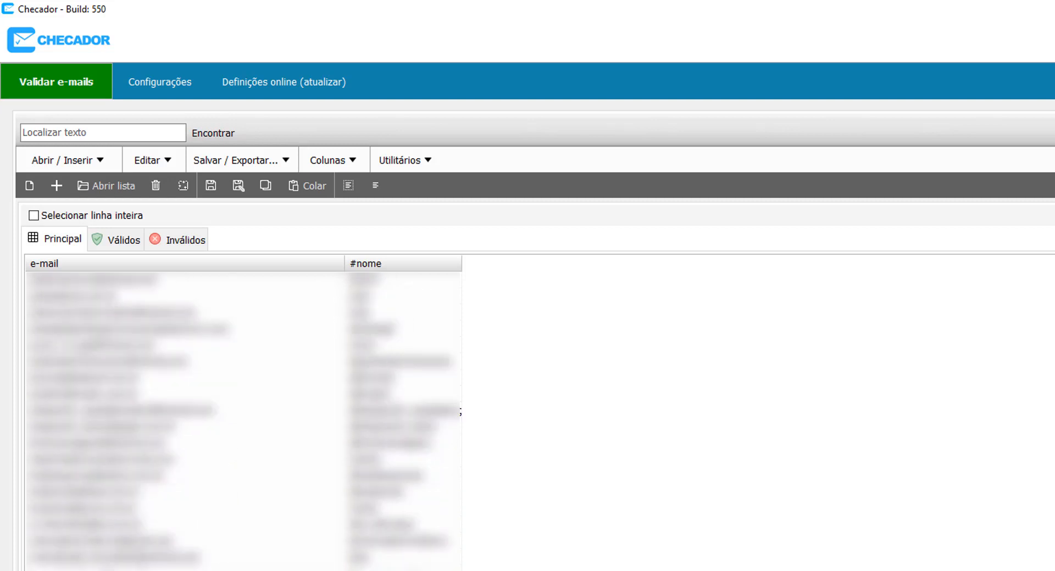
{"action": "scroll", "coordinate": [255, 421], "scroll_direction": "down", "scroll_amount": 1}
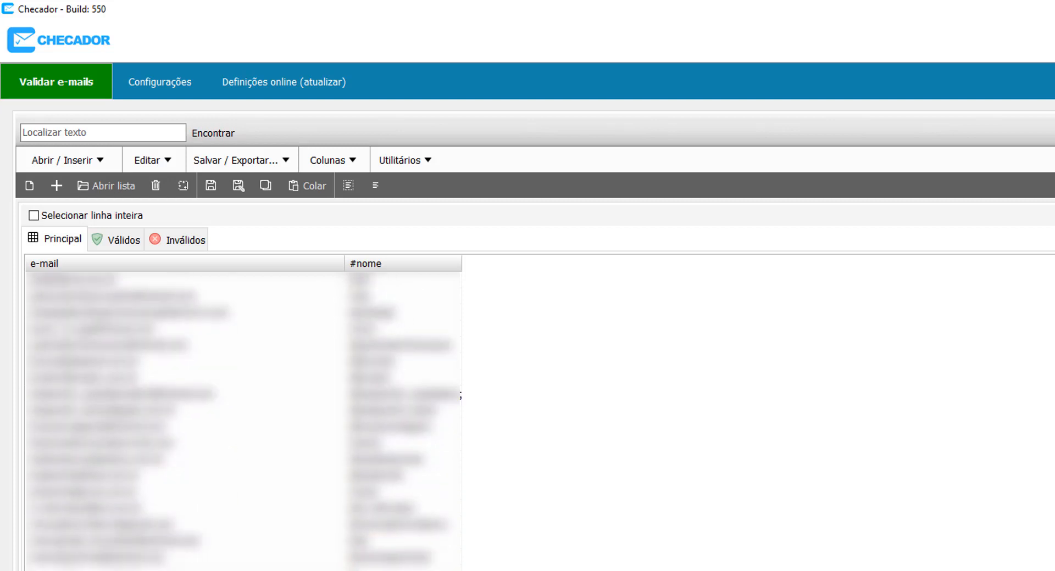
{"action": "scroll", "coordinate": [253, 422], "scroll_direction": "down", "scroll_amount": 1}
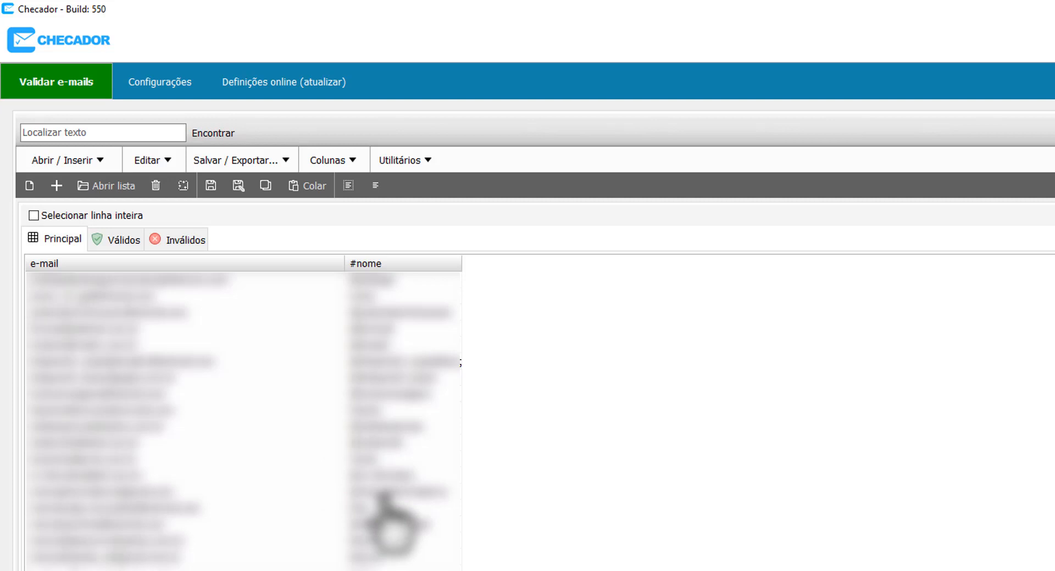
{"action": "left_click", "coordinate": [382, 474]}
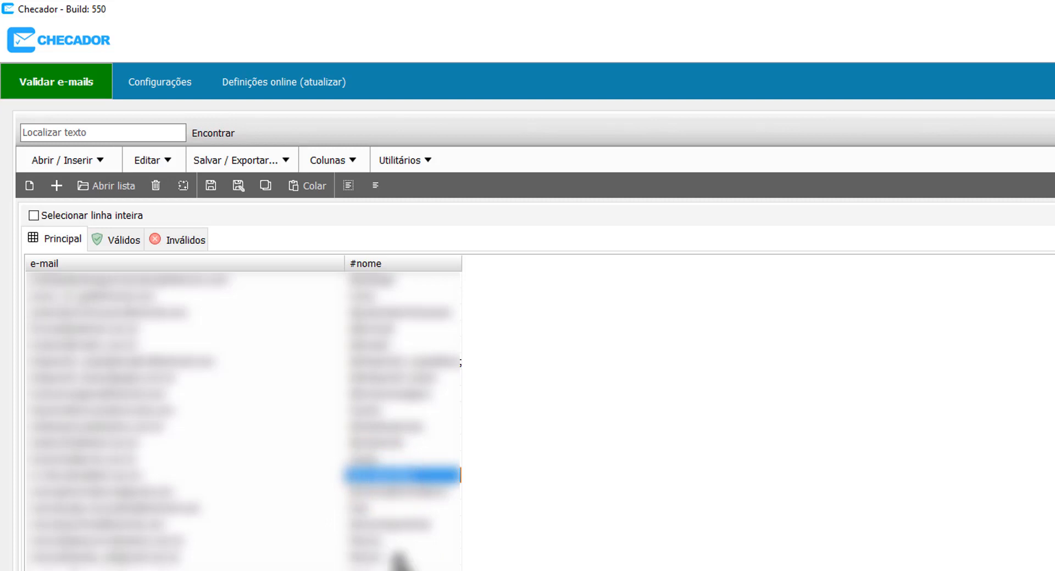
{"action": "left_click", "coordinate": [383, 442]}
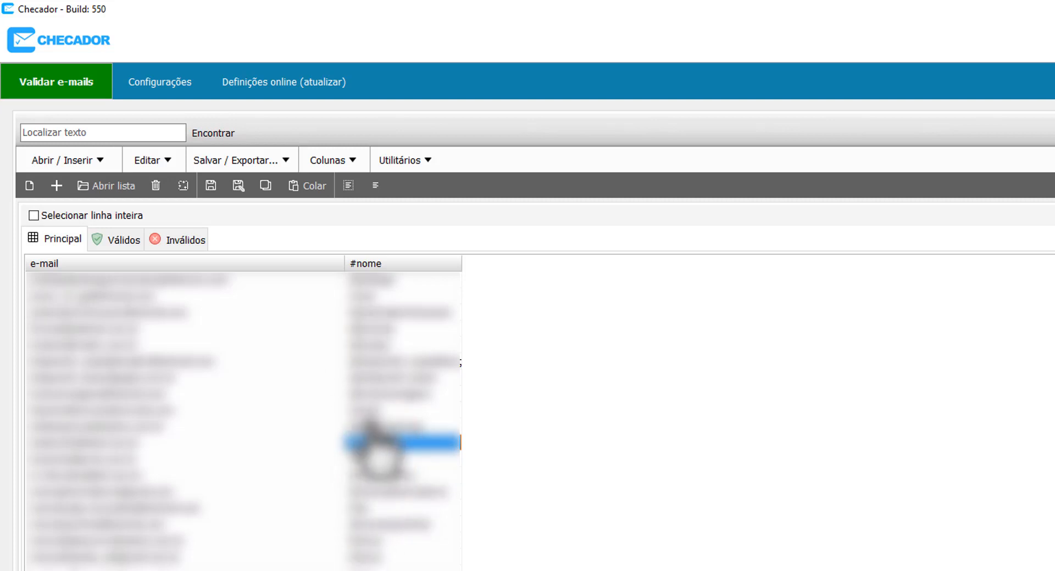
Step: Delete the #nome column from the list
{"action": "right_click", "coordinate": [401, 267]}
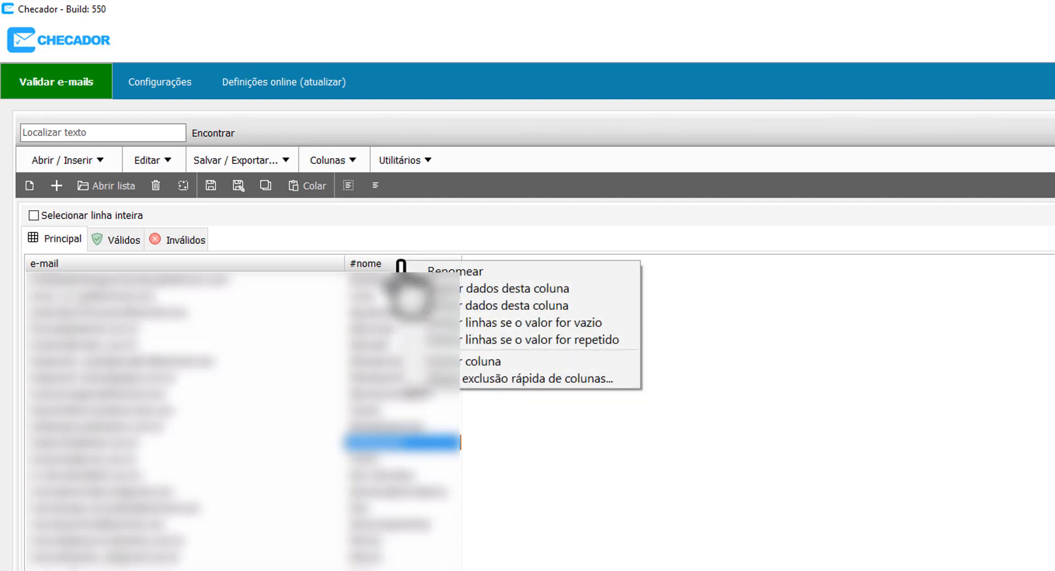
{"action": "left_click", "coordinate": [478, 363]}
{"action": "left_click", "coordinate": [513, 495]}
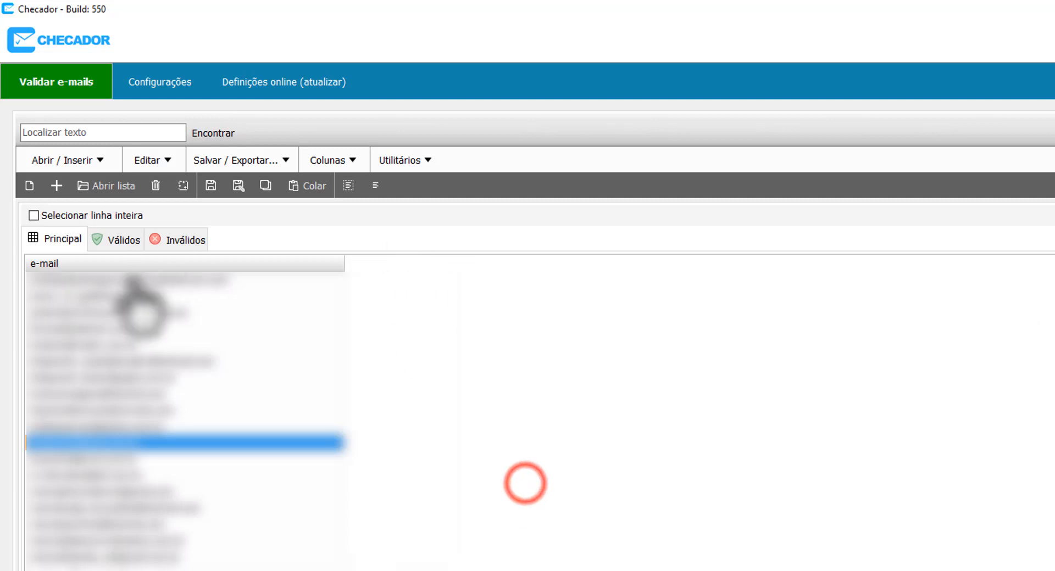
Step: Identify contact names from the e-mail column, leaving names that cannot be identified blank
{"action": "left_click", "coordinate": [406, 162]}
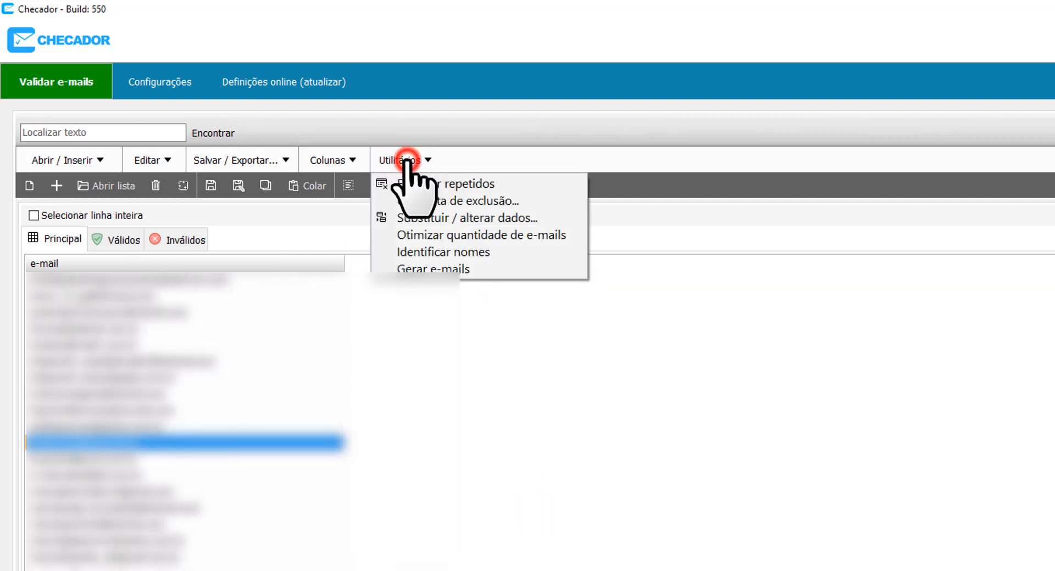
{"action": "left_click", "coordinate": [453, 253]}
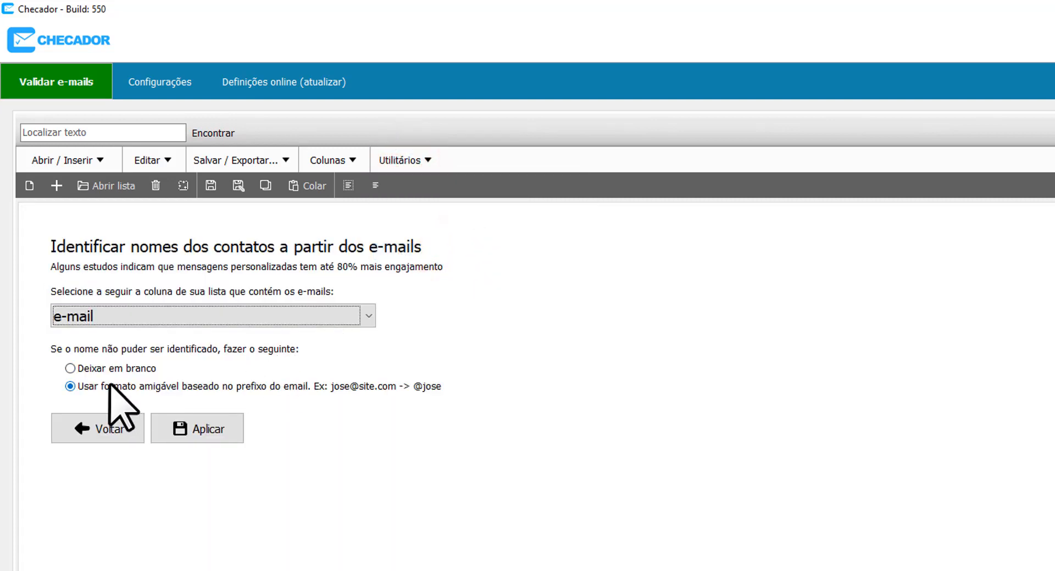
{"action": "left_click", "coordinate": [83, 368]}
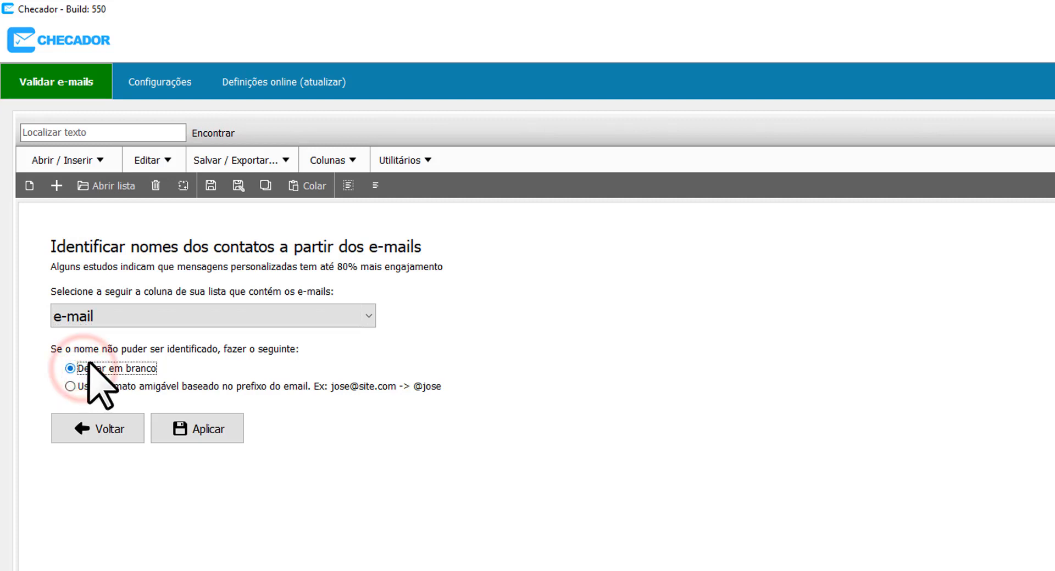
{"action": "left_click", "coordinate": [235, 431]}
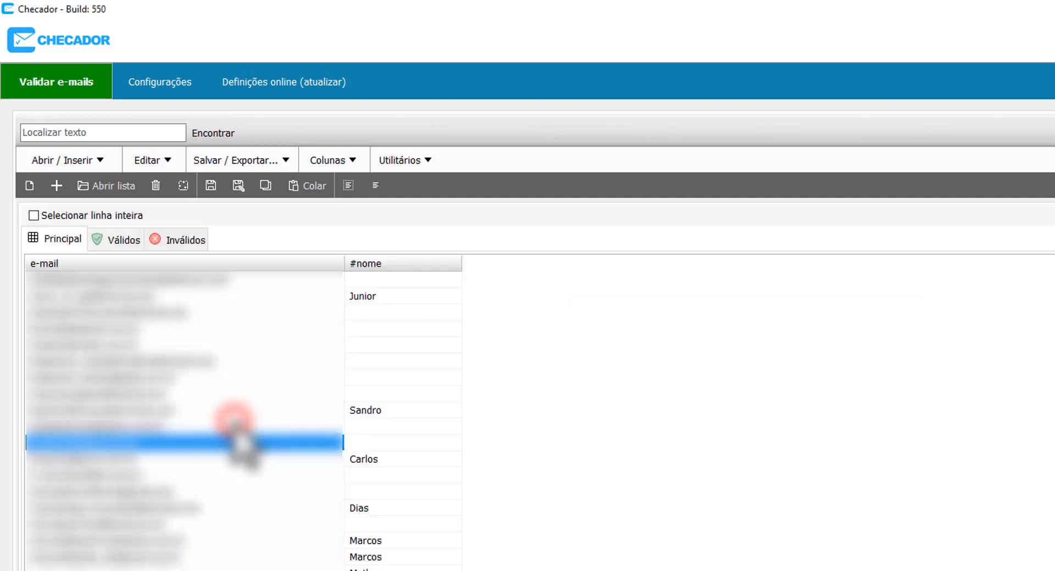
Step: Examine the blank and filled entries in the new #nome column against the e-mail addresses
{"action": "left_click", "coordinate": [403, 323]}
{"action": "key", "text": "Down"}
{"action": "key", "text": "Down"}
{"action": "key", "text": "Down"}
{"action": "key", "text": "Down"}
{"action": "key", "text": "Down"}
{"action": "key", "text": "Down"}
{"action": "key", "text": "Down"}
{"action": "key", "text": "Down"}
{"action": "key", "text": "Down"}
{"action": "key", "text": "Down"}
{"action": "key", "text": "Down"}
{"action": "key", "text": "Down"}
{"action": "key", "text": "Down"}
{"action": "key", "text": "Down"}
{"action": "key", "text": "Down"}
{"action": "key", "text": "Down"}
{"action": "key", "text": "Down"}
{"action": "key", "text": "Down"}
{"action": "key", "text": "Down"}
{"action": "key", "text": "Down"}
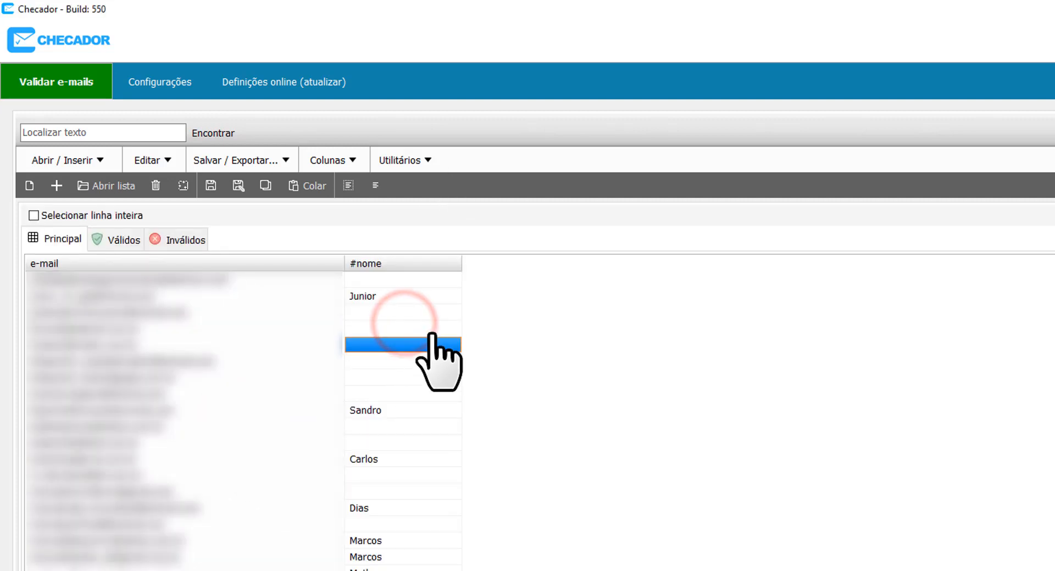
{"action": "scroll", "coordinate": [432, 357], "scroll_direction": "down", "scroll_amount": 2}
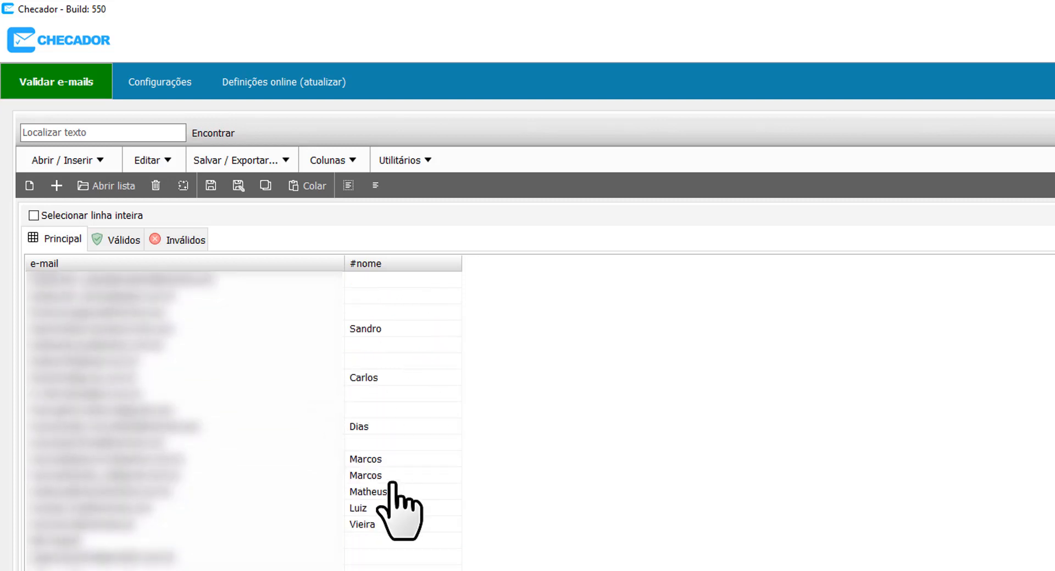
{"action": "left_click", "coordinate": [393, 459]}
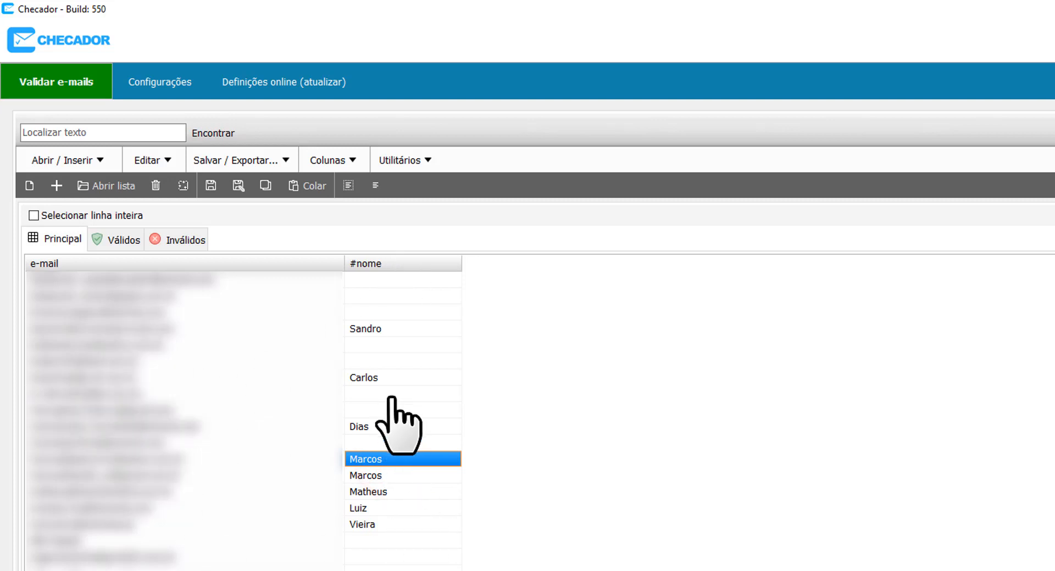
Step: Sort the list by the #nome column in descending order and inspect the rows with blank names
{"action": "left_click", "coordinate": [423, 264]}
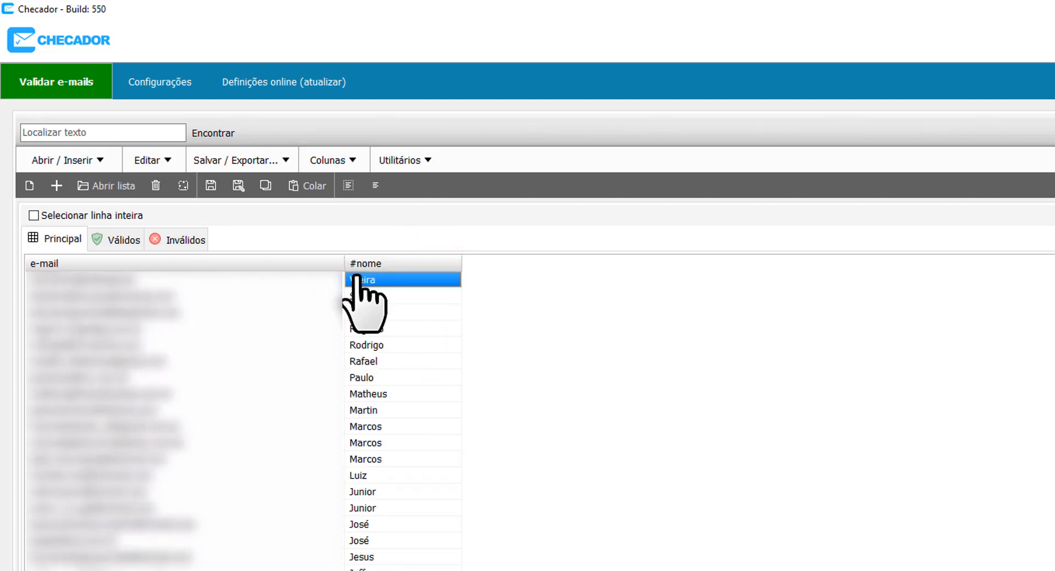
{"action": "scroll", "coordinate": [242, 418], "scroll_direction": "down", "scroll_amount": 4}
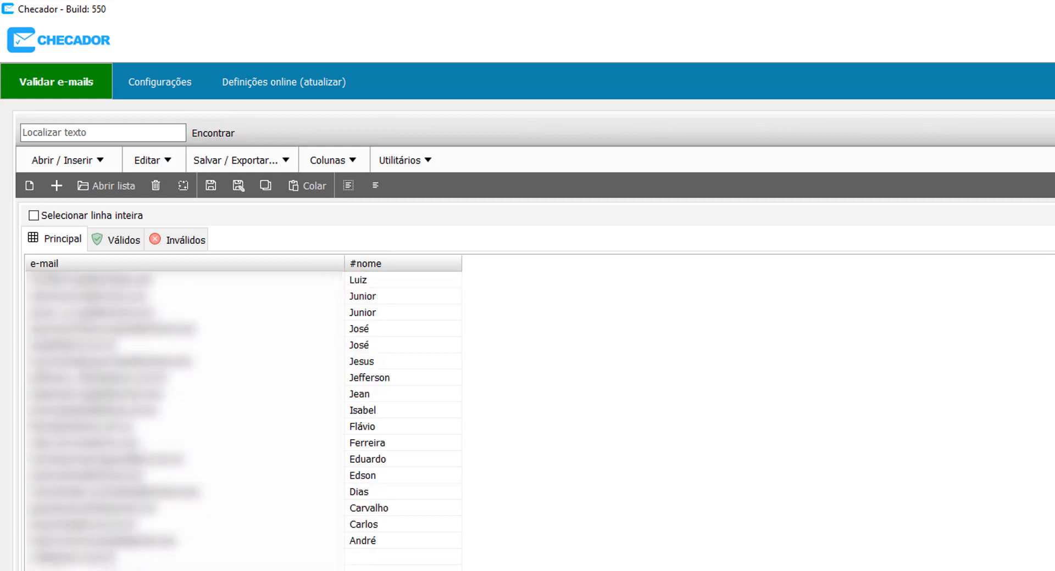
{"action": "left_click", "coordinate": [371, 557]}
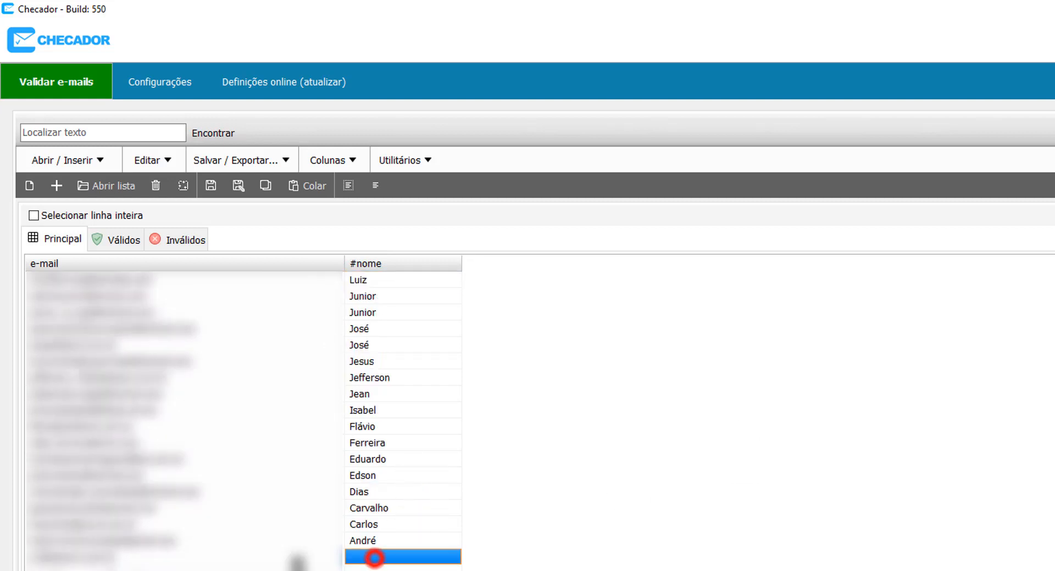
{"action": "left_click", "coordinate": [380, 556]}
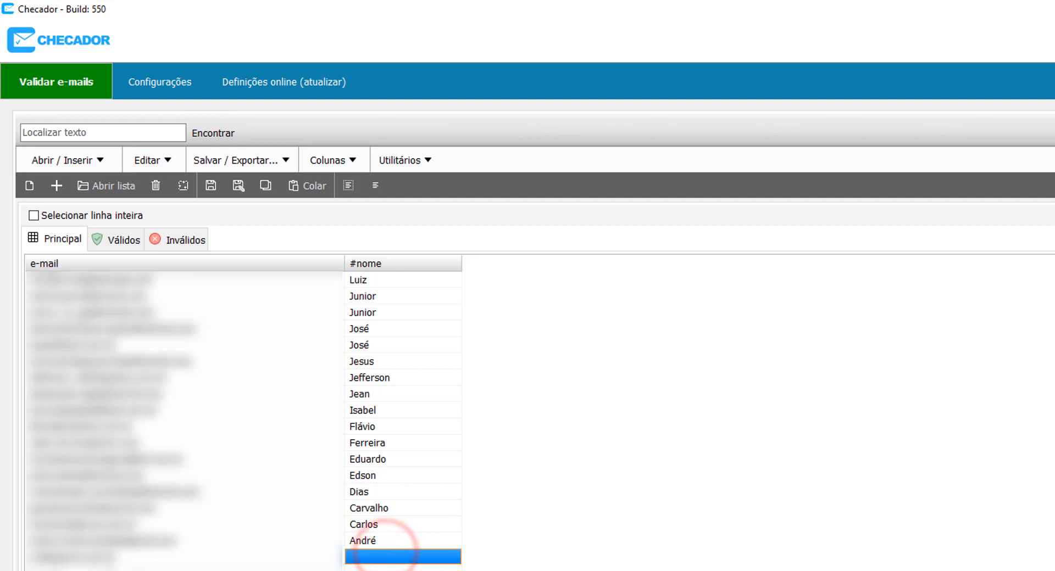
{"action": "scroll", "coordinate": [242, 418], "scroll_direction": "down", "scroll_amount": 3}
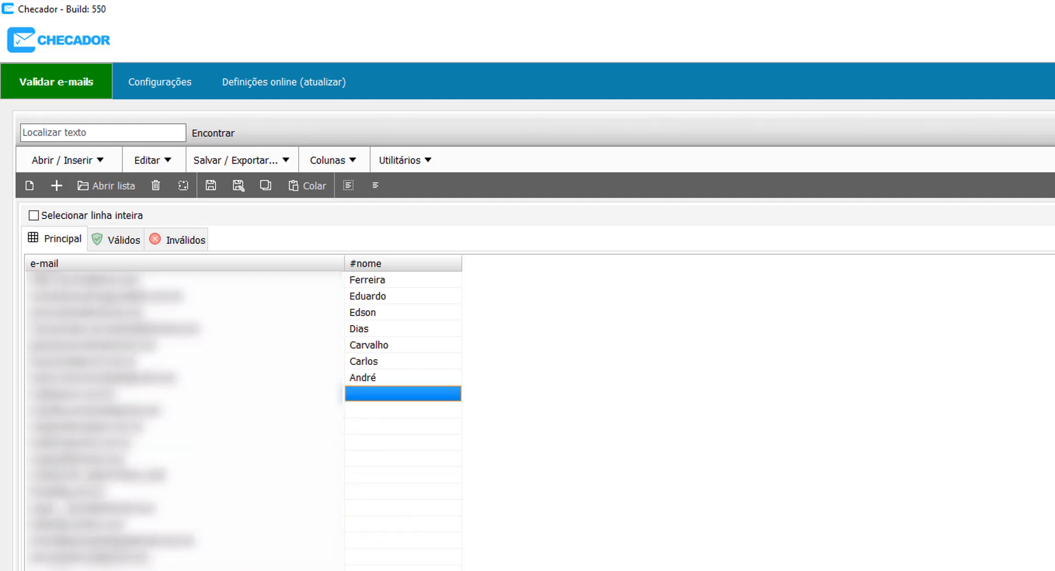
{"action": "scroll", "coordinate": [241, 417], "scroll_direction": "down", "scroll_amount": 1}
{"action": "scroll", "coordinate": [632, 433], "scroll_direction": "up", "scroll_amount": 2}
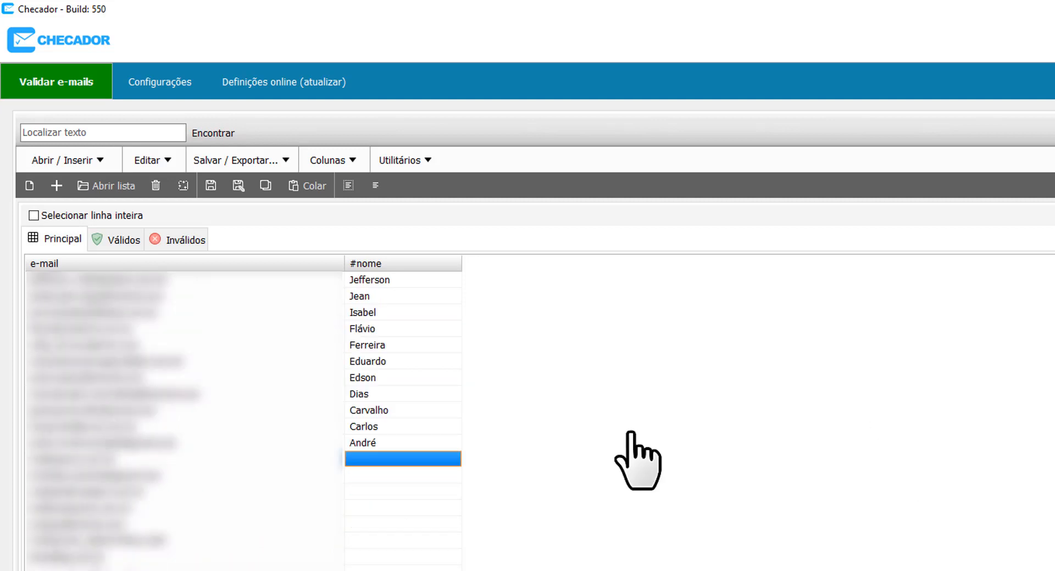
{"action": "left_click", "coordinate": [163, 486]}
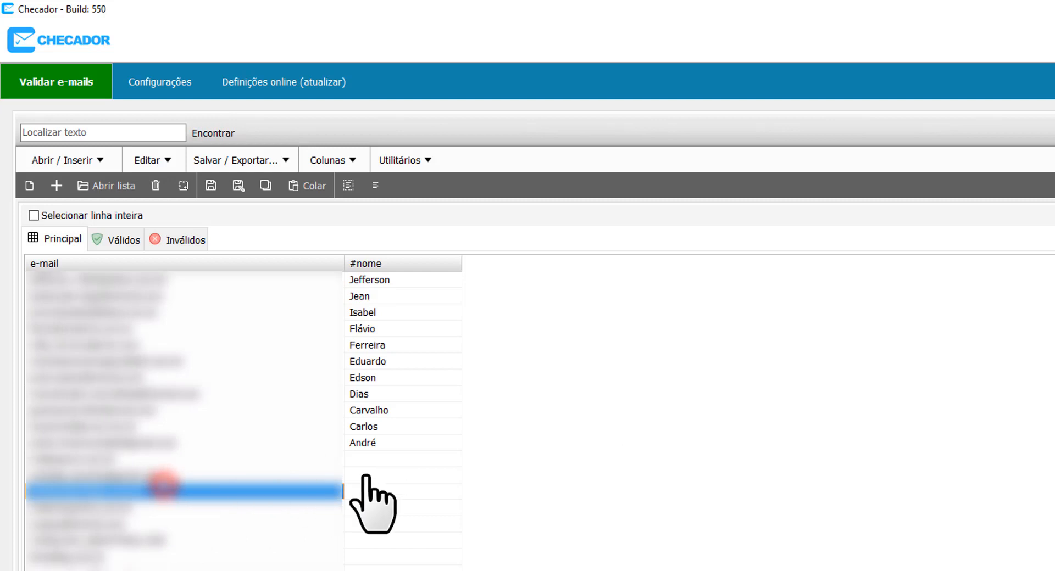
{"action": "left_click", "coordinate": [424, 454]}
{"action": "key", "text": "Left"}
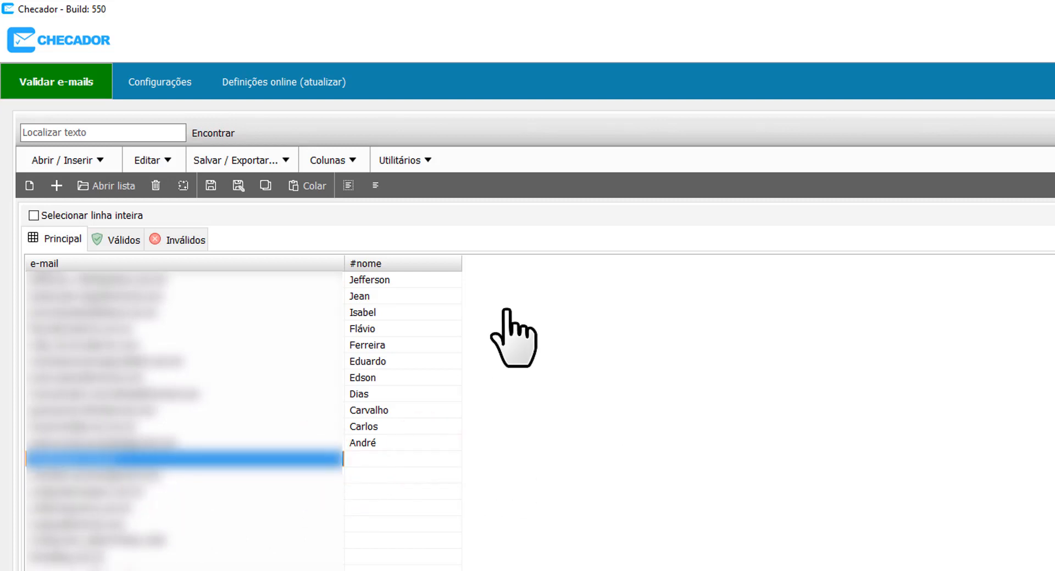
{"action": "key", "text": "Down"}
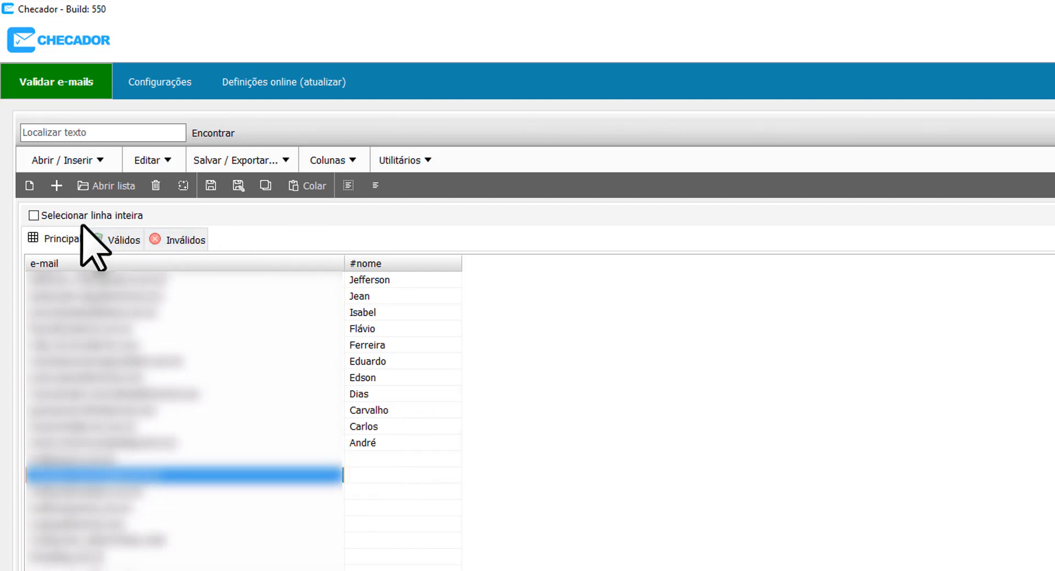
Step: Enable whole-row selection, select all rows with a blank #nome and delete those lines
{"action": "left_click", "coordinate": [36, 215]}
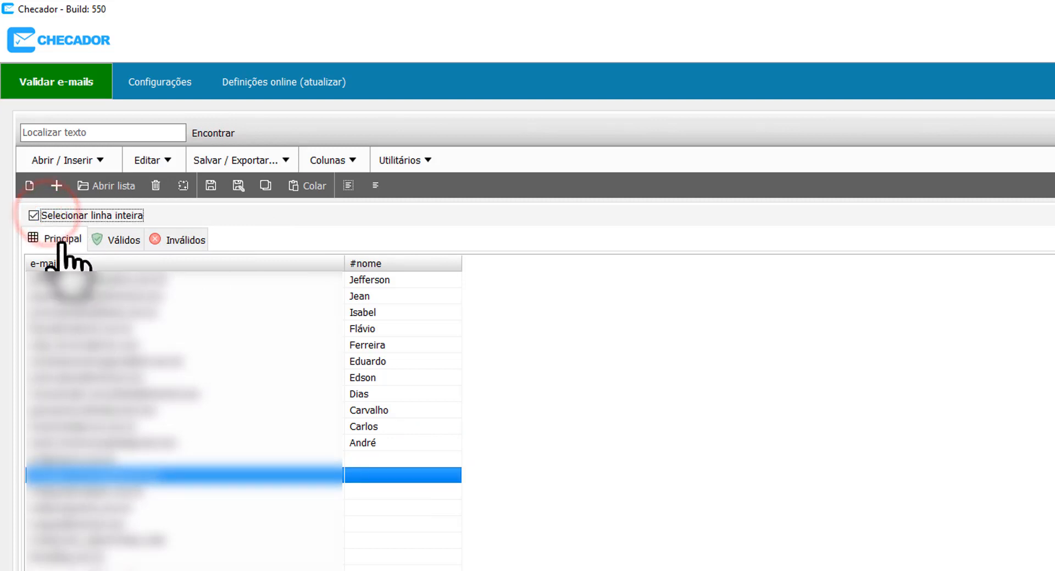
{"action": "left_click", "coordinate": [283, 490]}
{"action": "left_click", "coordinate": [282, 477]}
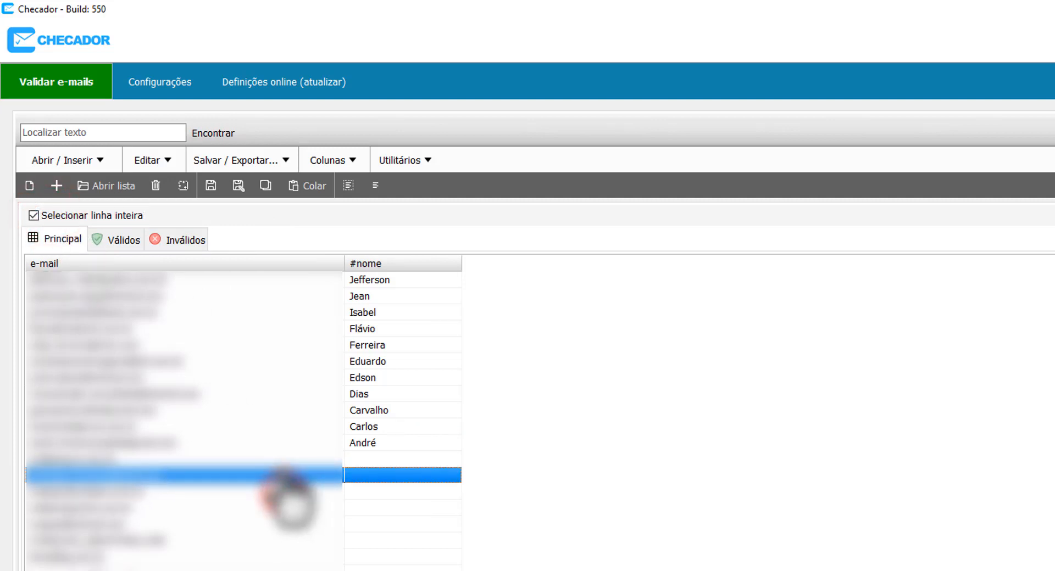
{"action": "left_click", "coordinate": [282, 461]}
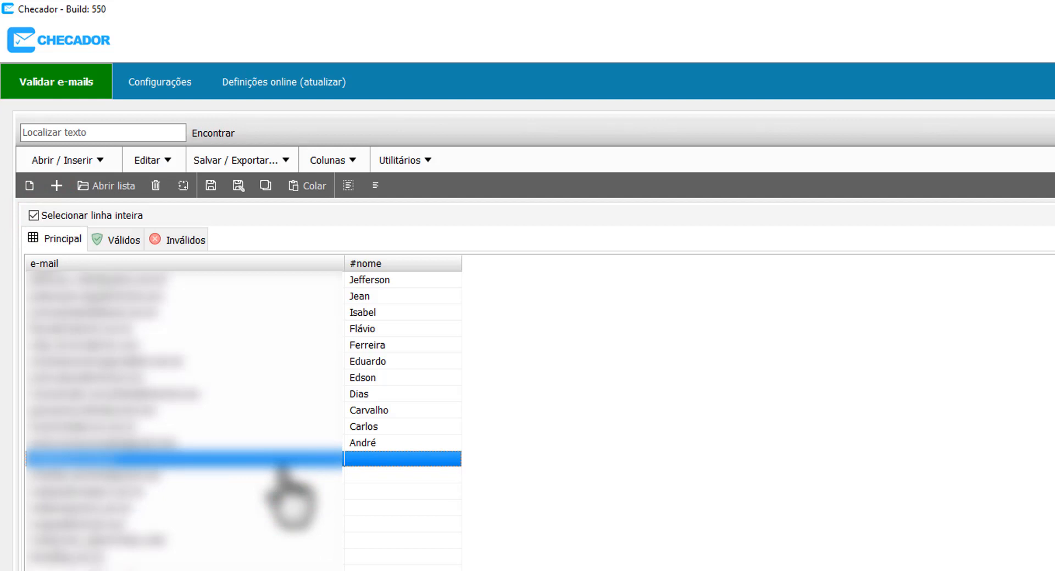
{"action": "mouse_move", "coordinate": [279, 466]}
{"action": "left_mouse_down"}
{"action": "mouse_move", "coordinate": [287, 495]}
{"action": "mouse_move", "coordinate": [284, 474]}
{"action": "left_mouse_up"}
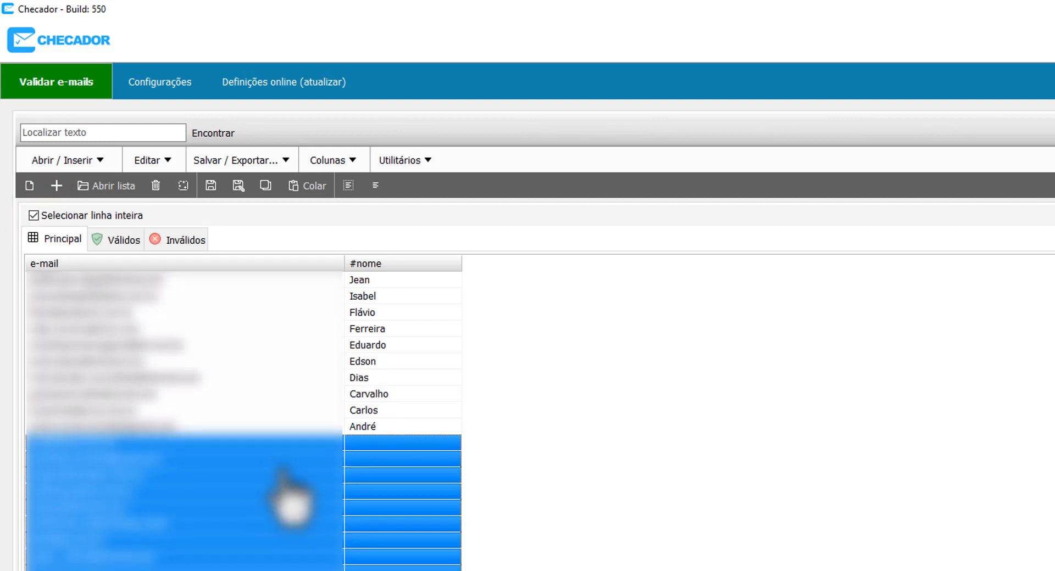
{"action": "key", "text": "shift+Up"}
{"action": "key", "text": "shift+Up"}
{"action": "key", "text": "shift+Up"}
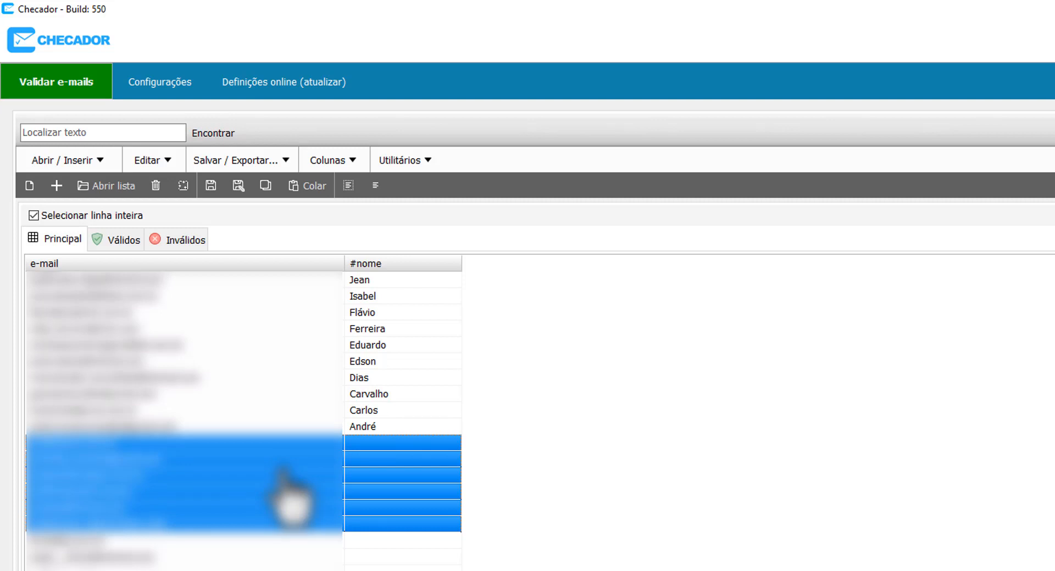
{"action": "key", "text": "ctrl+a"}
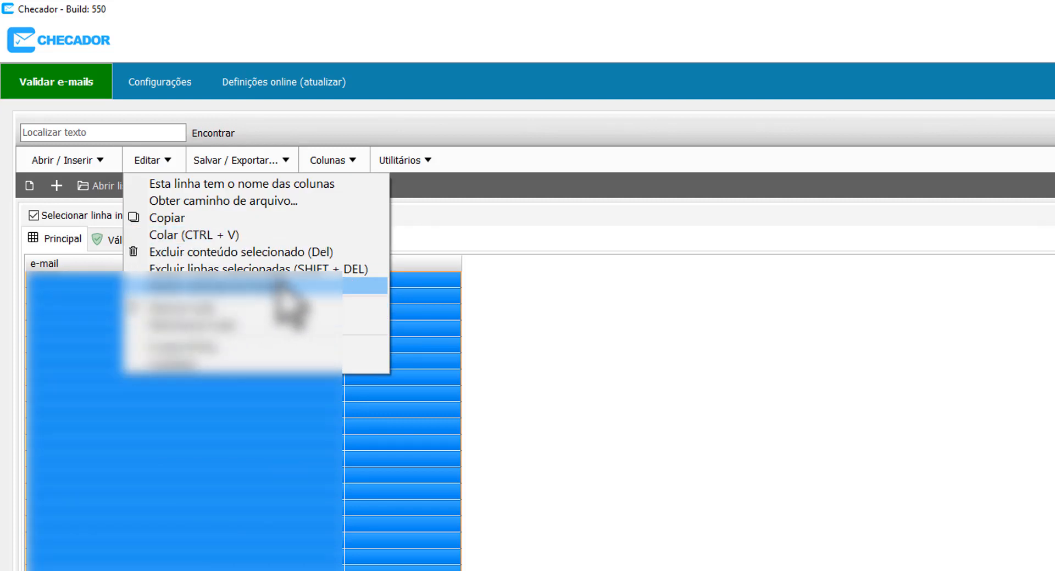
{"action": "left_click", "coordinate": [246, 269]}
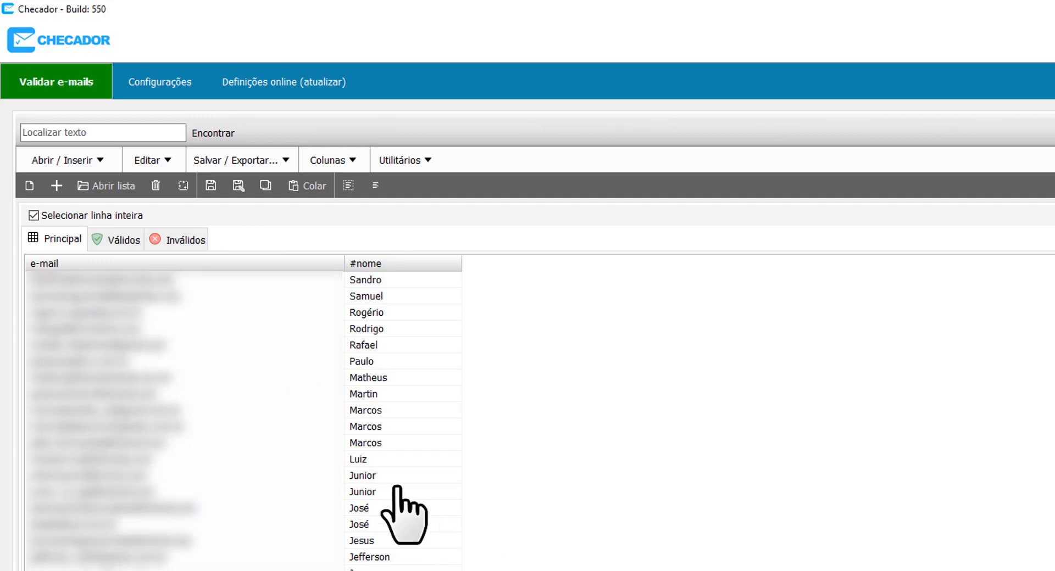
Step: Review the remaining named contacts from the first row of the list, with whole-row selection turned off
{"action": "left_click", "coordinate": [302, 443]}
{"action": "key", "text": "ctrl+Home"}
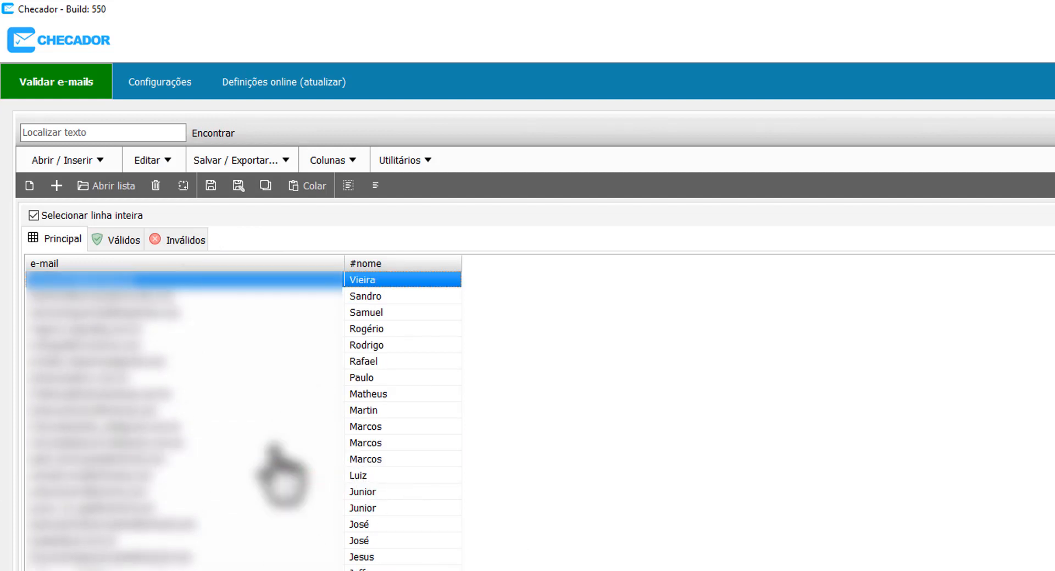
{"action": "key", "text": "Down"}
{"action": "key", "text": "Down"}
{"action": "key", "text": "Down"}
{"action": "key", "text": "Down"}
{"action": "key", "text": "Down"}
{"action": "key", "text": "Down"}
{"action": "key", "text": "Down"}
{"action": "key", "text": "Down"}
{"action": "key", "text": "Down"}
{"action": "key", "text": "Down"}
{"action": "key", "text": "Down"}
{"action": "key", "text": "Down"}
{"action": "key", "text": "Down"}
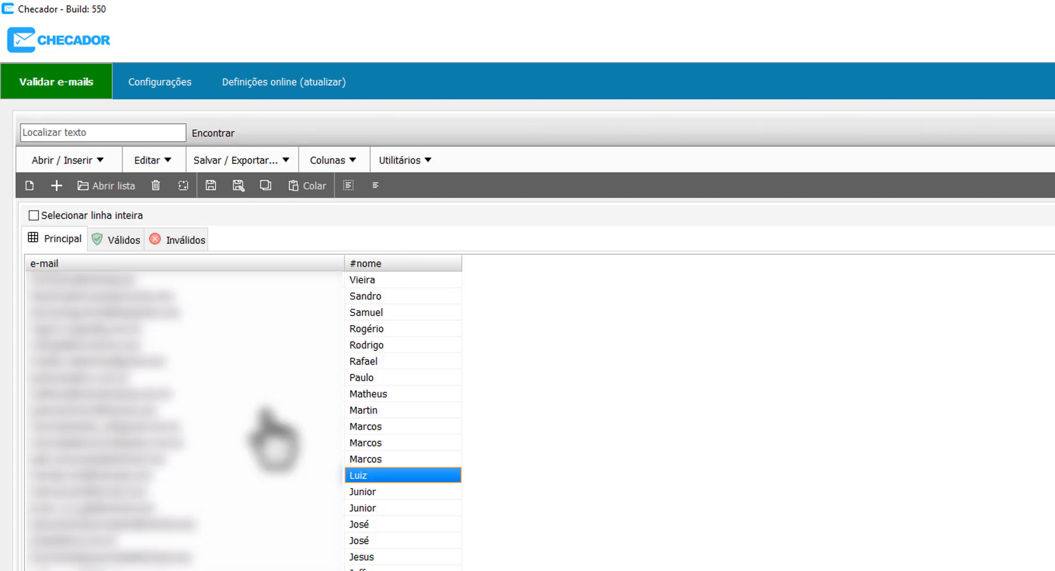
Step: Look at the save and export options for the filtered list and return to it without exporting
{"action": "left_click", "coordinate": [266, 410]}
{"action": "left_click", "coordinate": [233, 156]}
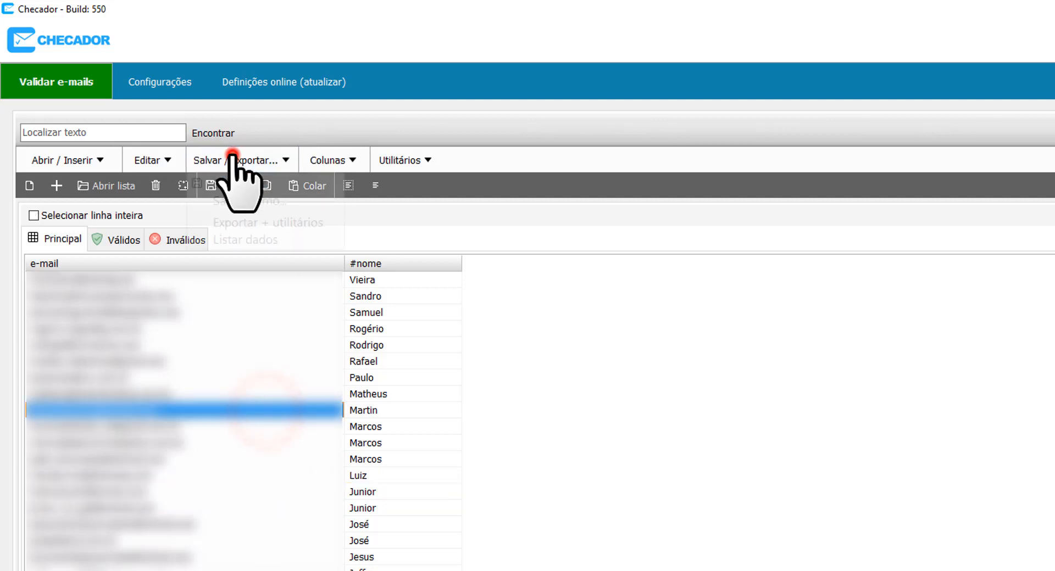
{"action": "left_click", "coordinate": [271, 222]}
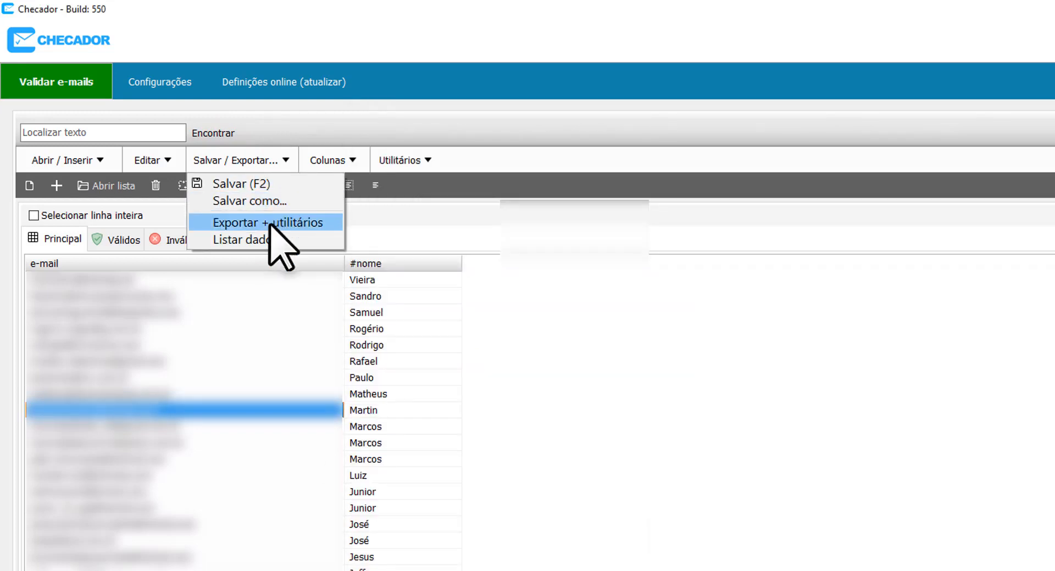
{"action": "left_click", "coordinate": [853, 482]}
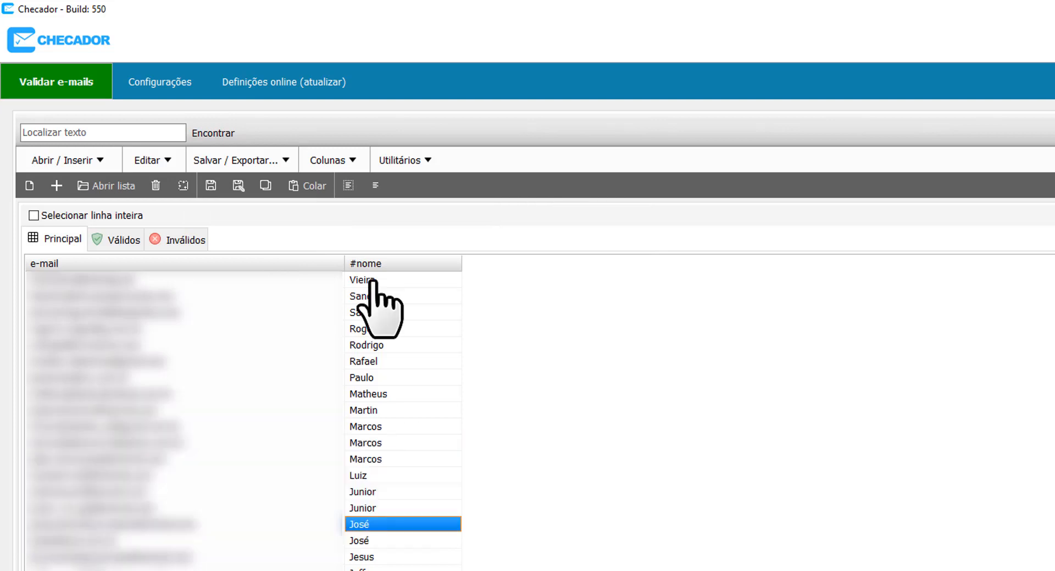
Step: Select the block of cells from the fifth to the fifteenth row across the e-mail and #nome columns
{"action": "key", "text": "Up"}
{"action": "key", "text": "Up"}
{"action": "left_click", "coordinate": [163, 347]}
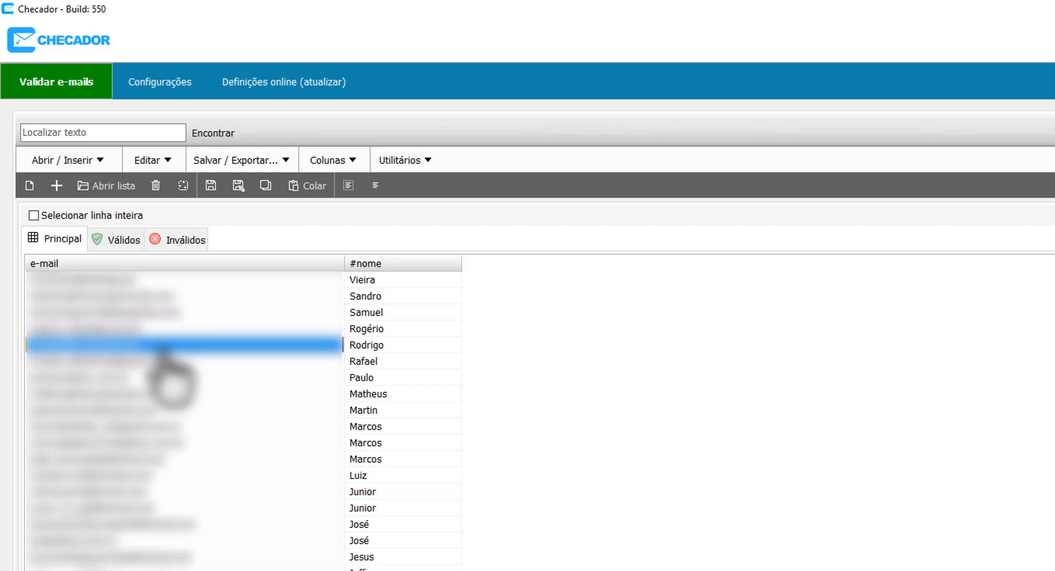
{"action": "key", "text": "shift+Down"}
{"action": "key", "text": "shift+Down"}
{"action": "key", "text": "shift+Down"}
{"action": "key", "text": "shift+Down"}
{"action": "key", "text": "shift+Down"}
{"action": "key", "text": "shift+Down"}
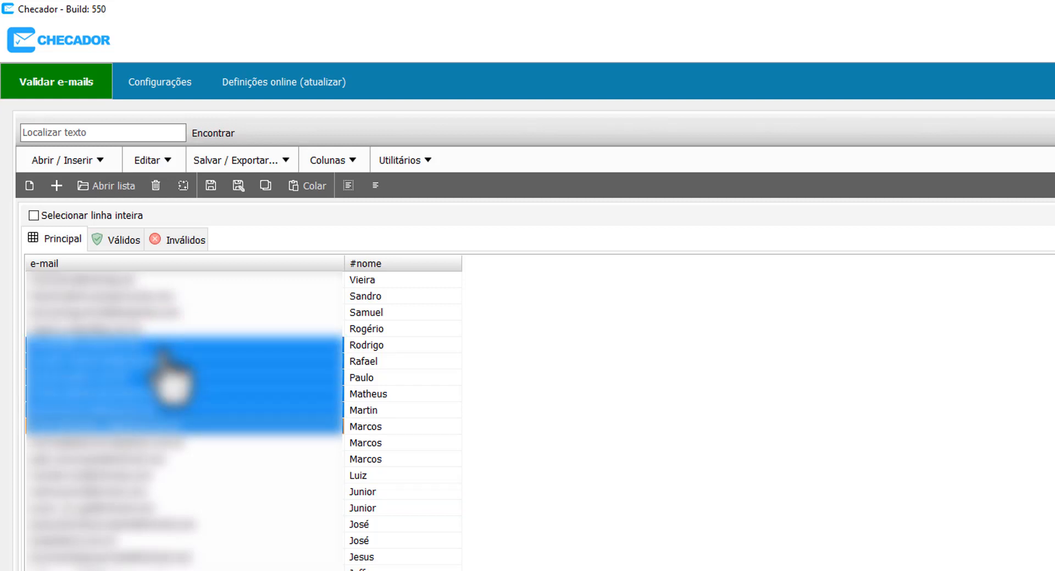
{"action": "key", "text": "shift+Right"}
{"action": "key", "text": "shift+Down"}
{"action": "key", "text": "shift+Down"}
{"action": "key", "text": "shift+Down"}
{"action": "key", "text": "shift+Down"}
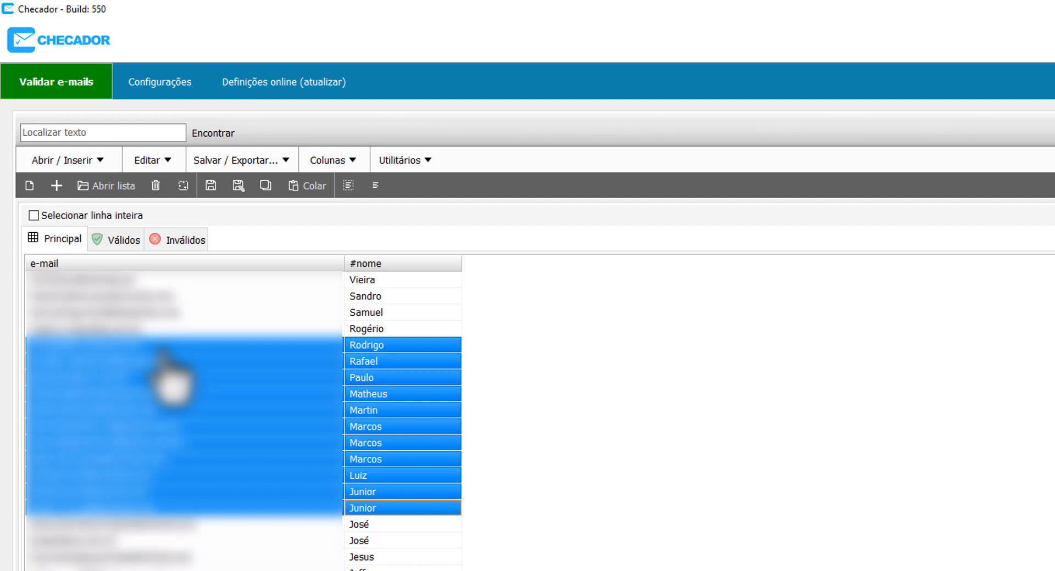
Step: Select the three consecutive rows that repeat the same contact name across both columns and delete them
{"action": "key", "text": "Up"}
{"action": "key", "text": "Up"}
{"action": "key", "text": "Left"}
{"action": "key", "text": "Up"}
{"action": "key", "text": "Up"}
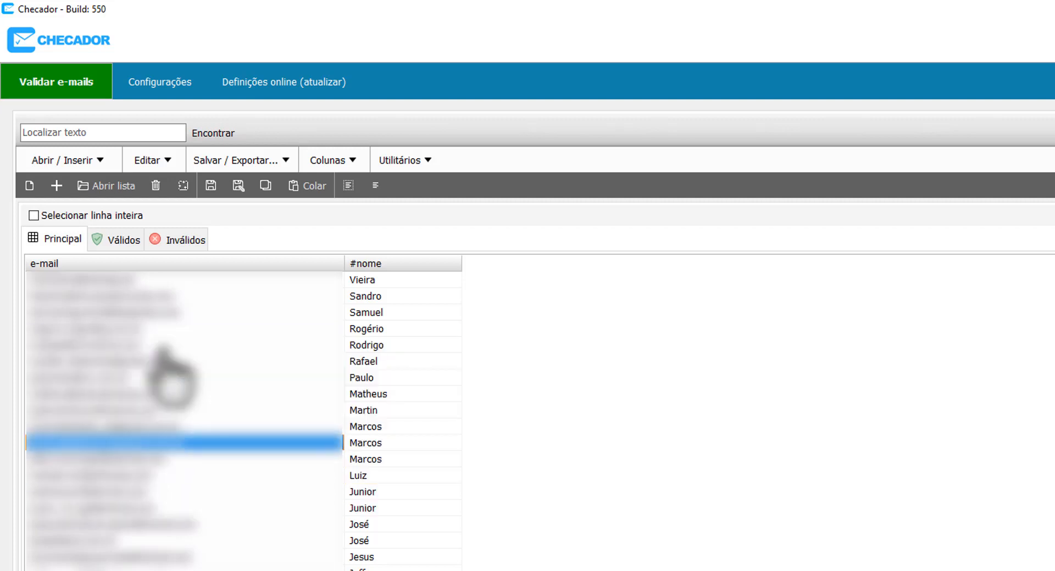
{"action": "key", "text": "Up"}
{"action": "key", "text": "shift+Down"}
{"action": "key", "text": "shift+Right"}
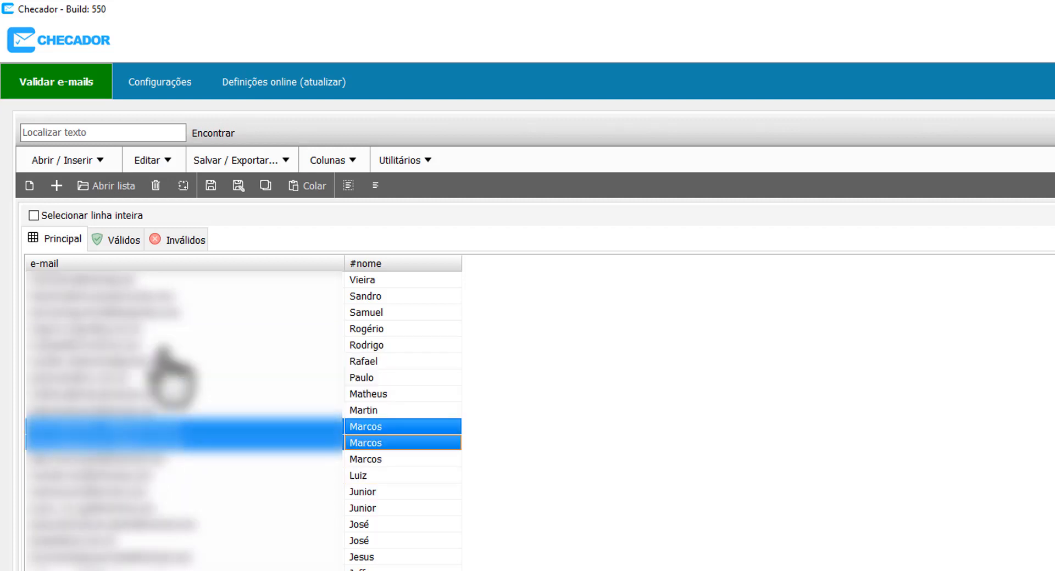
{"action": "key", "text": "shift+Down"}
{"action": "key", "text": "Delete"}
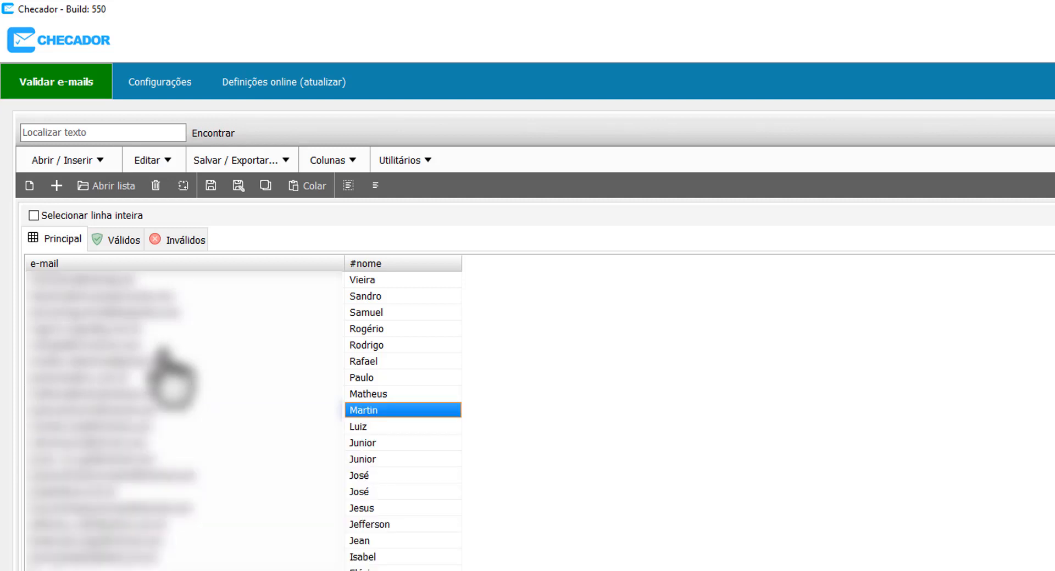
{"action": "key", "text": "Left"}
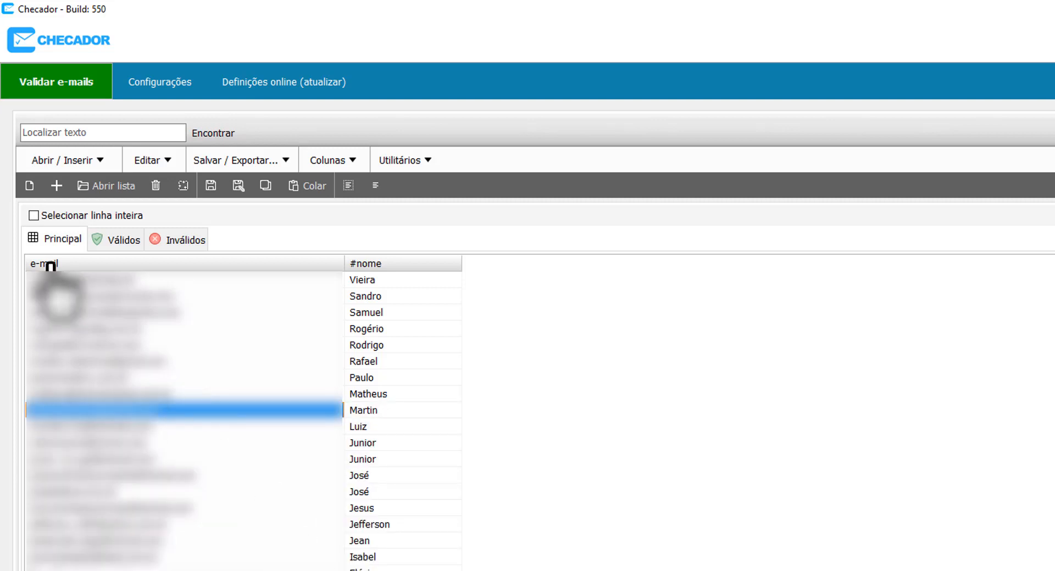
Step: Start a new list without eliminating the columns and load Lista D.txt from the teste checador folder
{"action": "left_click", "coordinate": [29, 186]}
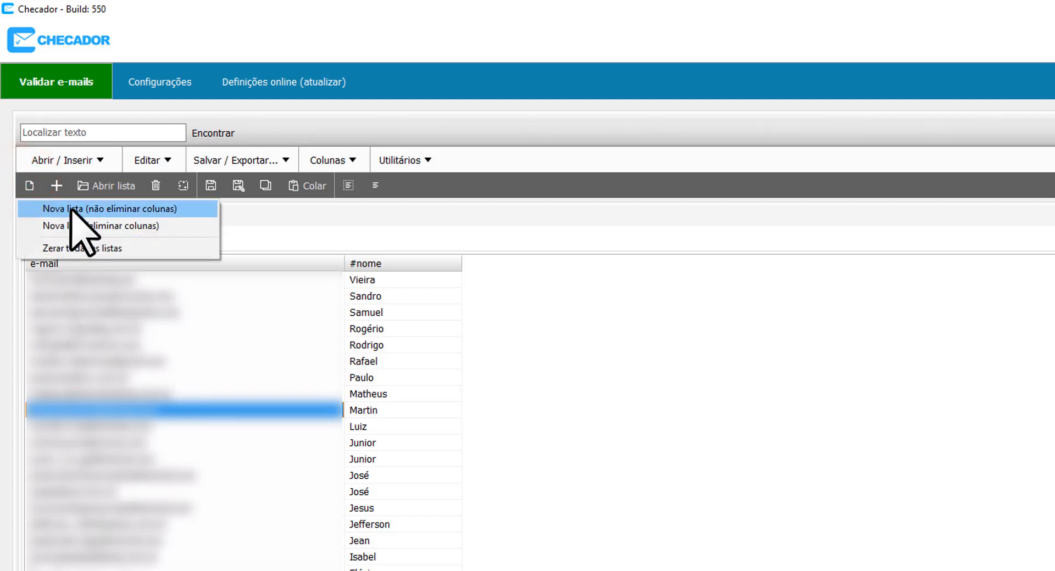
{"action": "left_click", "coordinate": [90, 211]}
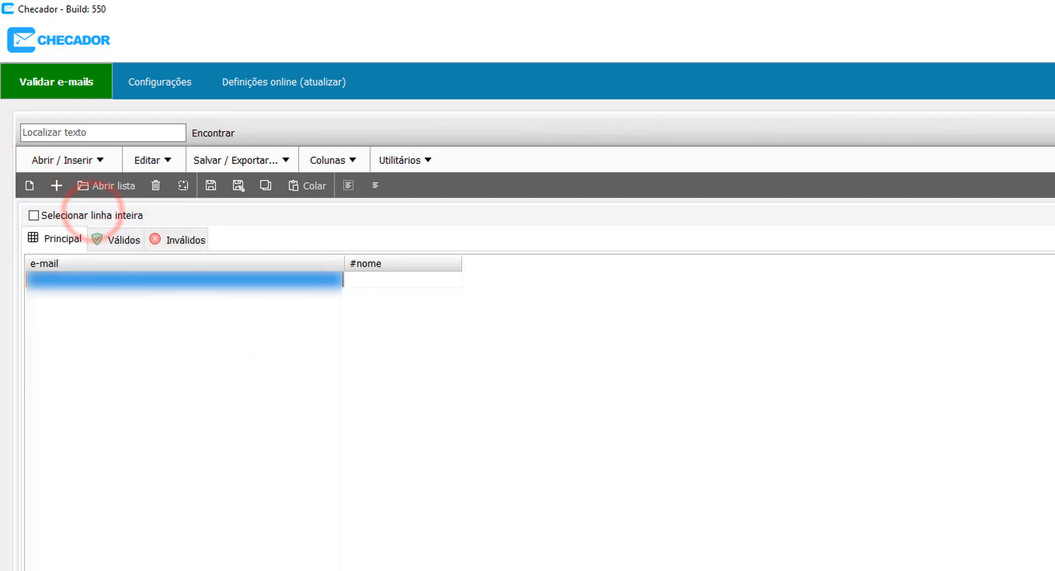
{"action": "key", "text": "alt+Tab"}
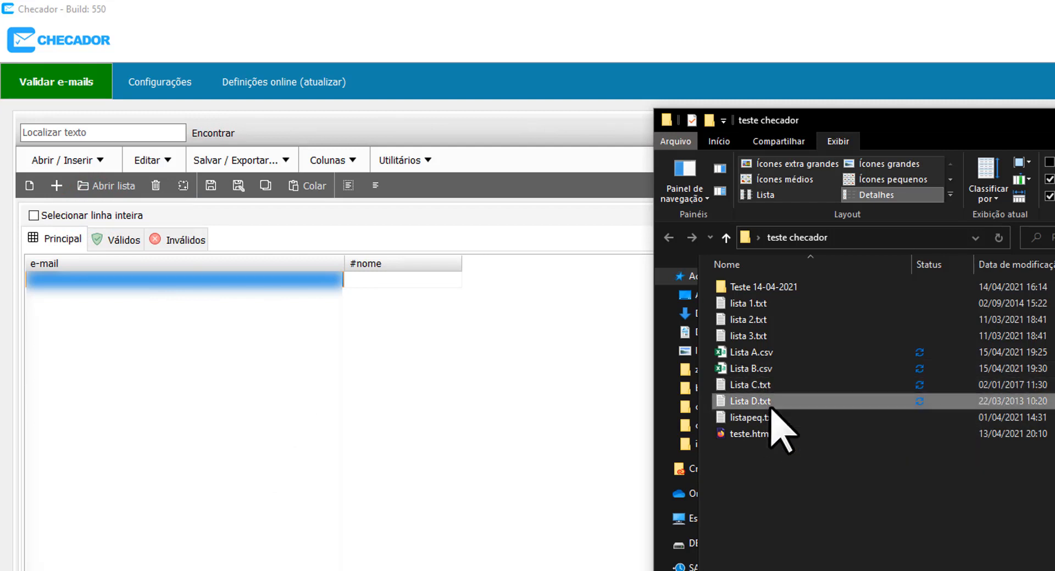
{"action": "left_click_drag", "start_coordinate": [758, 400], "coordinate": [384, 389]}
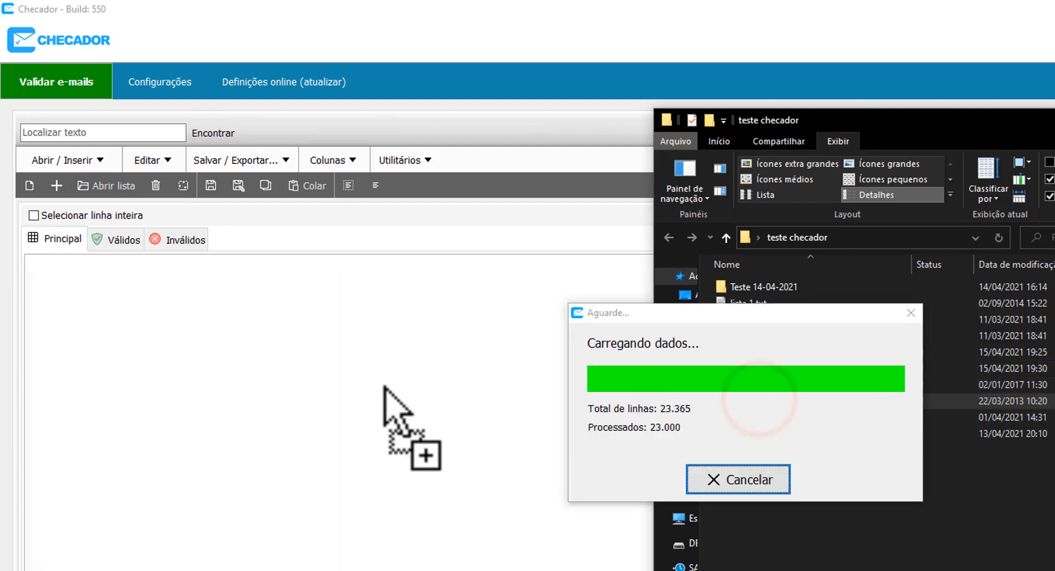
{"action": "left_click", "coordinate": [496, 413]}
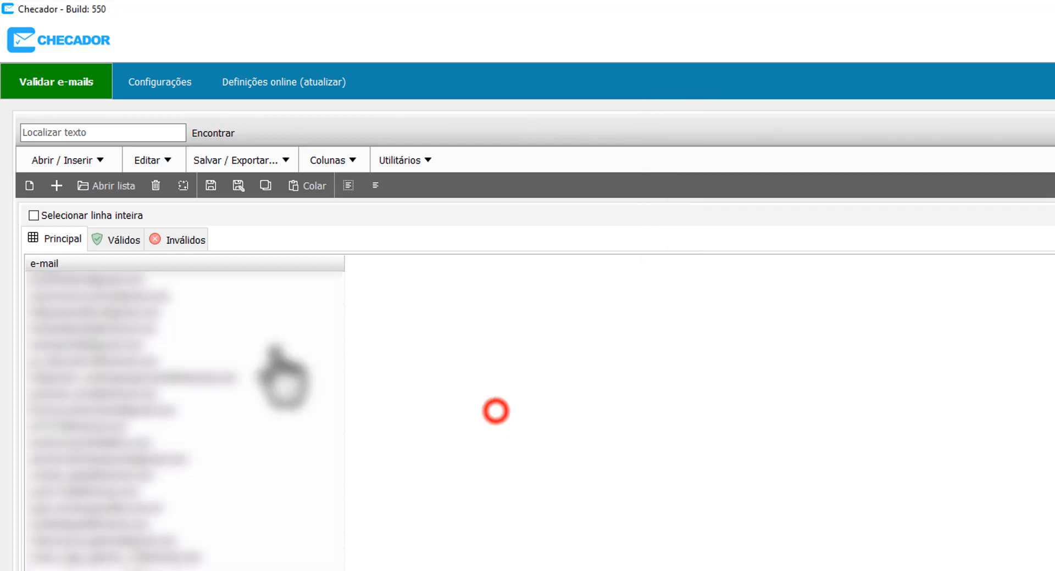
Step: Identify contact names from the e-mail column, leaving names that cannot be identified blank
{"action": "left_click", "coordinate": [401, 160]}
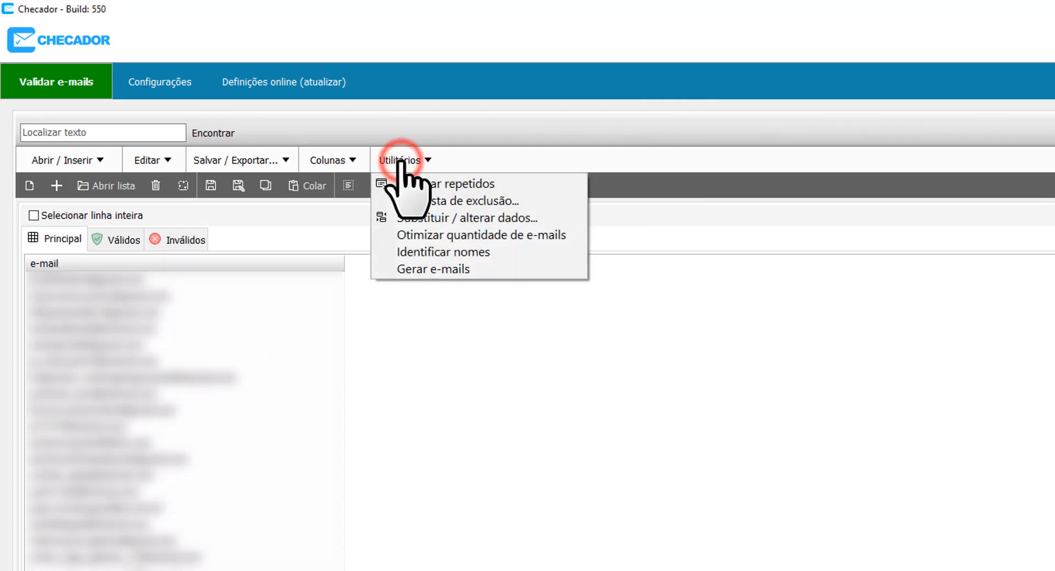
{"action": "left_click", "coordinate": [454, 250]}
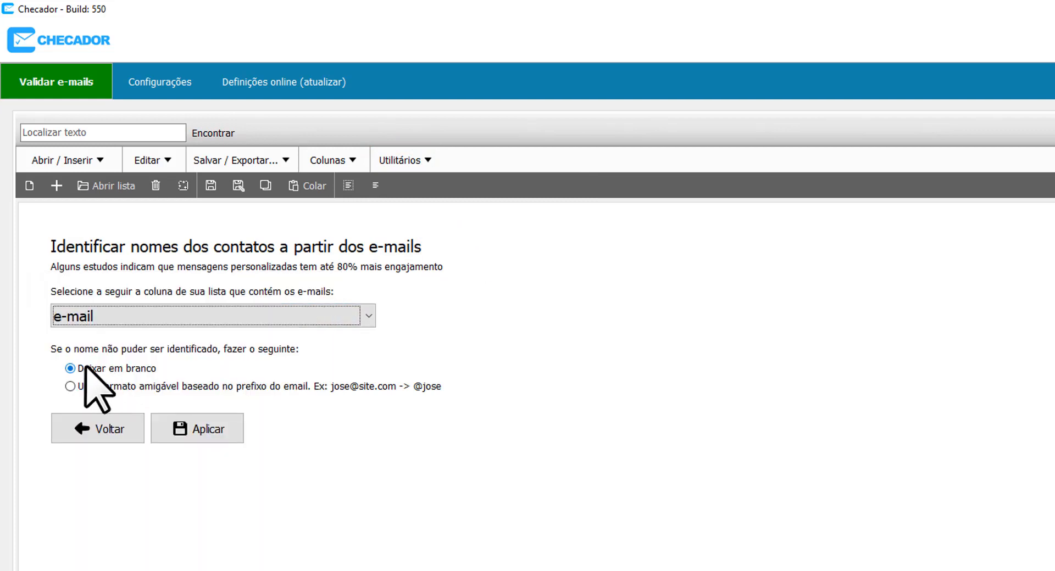
{"action": "left_click", "coordinate": [206, 428]}
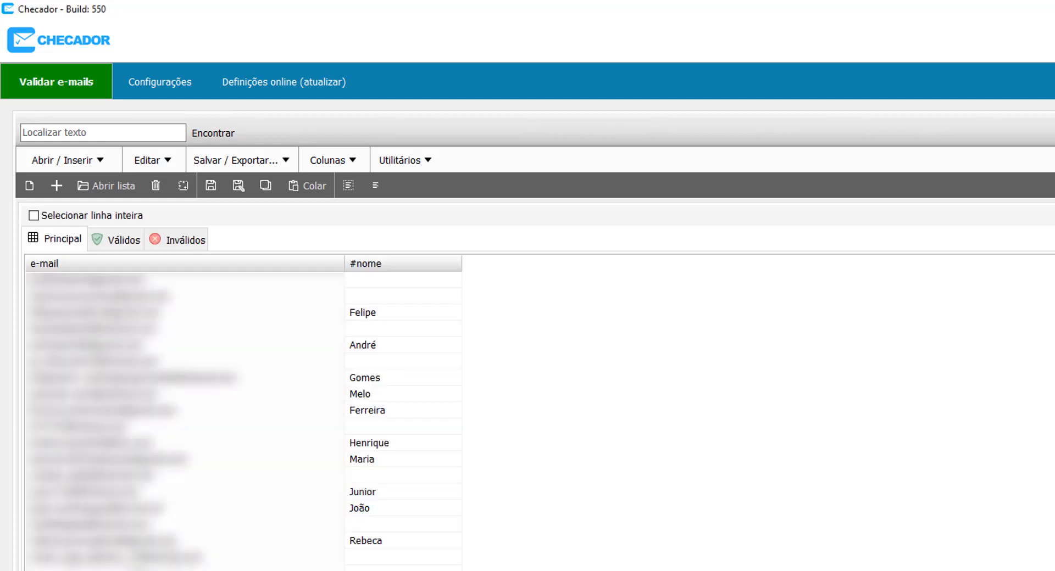
{"action": "left_click", "coordinate": [151, 524]}
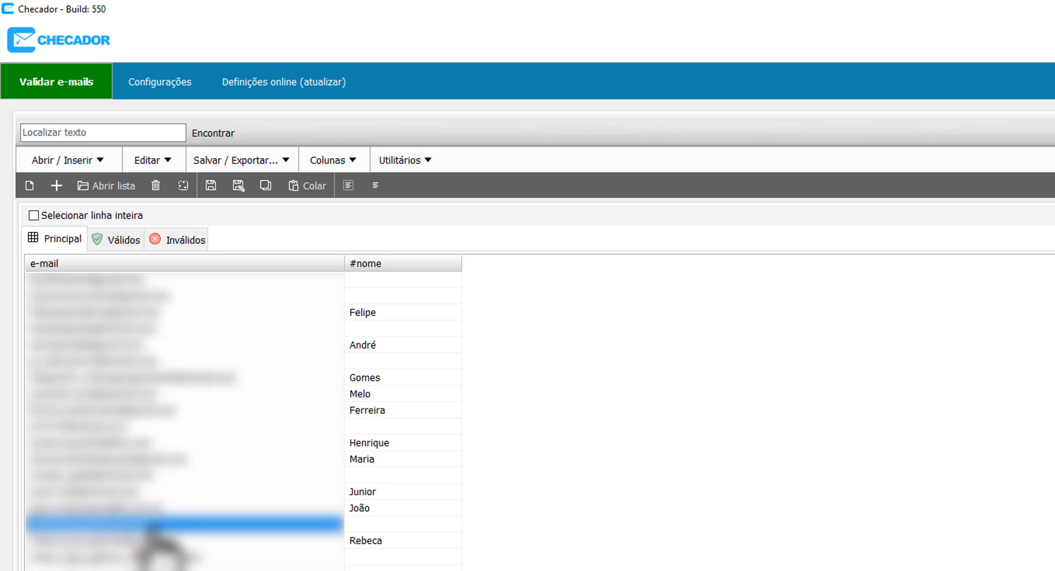
Step: Use the export utilities to exclude lines with an empty #nome value, and close the export window without saving
{"action": "left_click", "coordinate": [230, 160]}
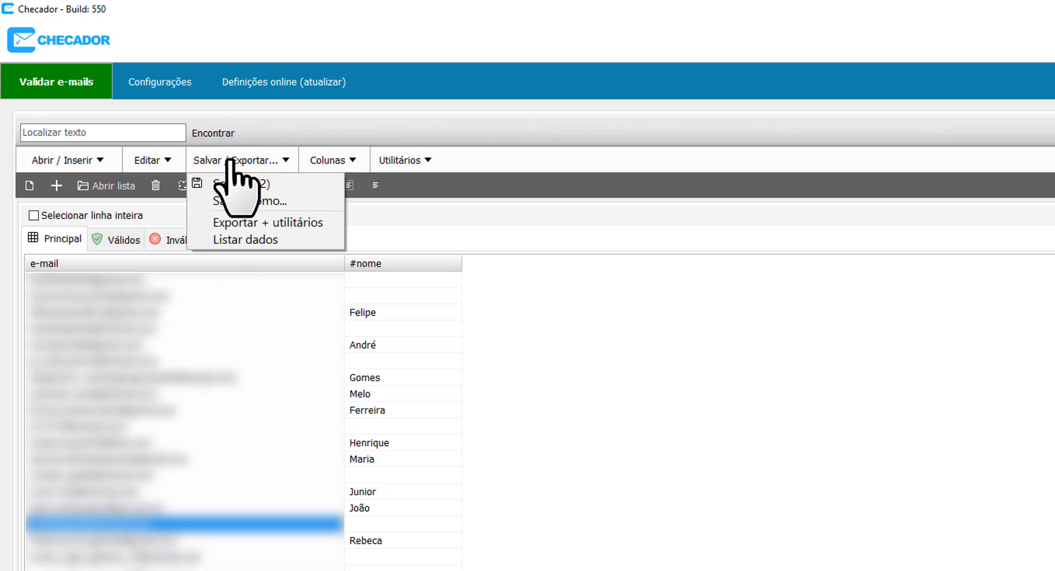
{"action": "left_click", "coordinate": [294, 222]}
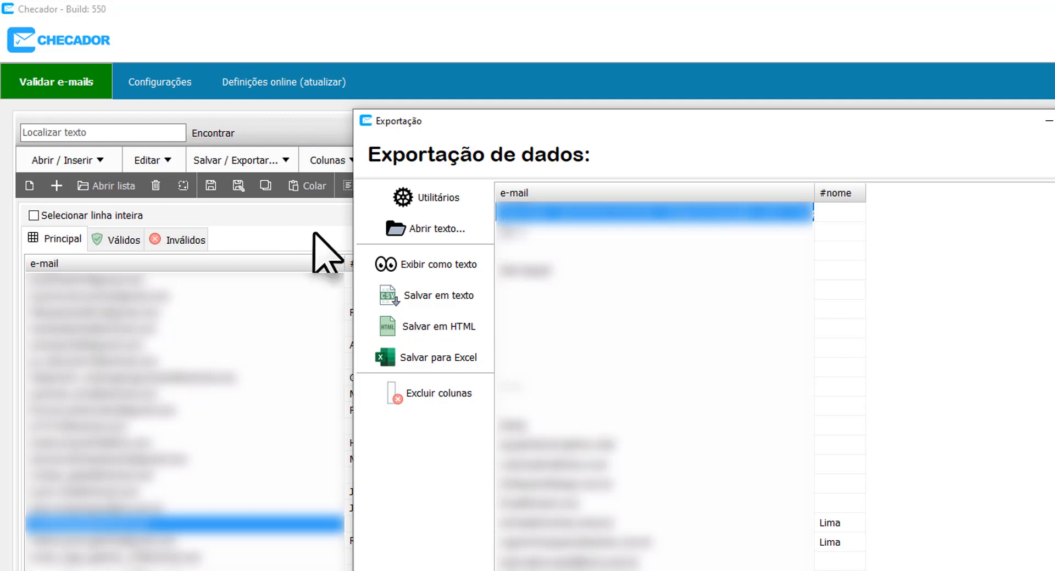
{"action": "left_click", "coordinate": [452, 199]}
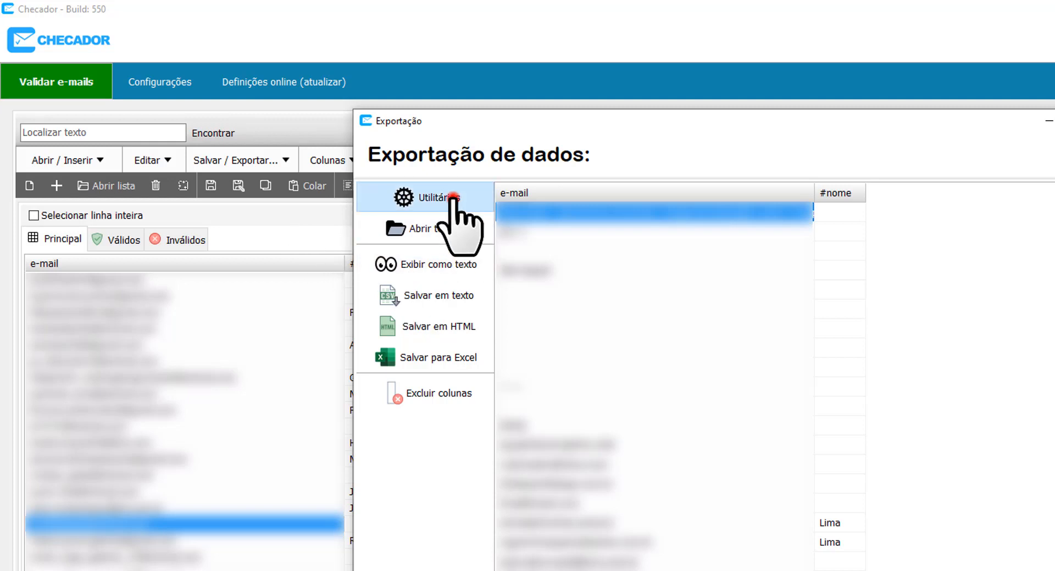
{"action": "left_click", "coordinate": [551, 278]}
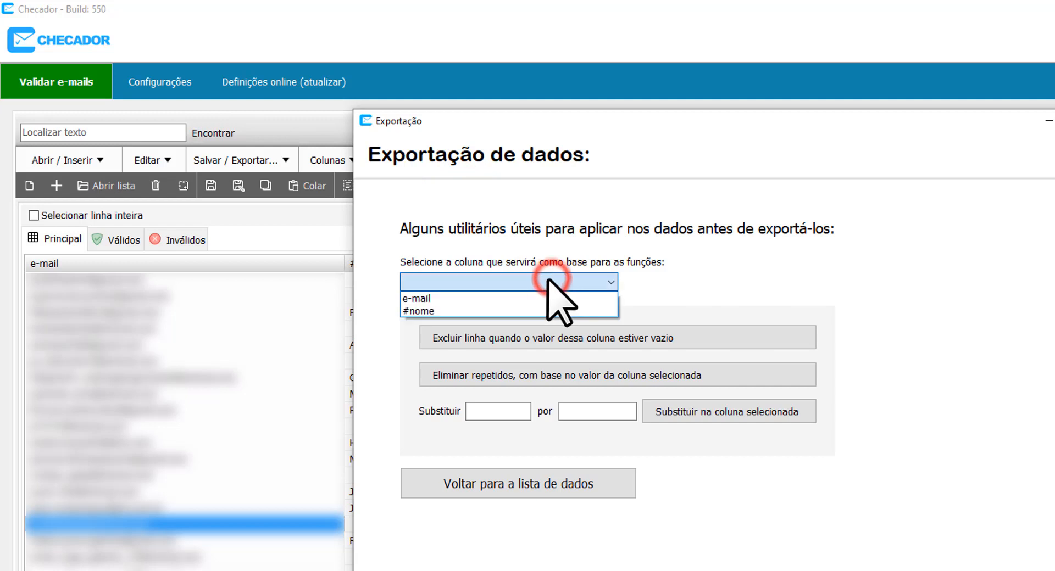
{"action": "left_click", "coordinate": [551, 310]}
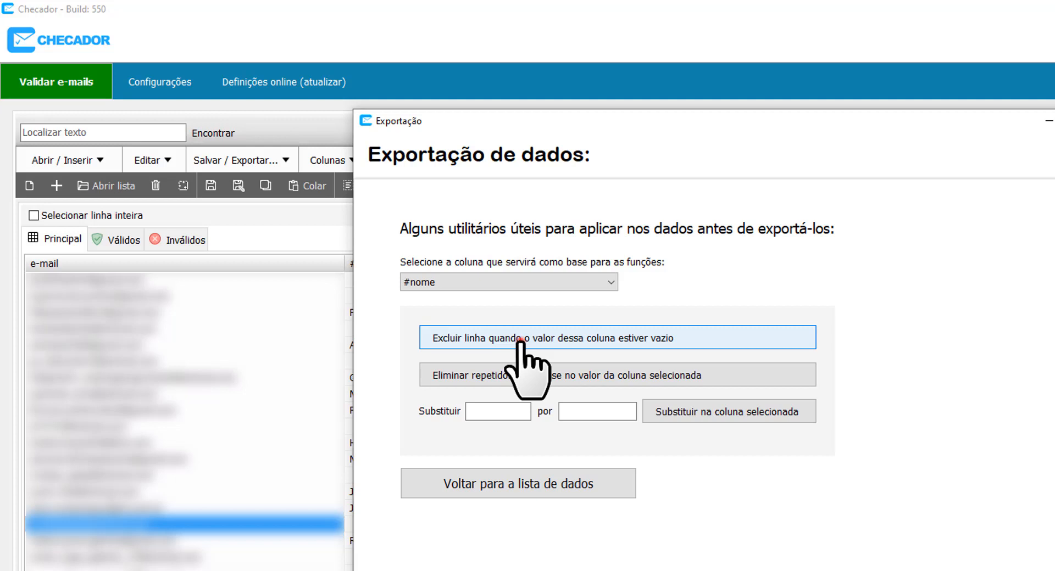
{"action": "left_click", "coordinate": [522, 352]}
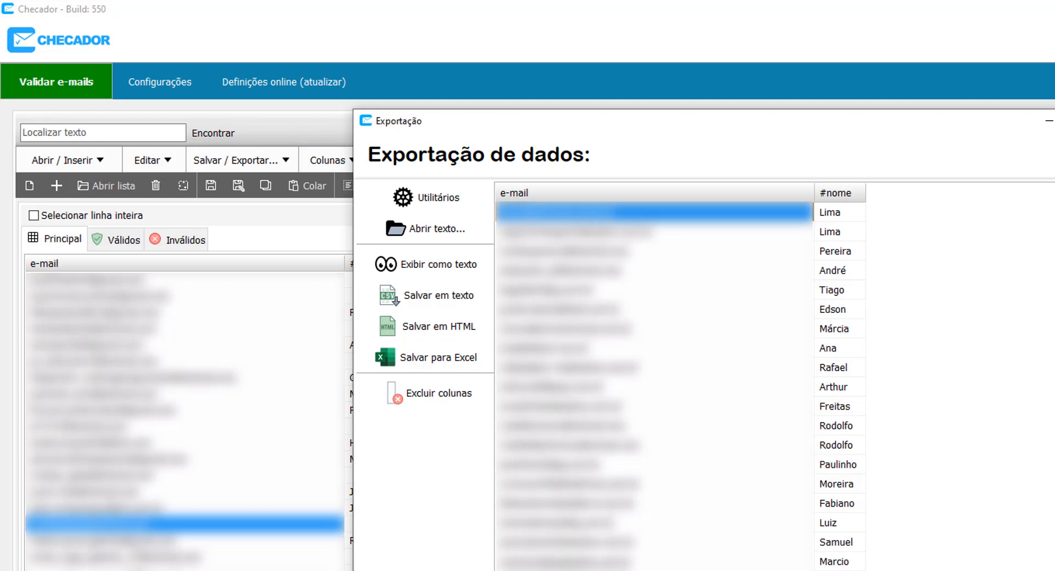
{"action": "key", "text": "alt+F4"}
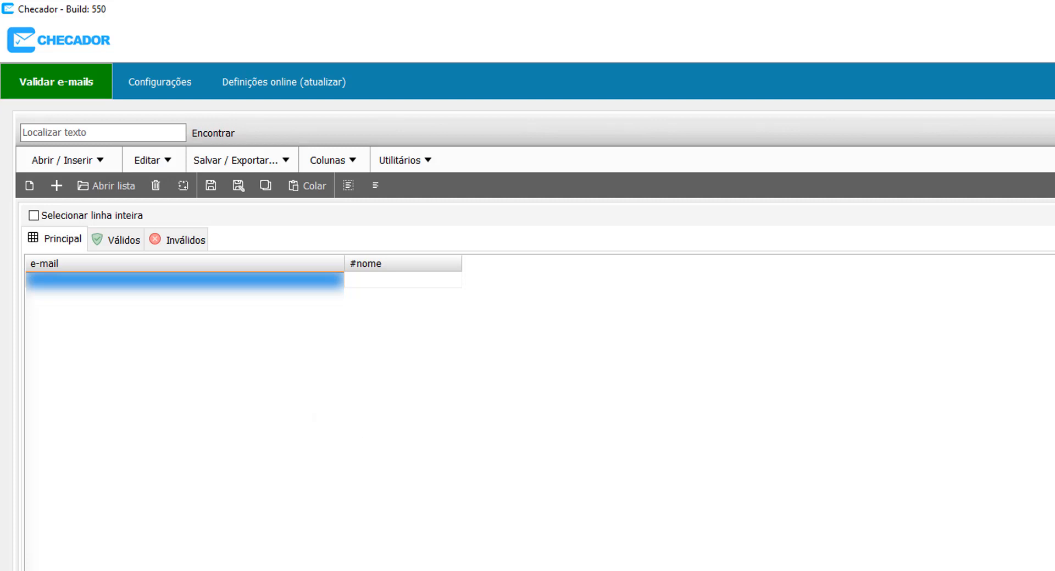
Step: Load Lista A.csv from the teste checador folder into the main list and look over the available utilities
{"action": "key", "text": "alt+Tab"}
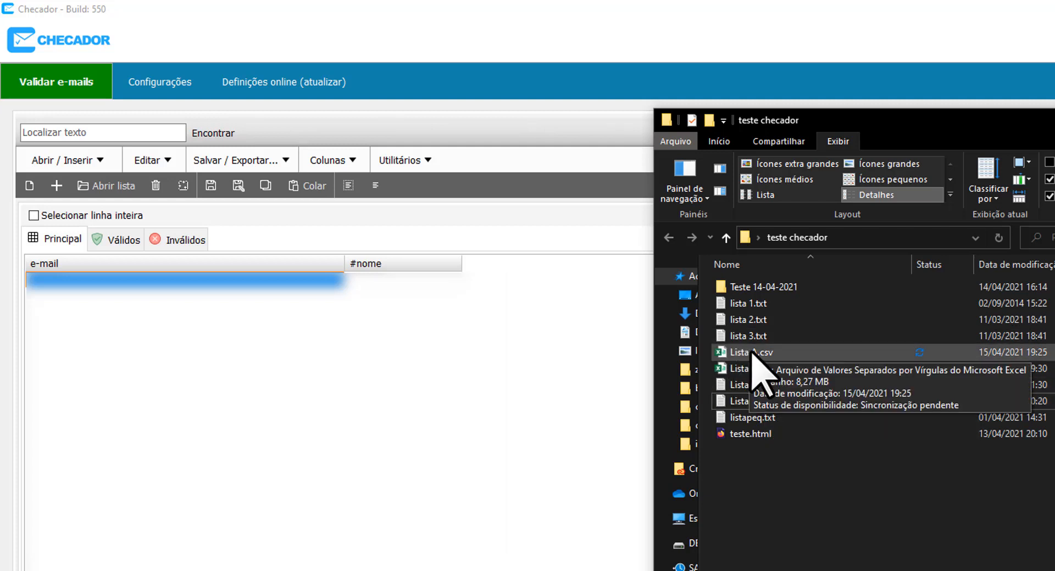
{"action": "left_click_drag", "start_coordinate": [752, 355], "coordinate": [299, 387]}
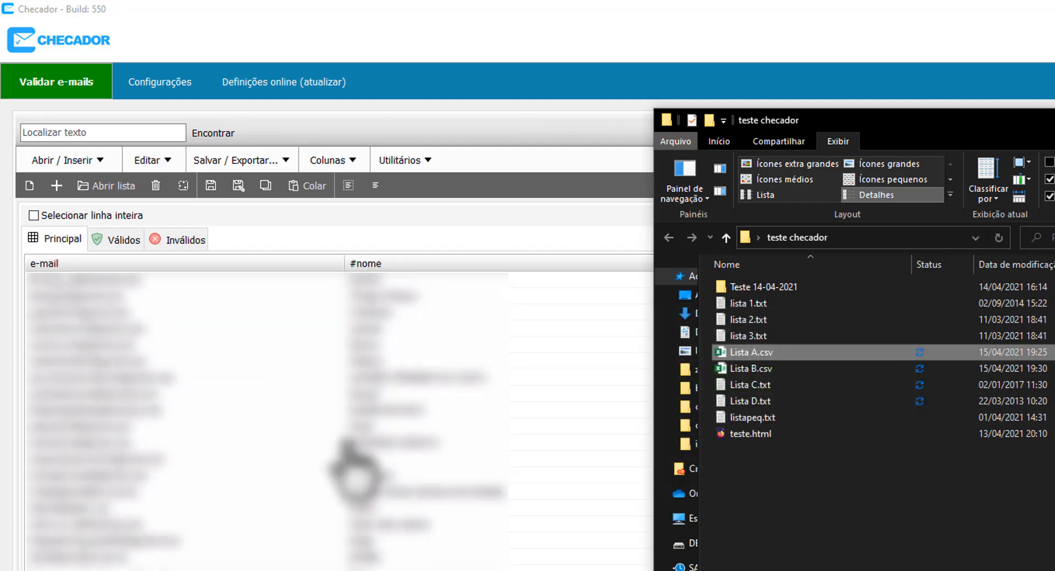
{"action": "left_click", "coordinate": [682, 10]}
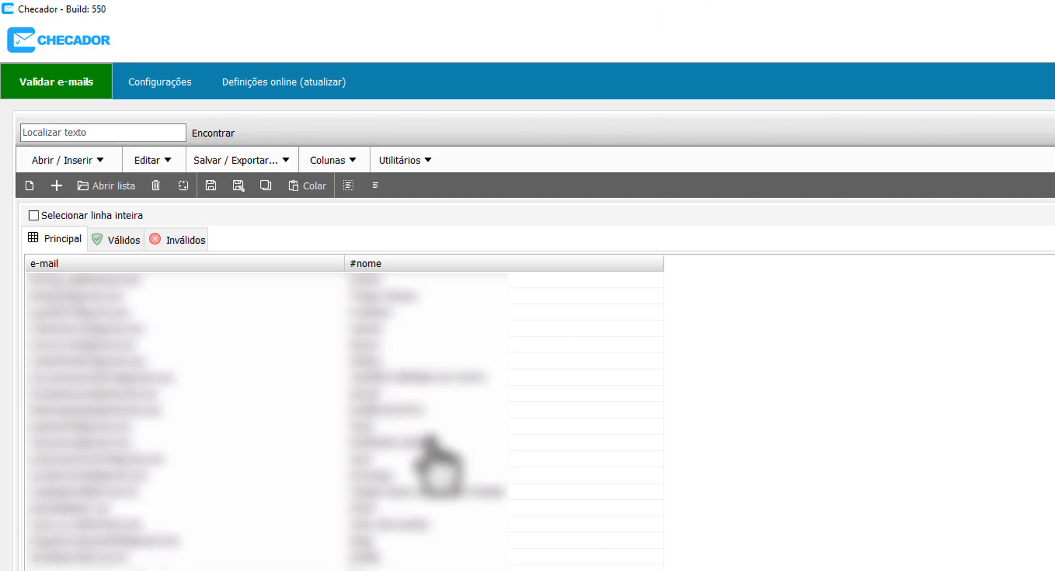
{"action": "left_click", "coordinate": [410, 157]}
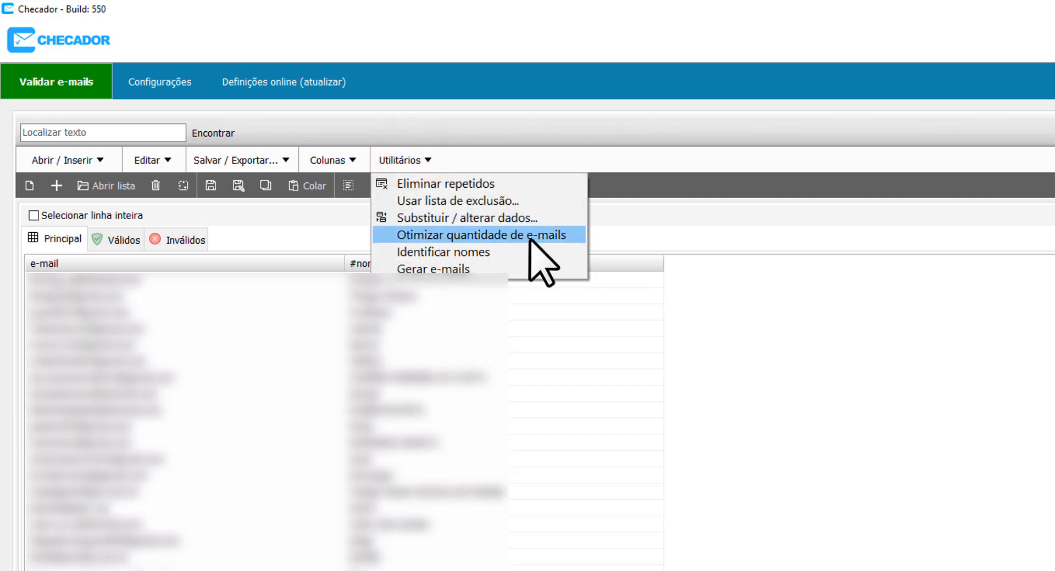
{"action": "key", "text": "Escape"}
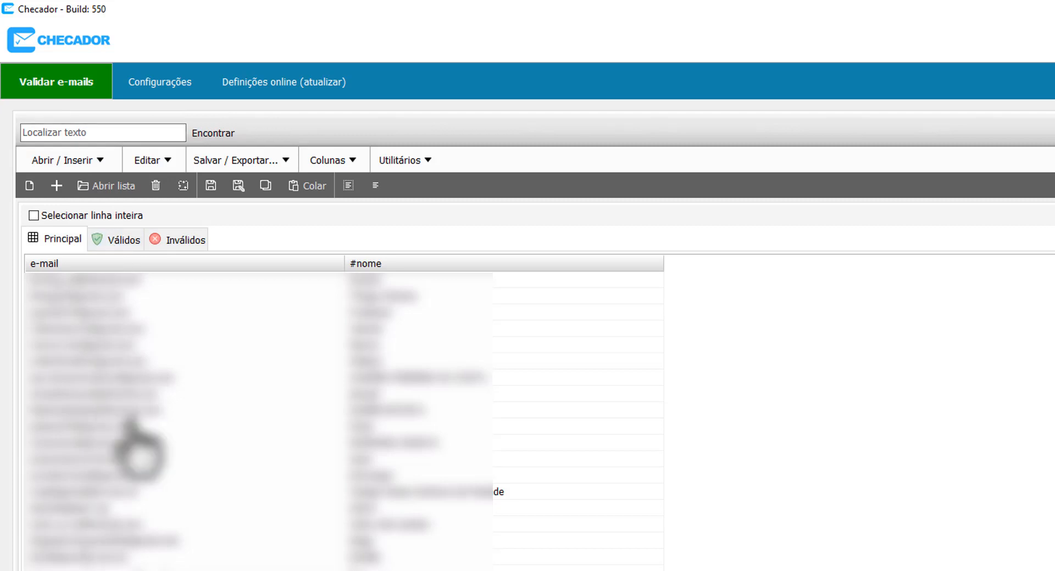
Step: Validate the loaded list with all validation options enabled except E-mails inexistentes / indisponíveis
{"action": "left_click", "coordinate": [39, 81]}
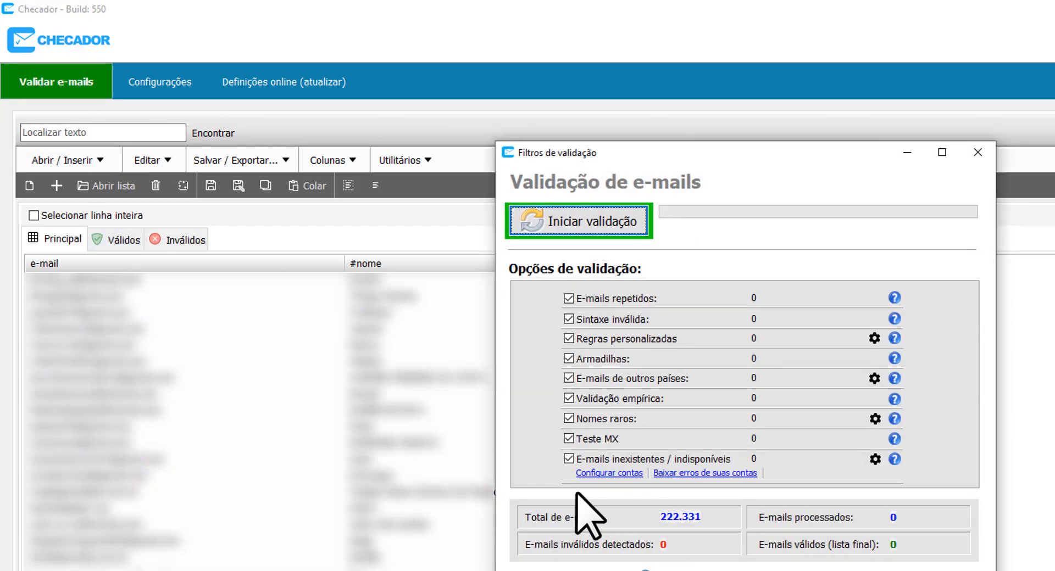
{"action": "left_click", "coordinate": [569, 459]}
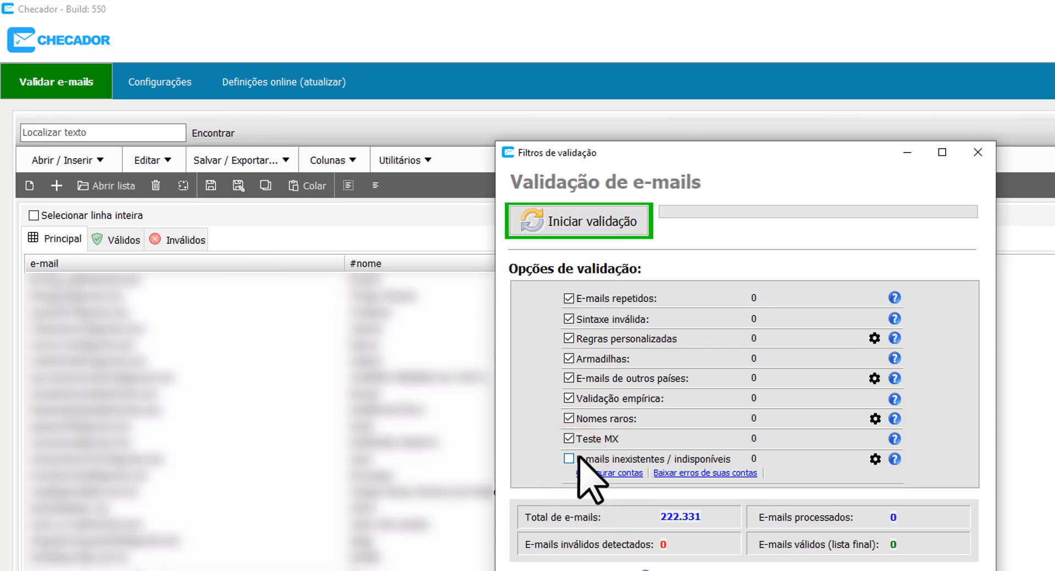
{"action": "left_click", "coordinate": [605, 215]}
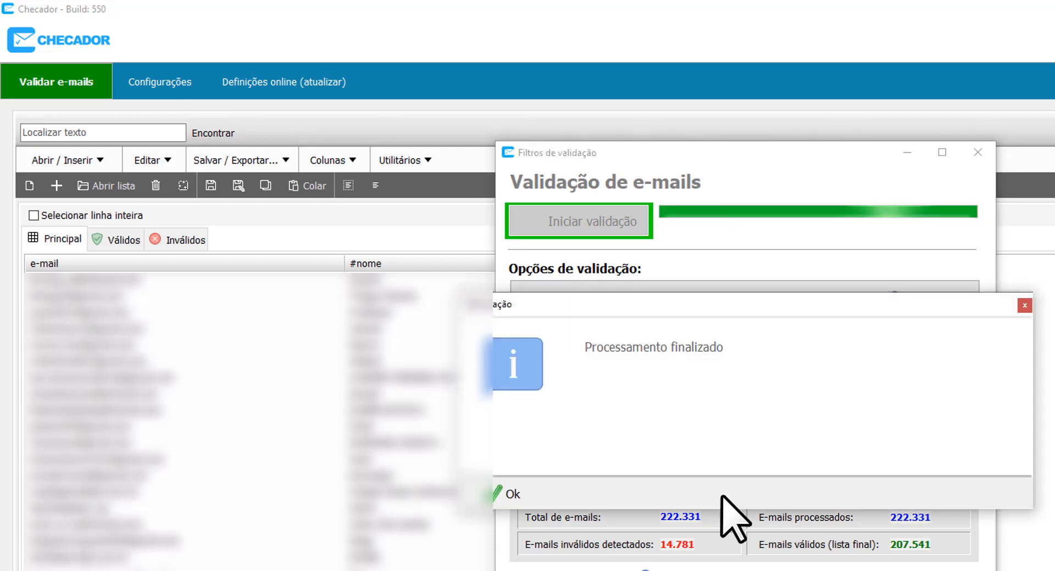
{"action": "left_click", "coordinate": [510, 495]}
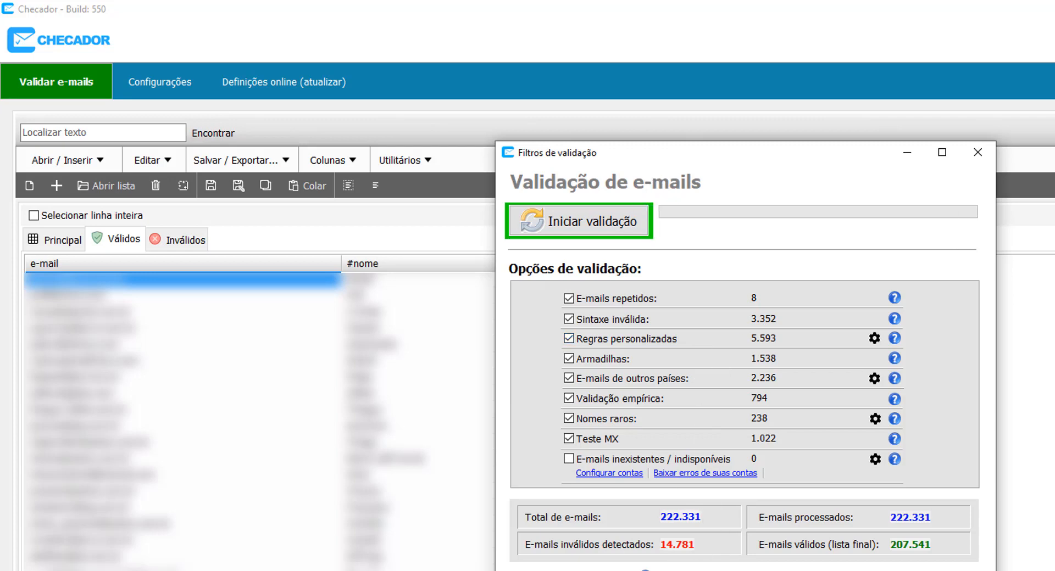
Step: Dismiss the post-validation notice so it is not shown again, and select the third e-mail among the valid ones
{"action": "left_click", "coordinate": [645, 519]}
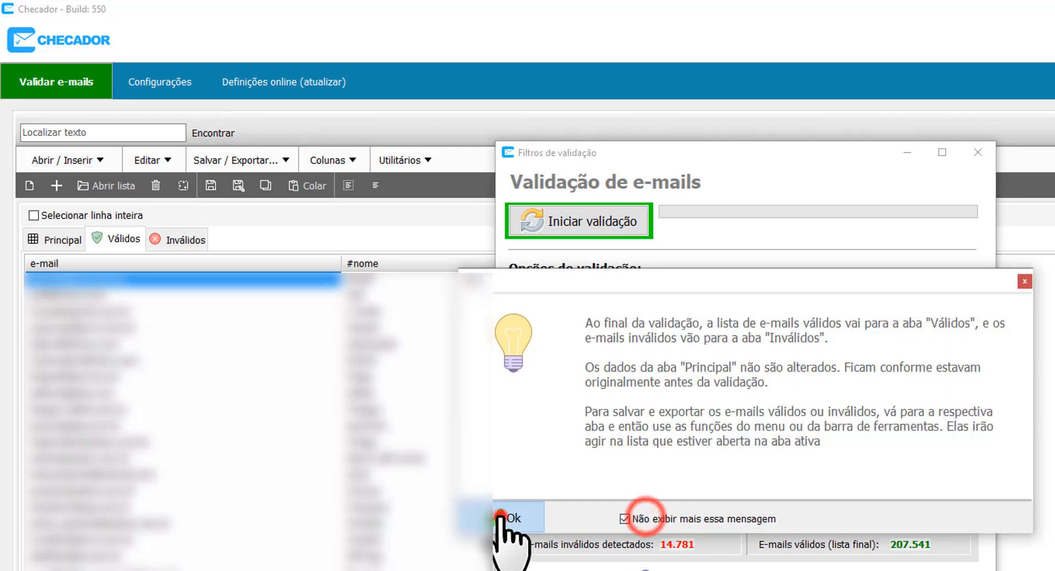
{"action": "left_click", "coordinate": [500, 519]}
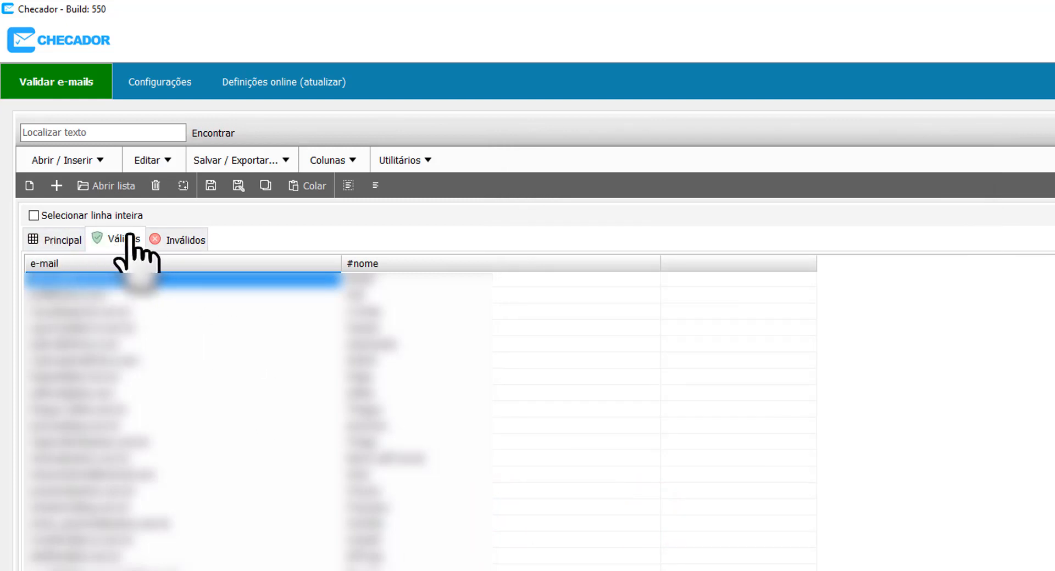
{"action": "left_click", "coordinate": [168, 312]}
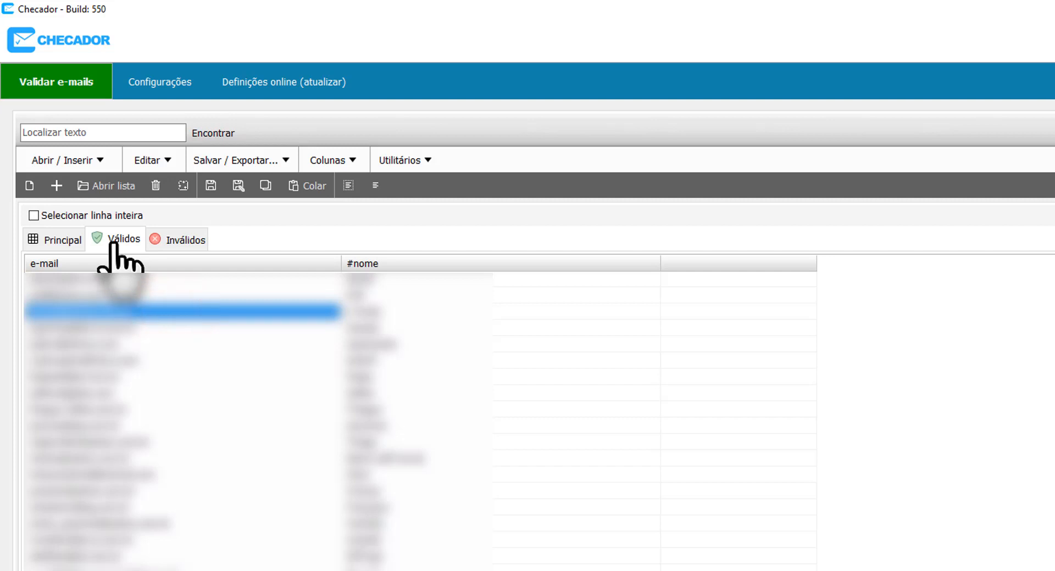
Step: Save the validated list of valid e-mails with the name lista-válida-27-04-21
{"action": "left_click", "coordinate": [58, 241]}
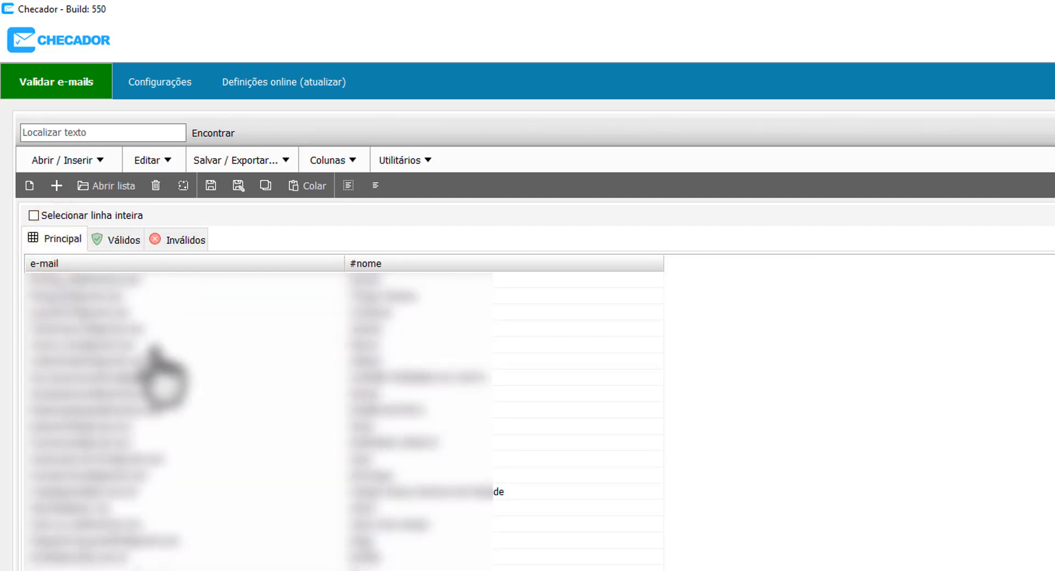
{"action": "left_click", "coordinate": [110, 242]}
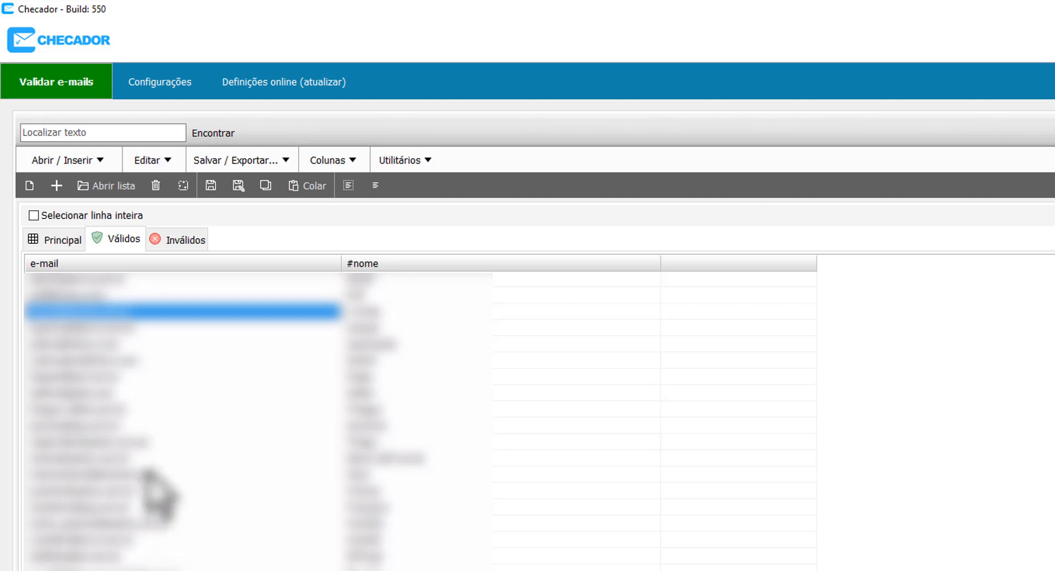
{"action": "left_click", "coordinate": [242, 158]}
{"action": "left_click", "coordinate": [269, 201]}
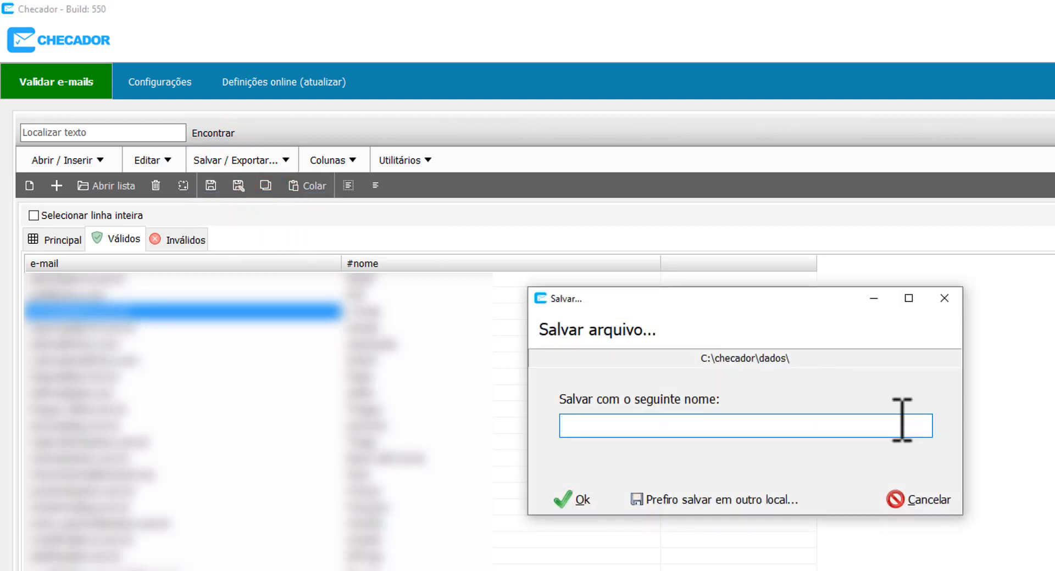
{"action": "type", "text": "lista-válida-"}
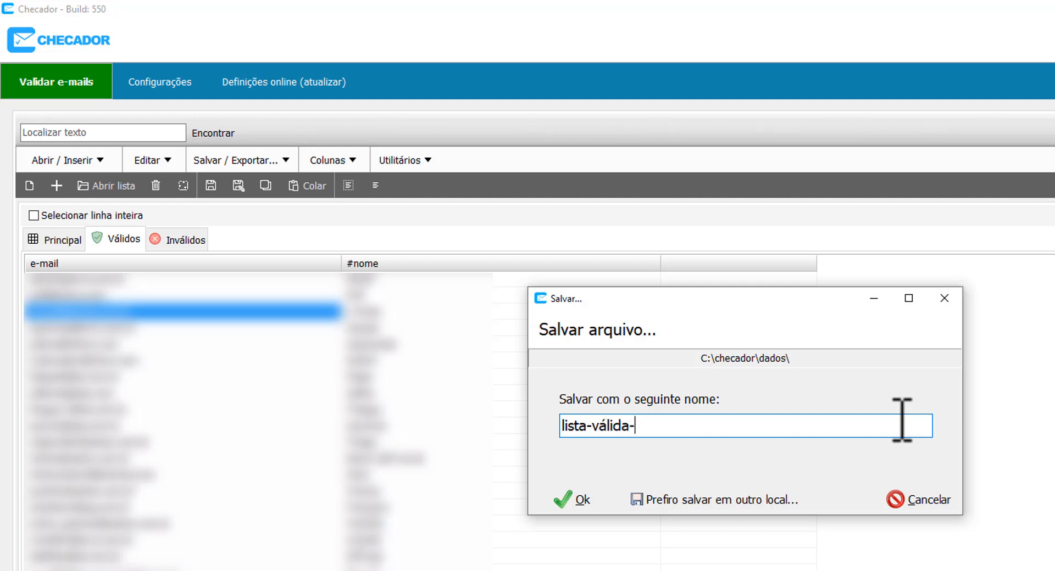
{"action": "type", "text": "27-04-21"}
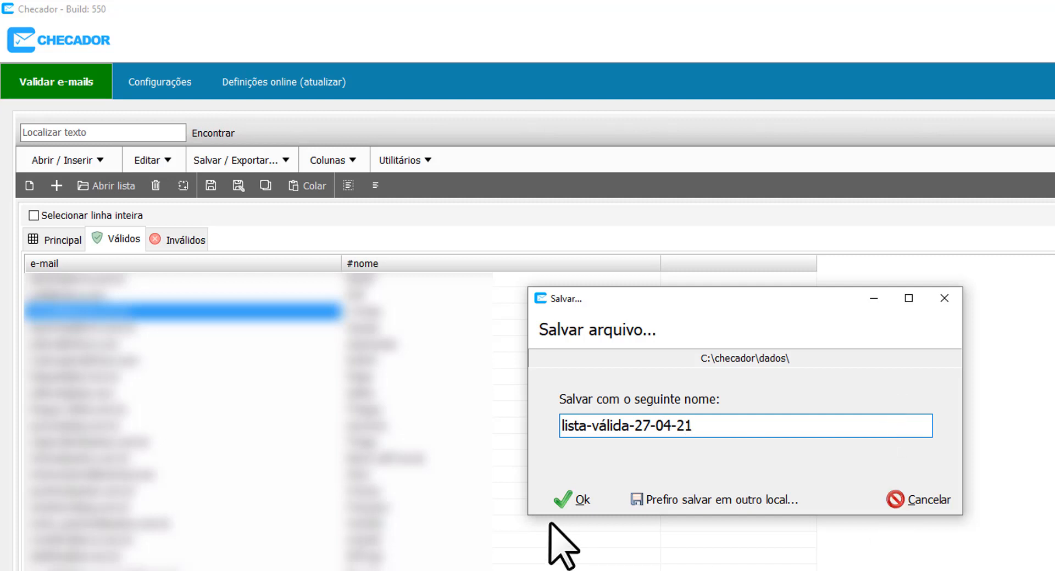
{"action": "left_click", "coordinate": [567, 500]}
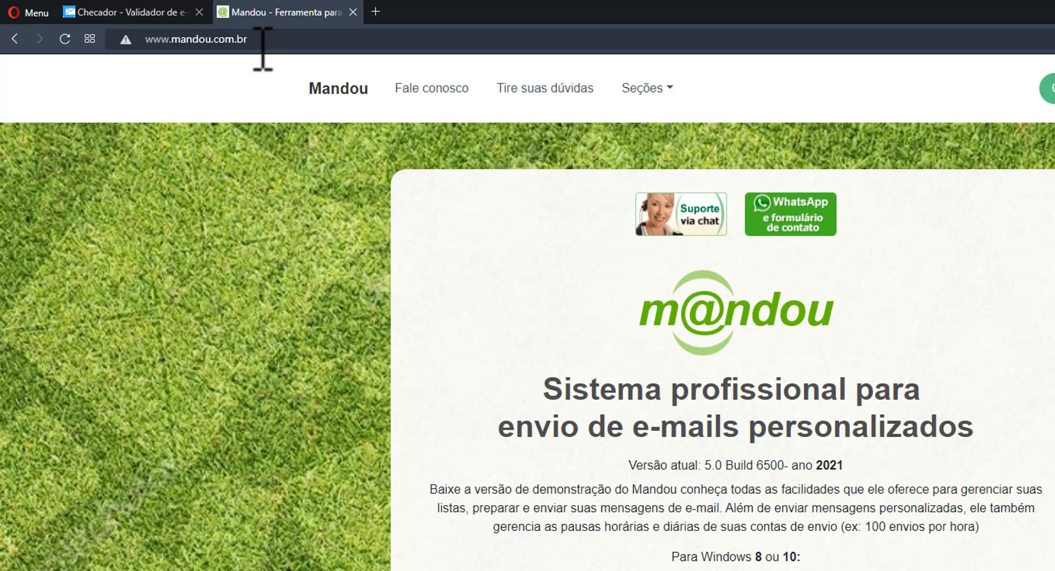
Step: Look over the Mandou website in the browser, including its download section for Mandou v5, and return to the Checador page
{"action": "scroll", "coordinate": [571, 360], "scroll_direction": "down", "scroll_amount": 4}
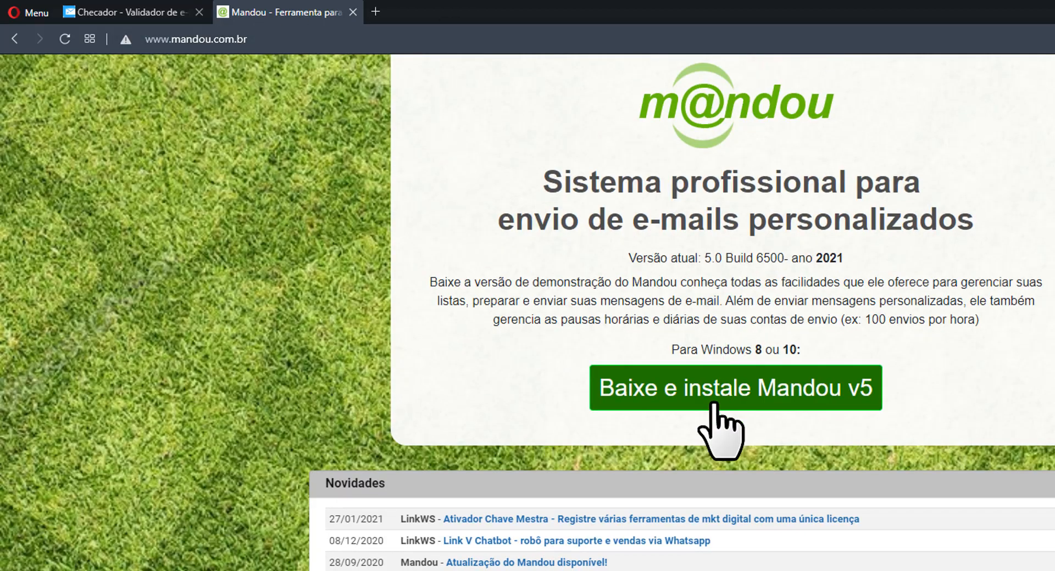
{"action": "left_click", "coordinate": [713, 407]}
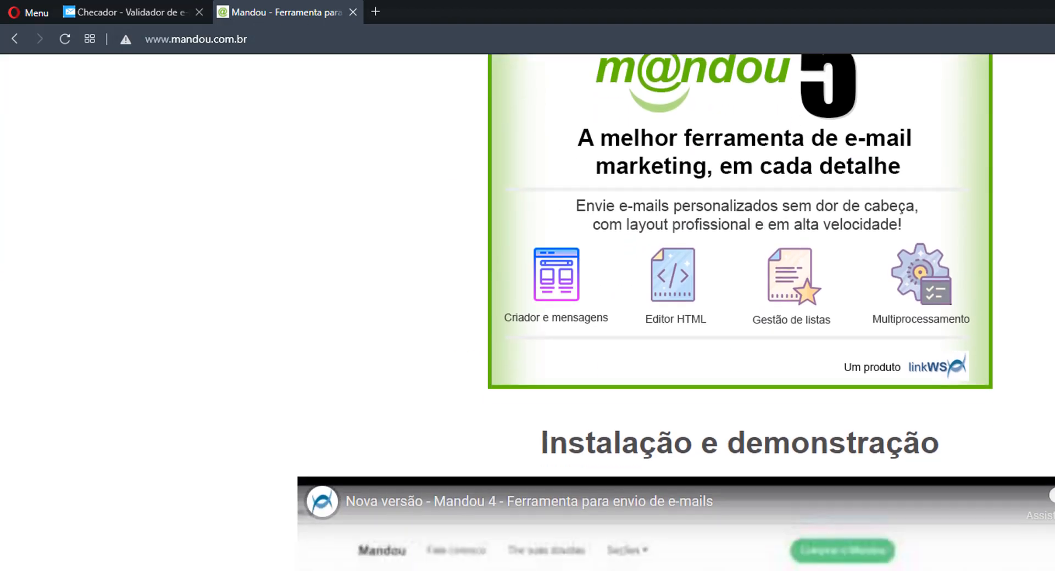
{"action": "scroll", "coordinate": [1017, 299], "scroll_direction": "up", "scroll_amount": 2}
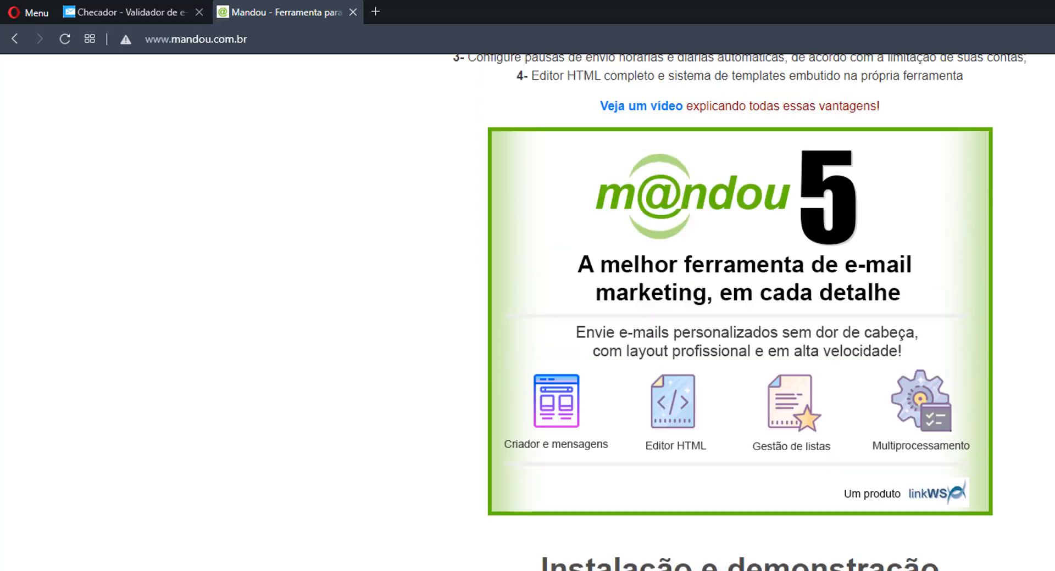
{"action": "scroll", "coordinate": [1011, 352], "scroll_direction": "up", "scroll_amount": 20}
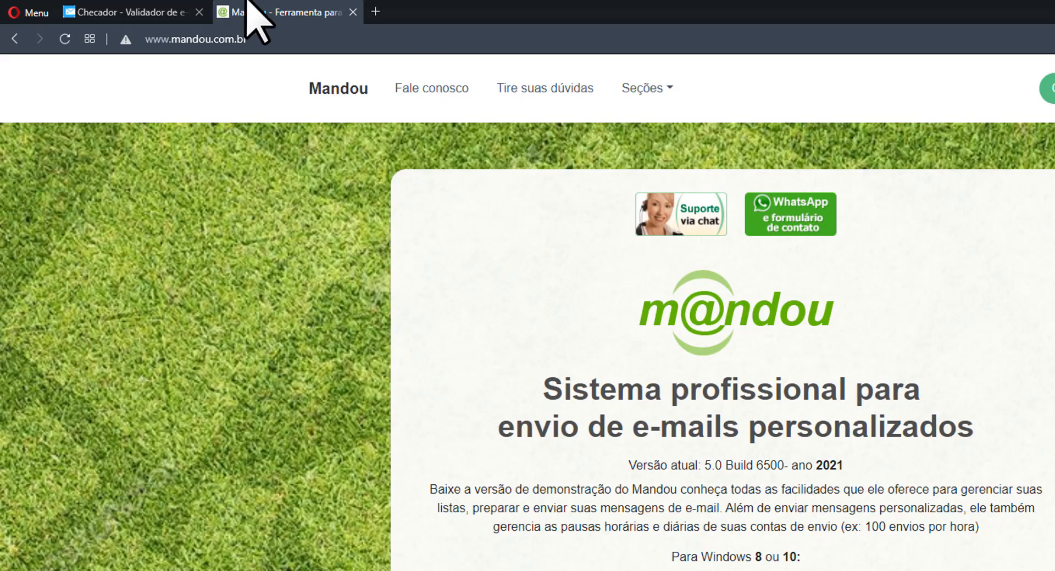
{"action": "left_click", "coordinate": [109, 12]}
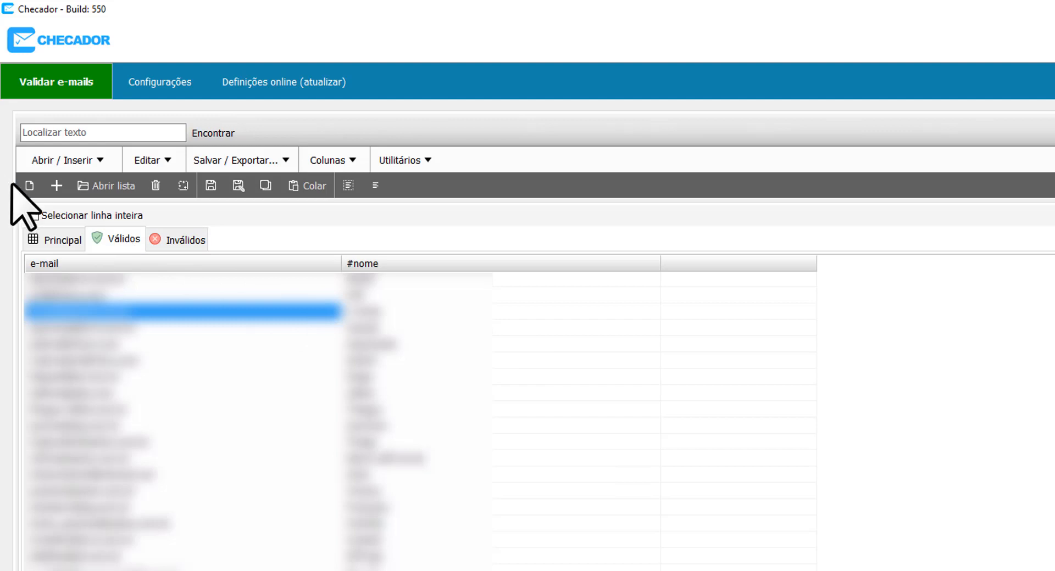
Step: In Checador, clear all the lists and go to the general settings
{"action": "left_click", "coordinate": [30, 186]}
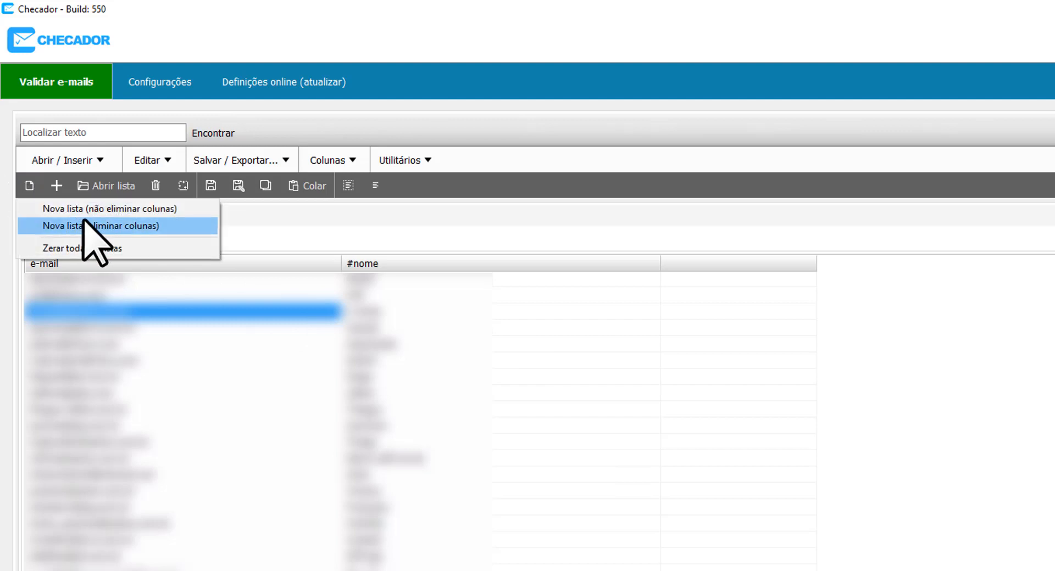
{"action": "left_click", "coordinate": [121, 249]}
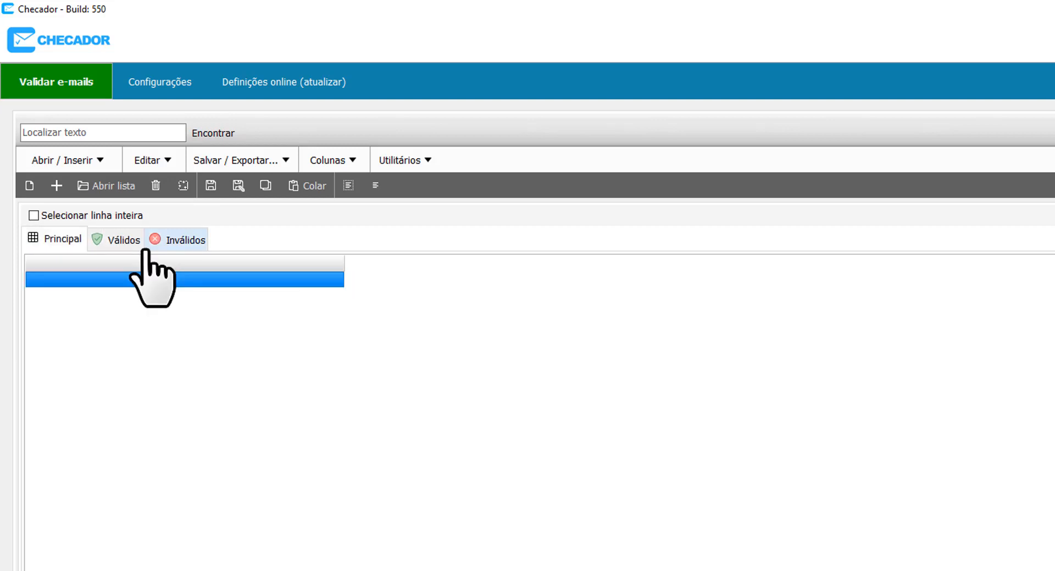
{"action": "left_click", "coordinate": [158, 89]}
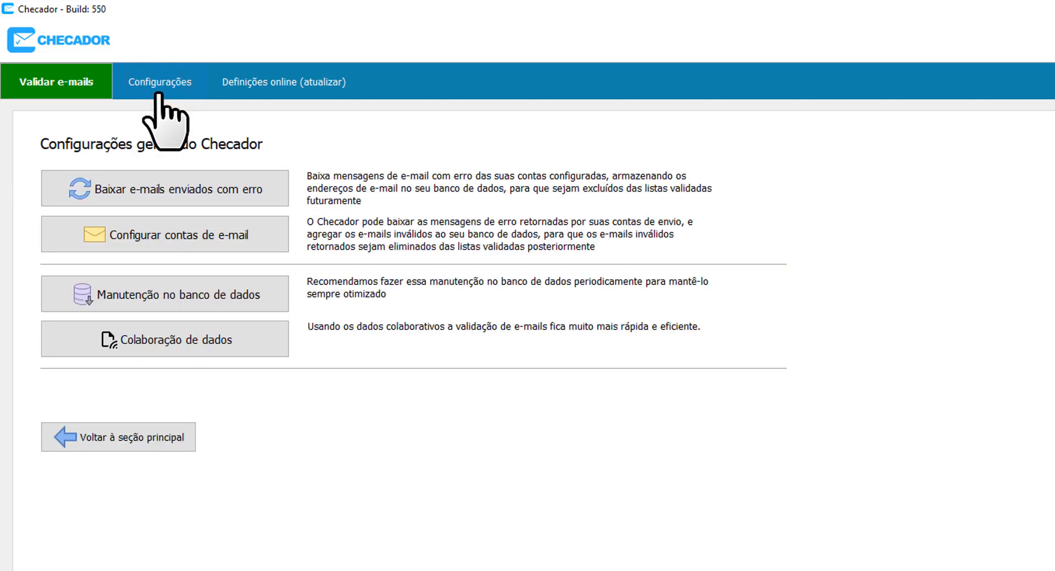
Step: Add a new e-mail account with its address and account password, and proceed past the provider notice to its advanced settings
{"action": "left_click", "coordinate": [219, 233]}
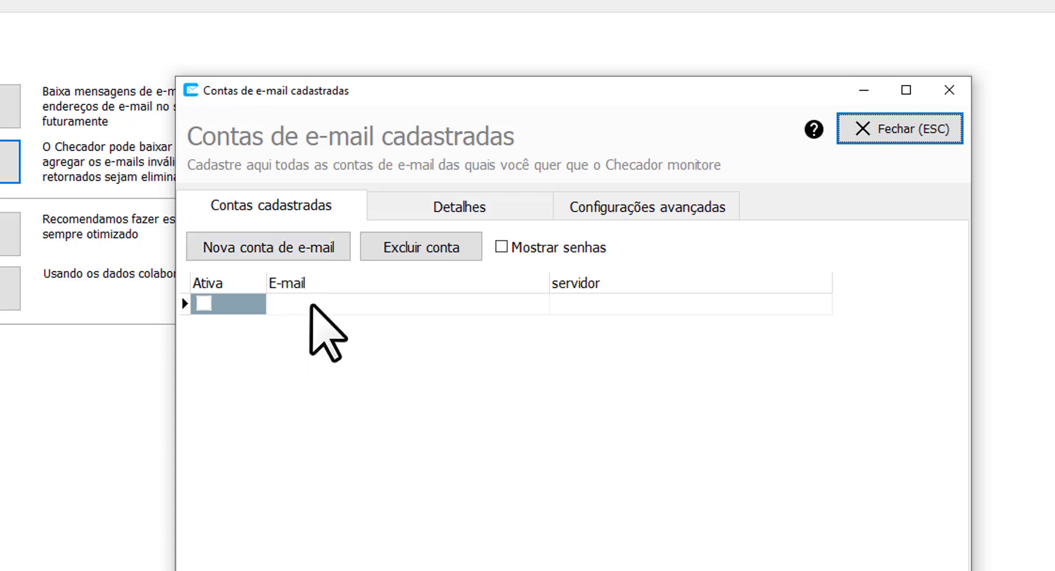
{"action": "left_click", "coordinate": [266, 250]}
{"action": "type", "text": "•••••••••"}
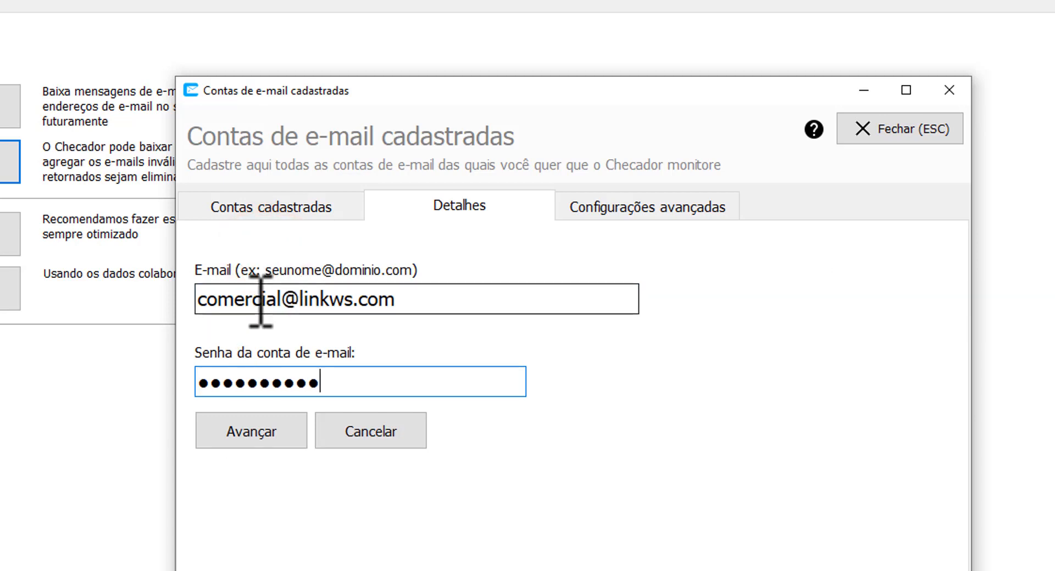
{"action": "left_click_drag", "start_coordinate": [395, 299], "coordinate": [89, 306]}
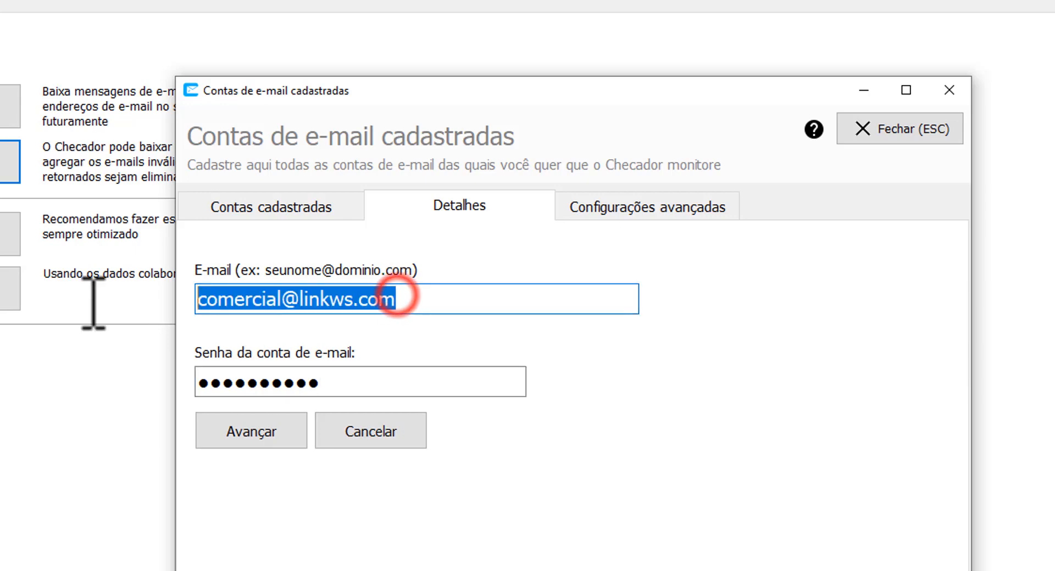
{"action": "key", "text": "Tab"}
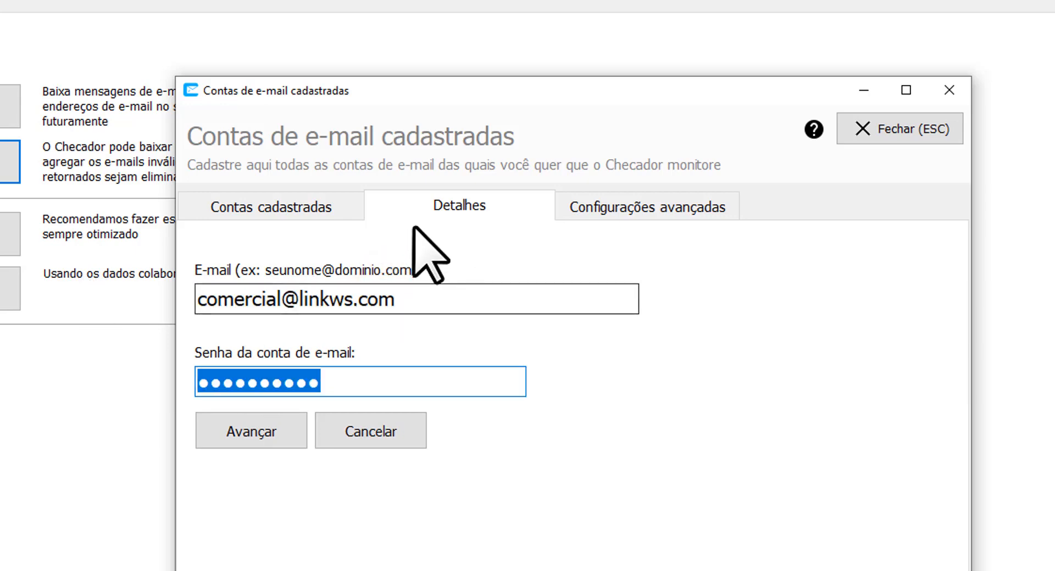
{"action": "left_click", "coordinate": [259, 439]}
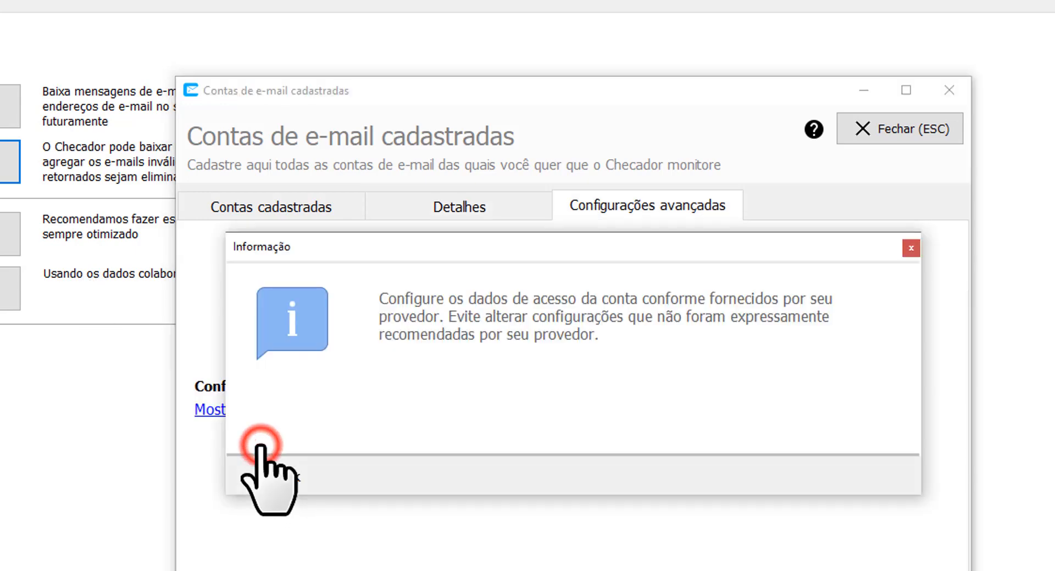
{"action": "left_click", "coordinate": [257, 440]}
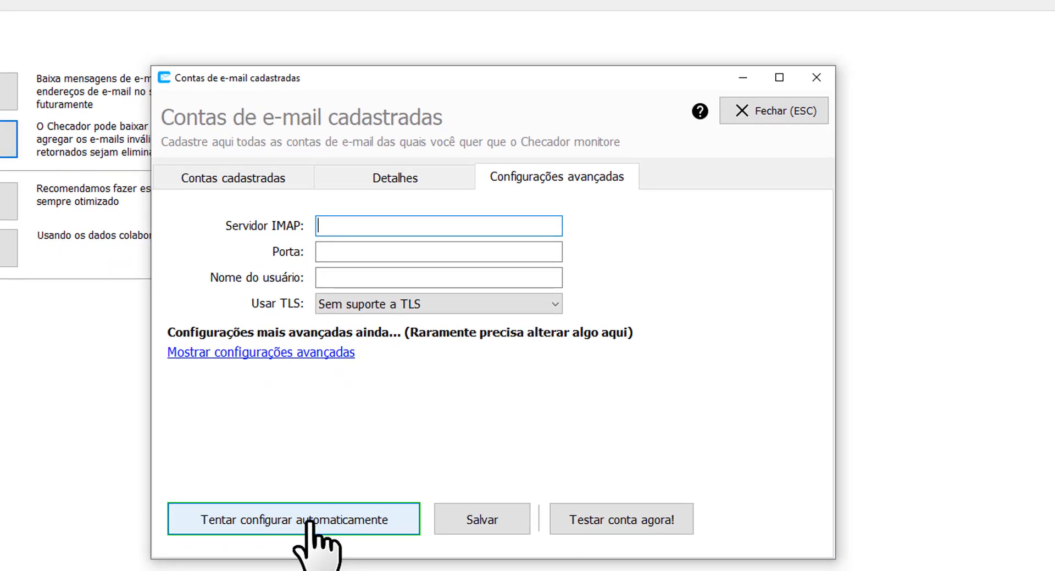
Step: Have the account's IMAP server settings configured automatically and acknowledge the result
{"action": "left_click", "coordinate": [311, 521]}
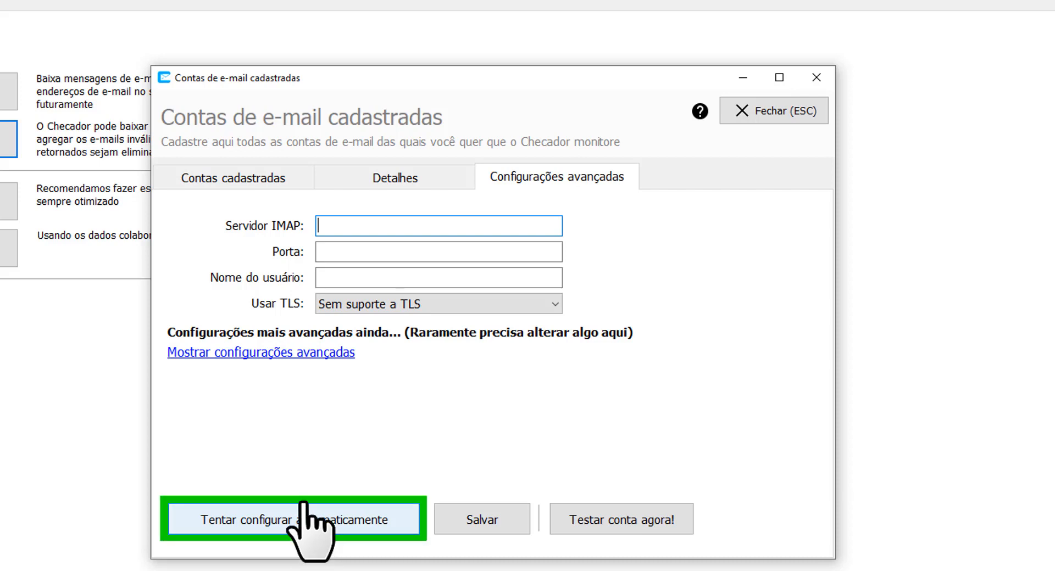
{"action": "left_click", "coordinate": [318, 518]}
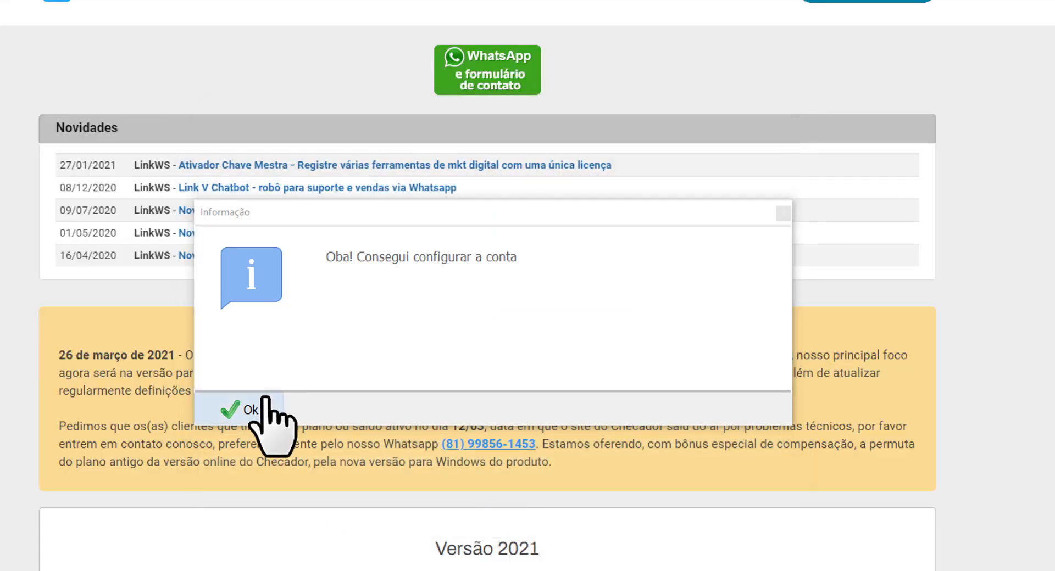
{"action": "left_click", "coordinate": [265, 406]}
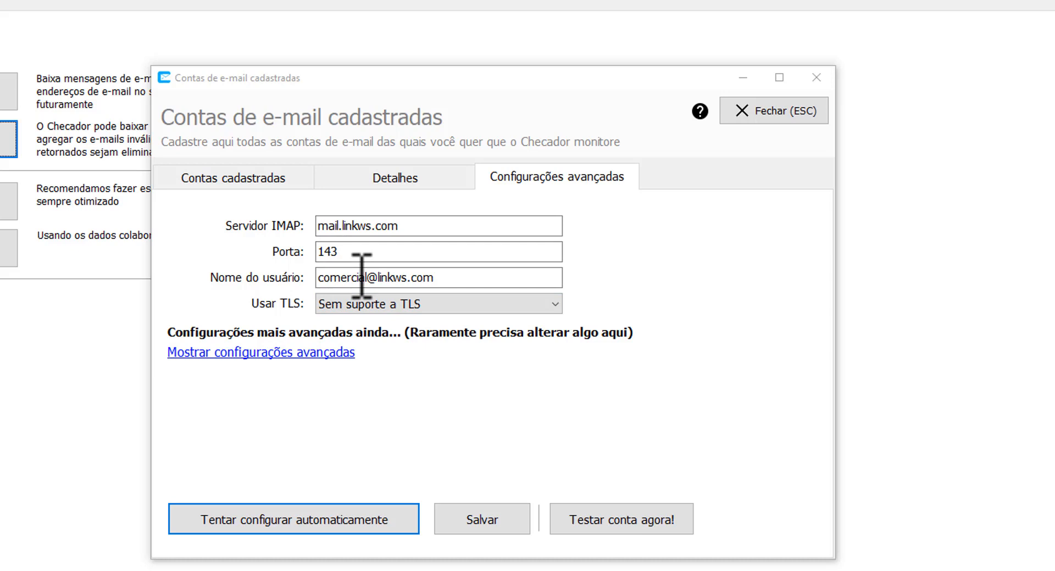
Step: Review the account's TLS choices and the extra authentication, IP version and SSL settings without changing them
{"action": "left_click", "coordinate": [454, 304]}
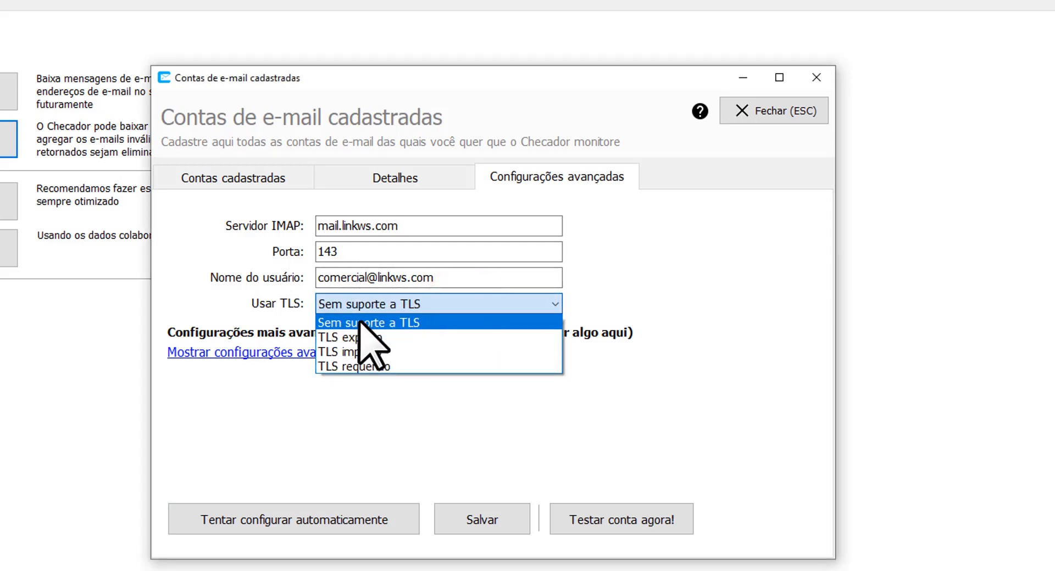
{"action": "left_click", "coordinate": [645, 292]}
{"action": "left_click", "coordinate": [228, 352]}
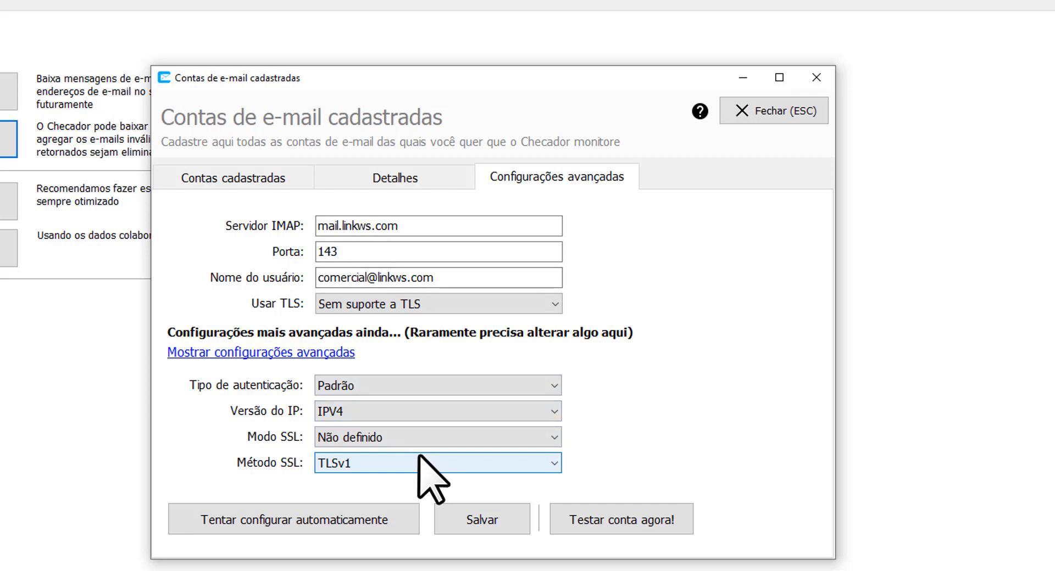
{"action": "left_click", "coordinate": [286, 352]}
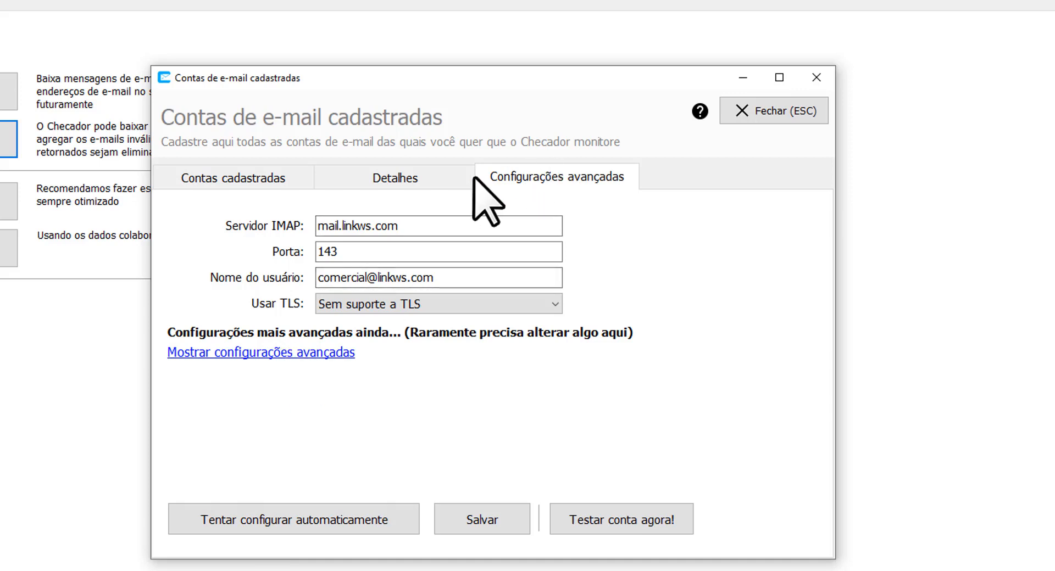
Step: Save the e-mail account and check its entry in the list of registered accounts
{"action": "left_click", "coordinate": [499, 519]}
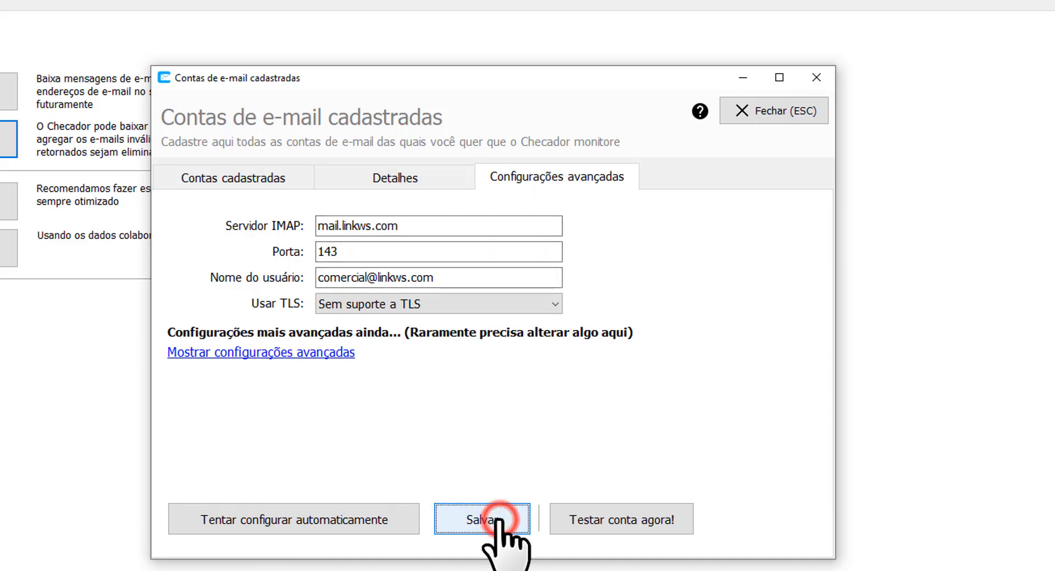
{"action": "left_click", "coordinate": [775, 114]}
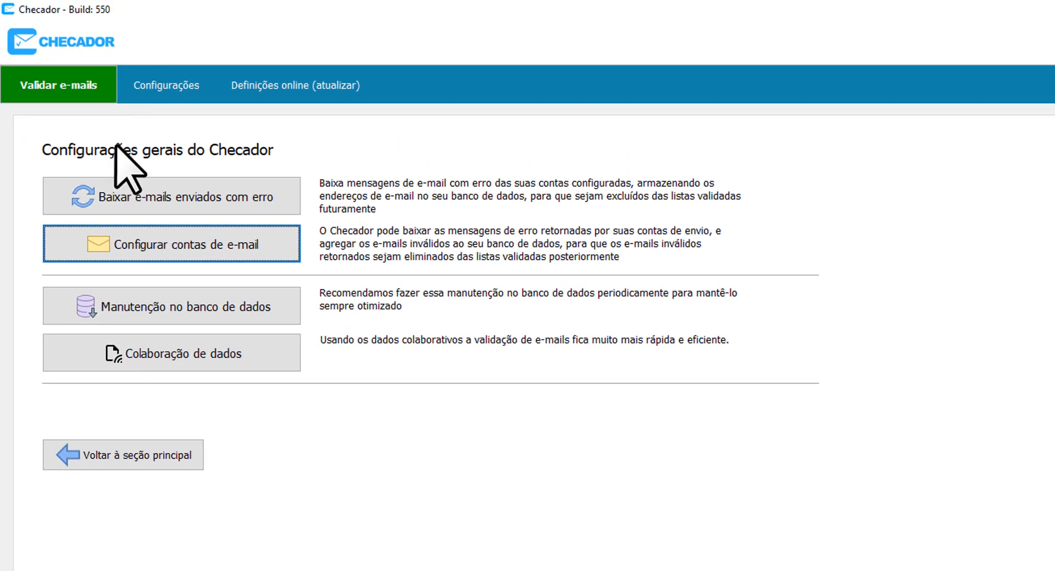
{"action": "left_click", "coordinate": [134, 230]}
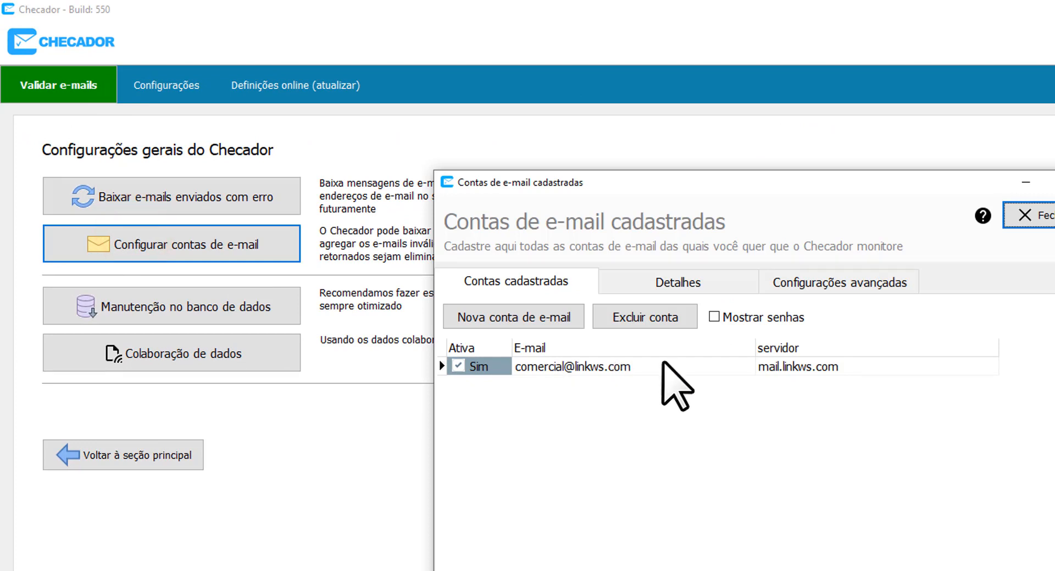
{"action": "key", "text": "Escape"}
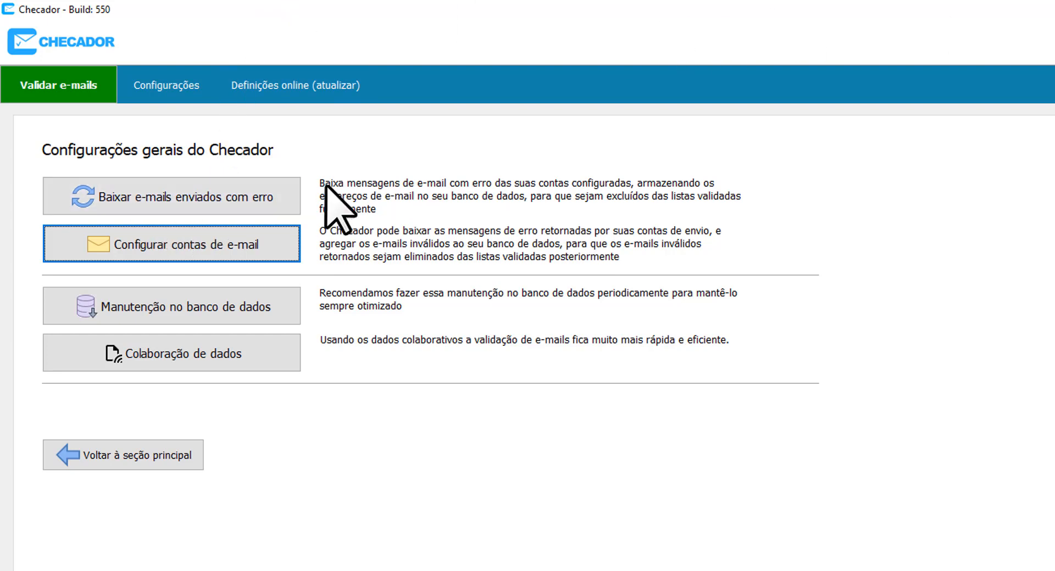
Step: Open the check for returned e-mails from the general settings, setting its tip message not to be shown again
{"action": "left_click", "coordinate": [162, 455]}
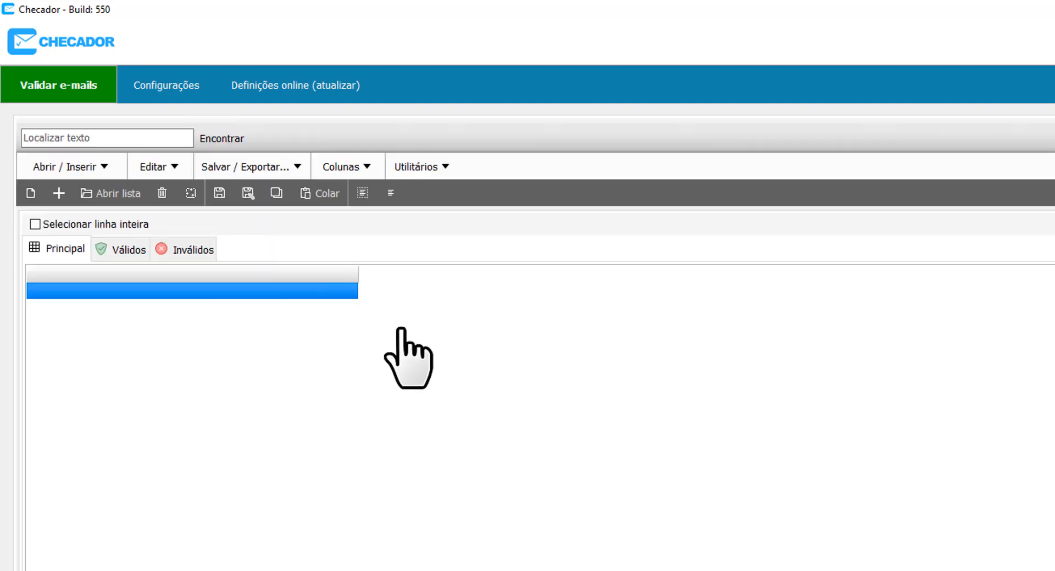
{"action": "left_click", "coordinate": [173, 91]}
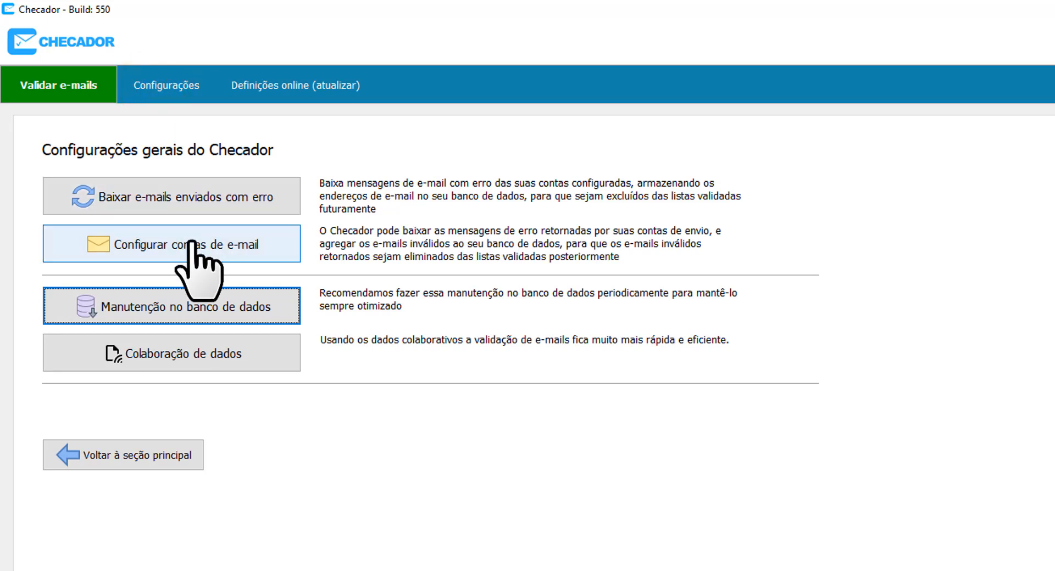
{"action": "left_click", "coordinate": [203, 197]}
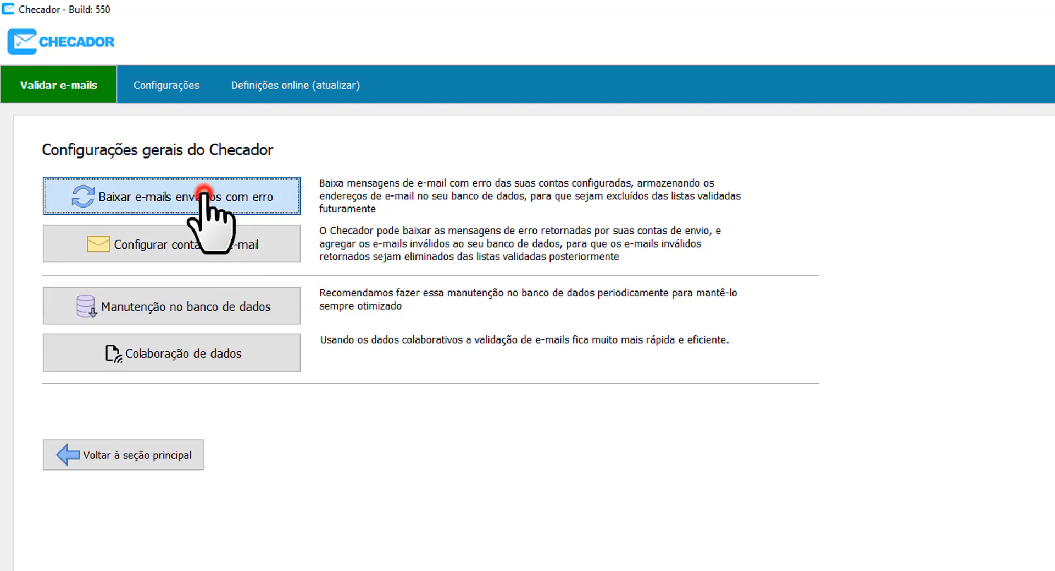
{"action": "left_click", "coordinate": [630, 566]}
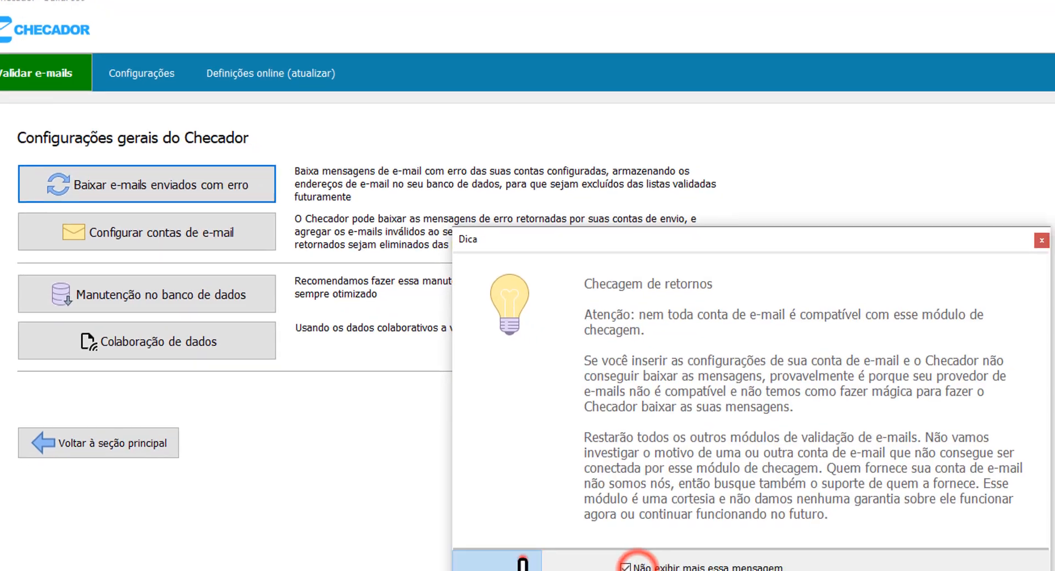
{"action": "left_click", "coordinate": [543, 570]}
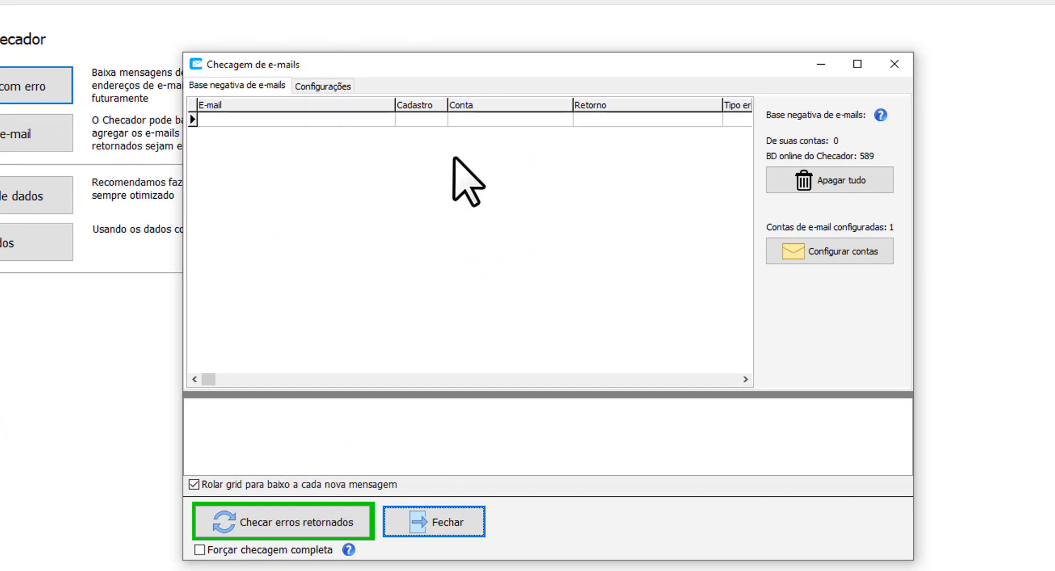
Step: Run the check for returned errors on the configured account and review the check's settings and the negative e-mail base
{"action": "left_click", "coordinate": [328, 86]}
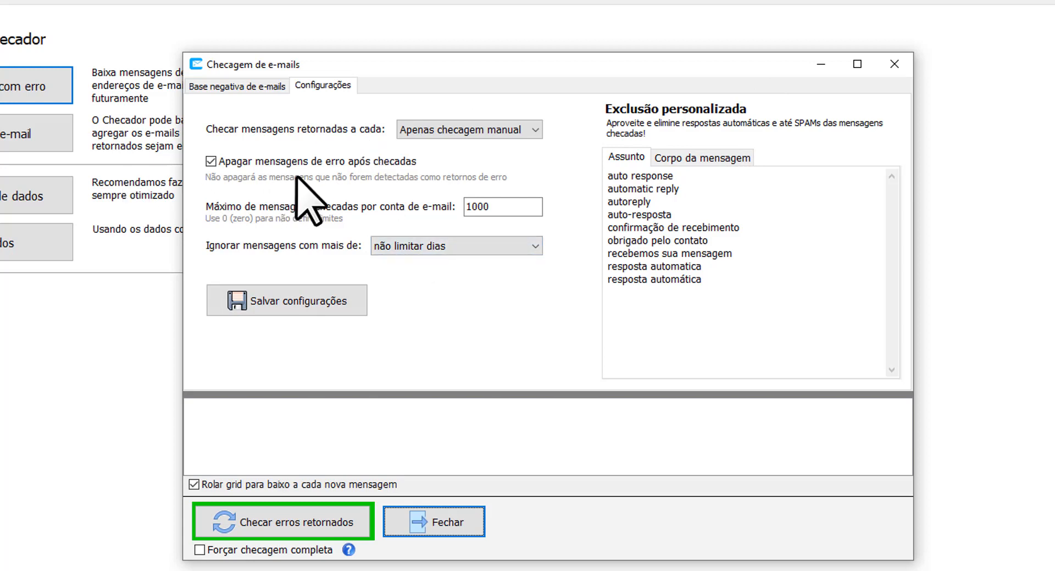
{"action": "left_click", "coordinate": [263, 87]}
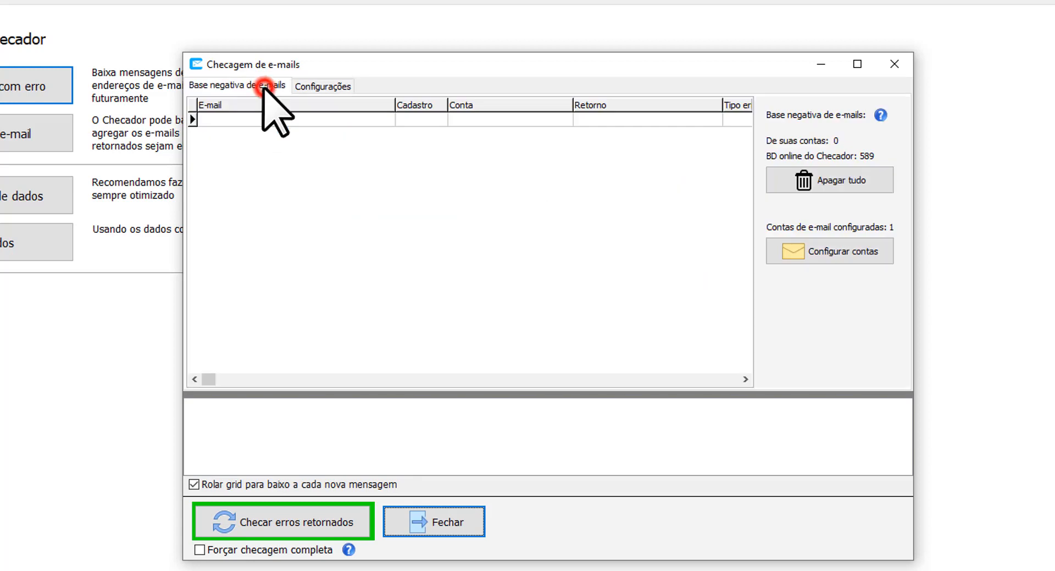
{"action": "left_click", "coordinate": [332, 519]}
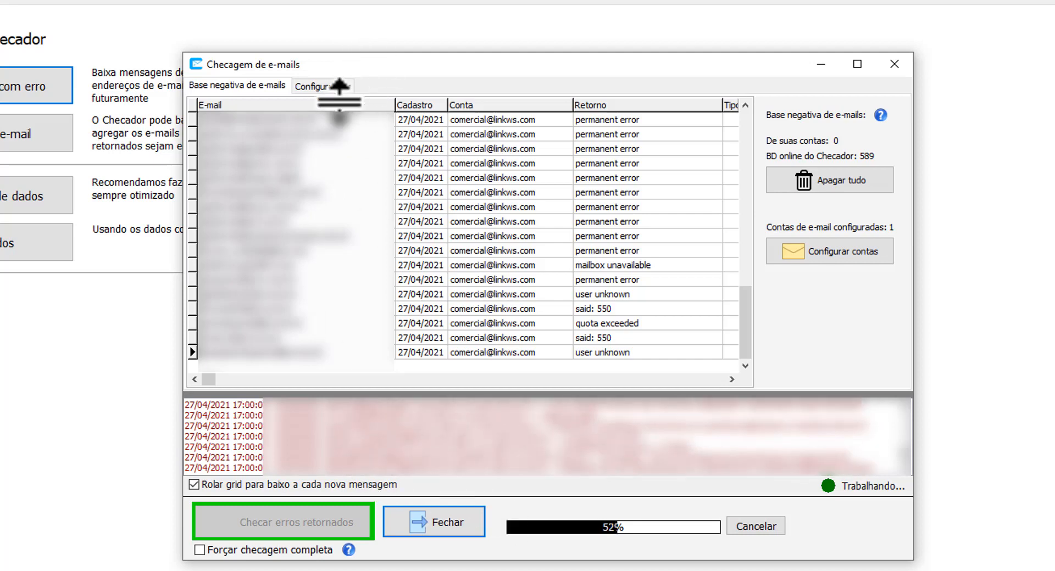
{"action": "left_click", "coordinate": [322, 87]}
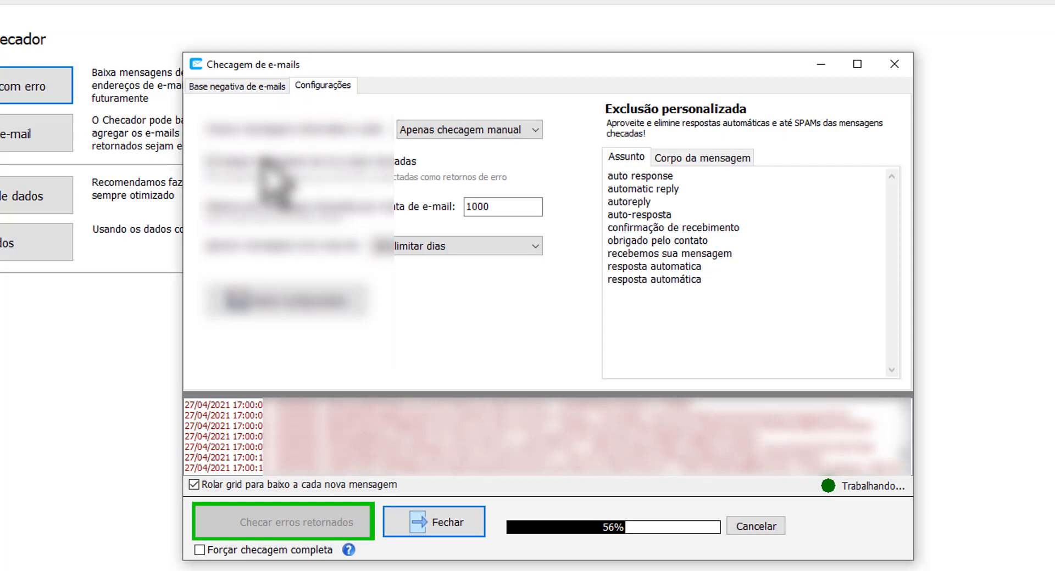
{"action": "left_click", "coordinate": [252, 87]}
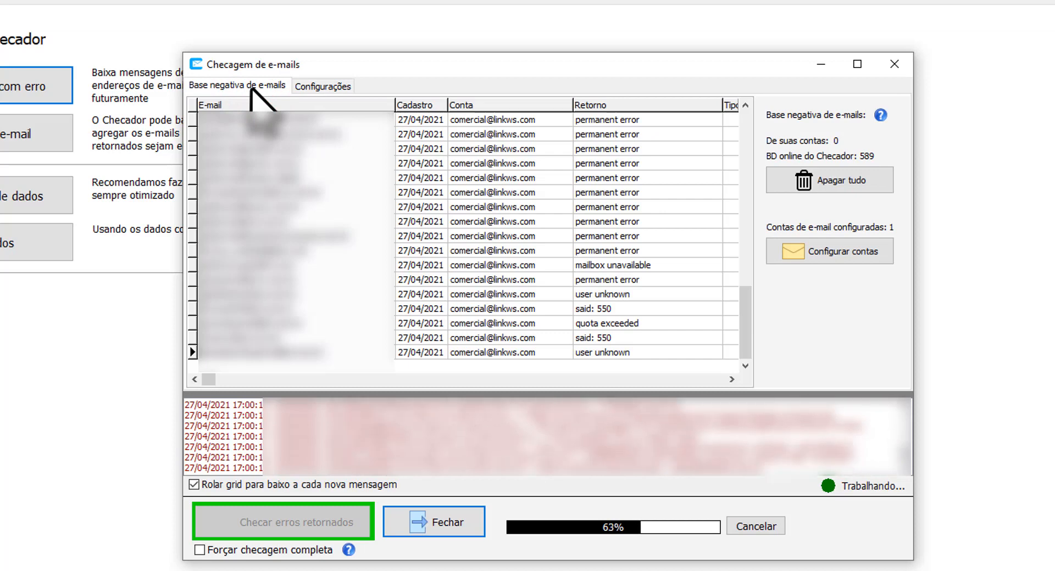
Step: Stop the running returned-error check, close the e-mail check and return to the main section
{"action": "left_click", "coordinate": [757, 527]}
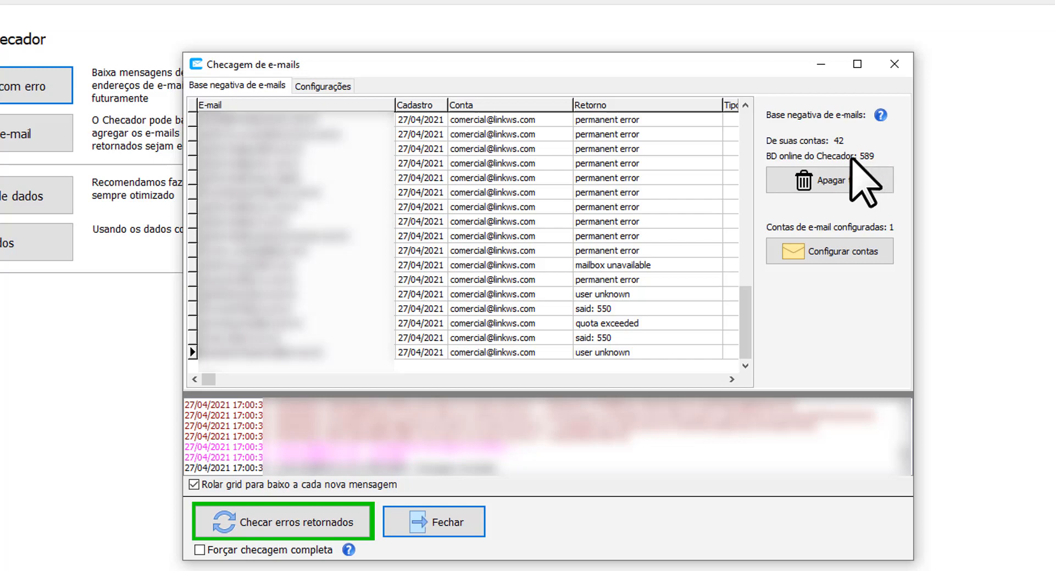
{"action": "left_click", "coordinate": [447, 523]}
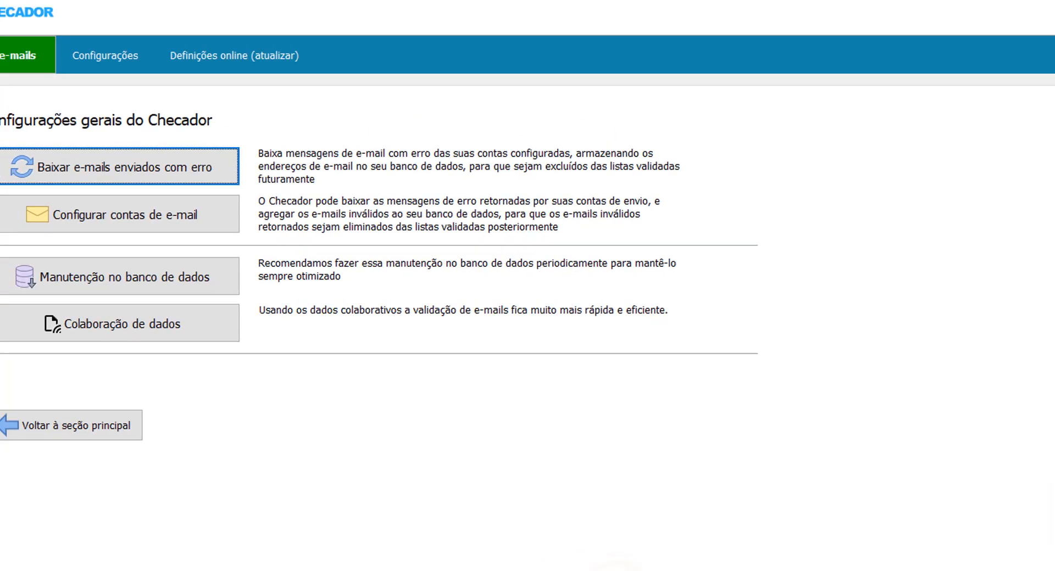
{"action": "left_click", "coordinate": [112, 438]}
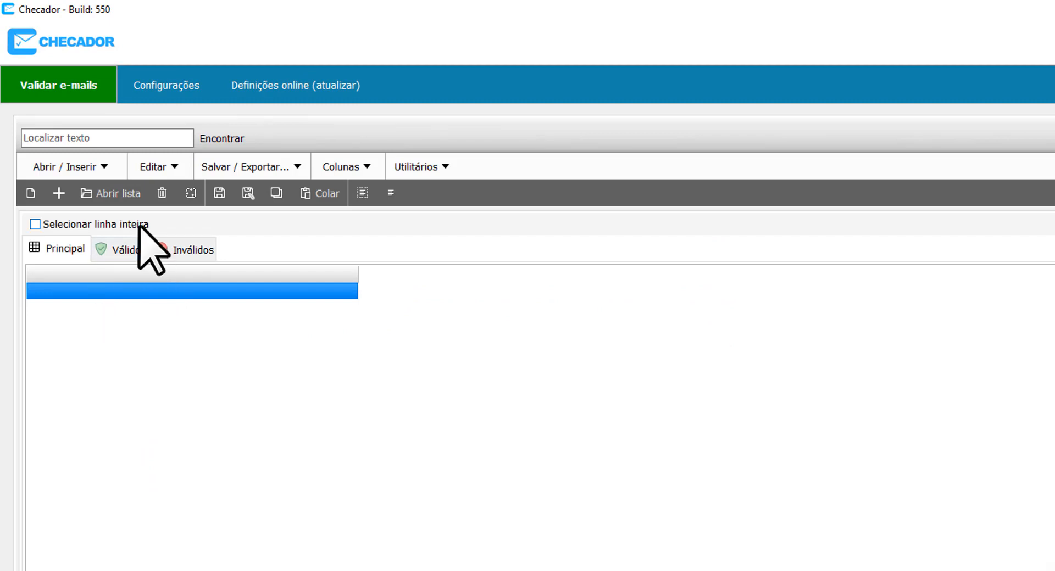
Step: Open lista-válida-27-04-21.csv as the main list and start validating its e-mails with the current filters
{"action": "left_click", "coordinate": [113, 252]}
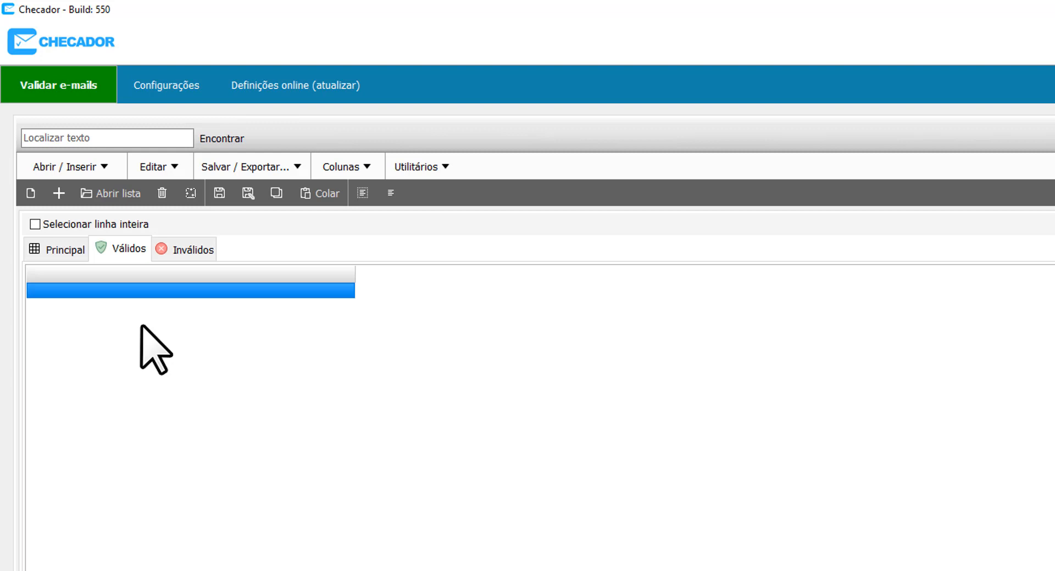
{"action": "left_click", "coordinate": [62, 250]}
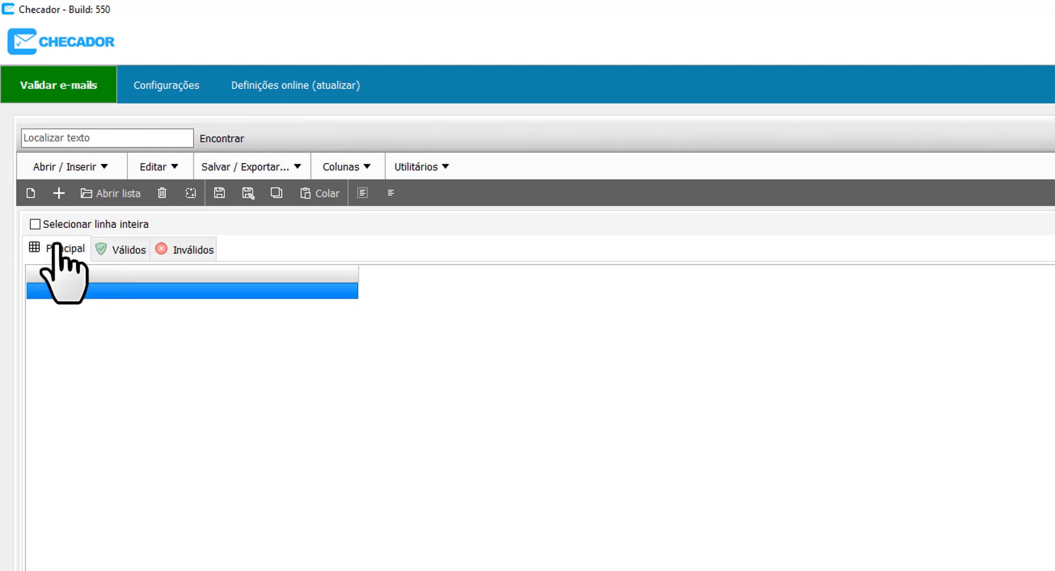
{"action": "left_click", "coordinate": [119, 193]}
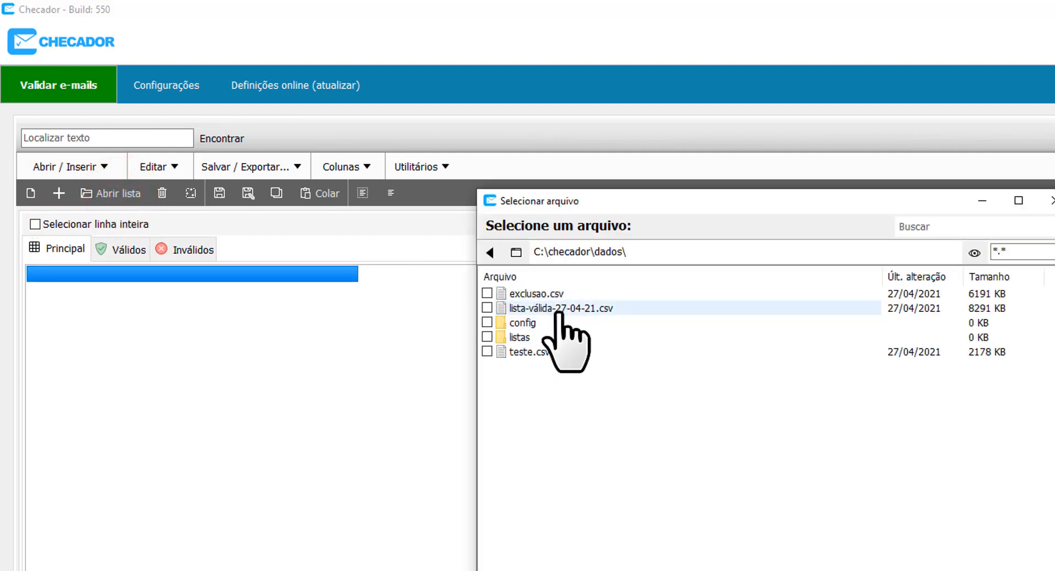
{"action": "left_click", "coordinate": [541, 309]}
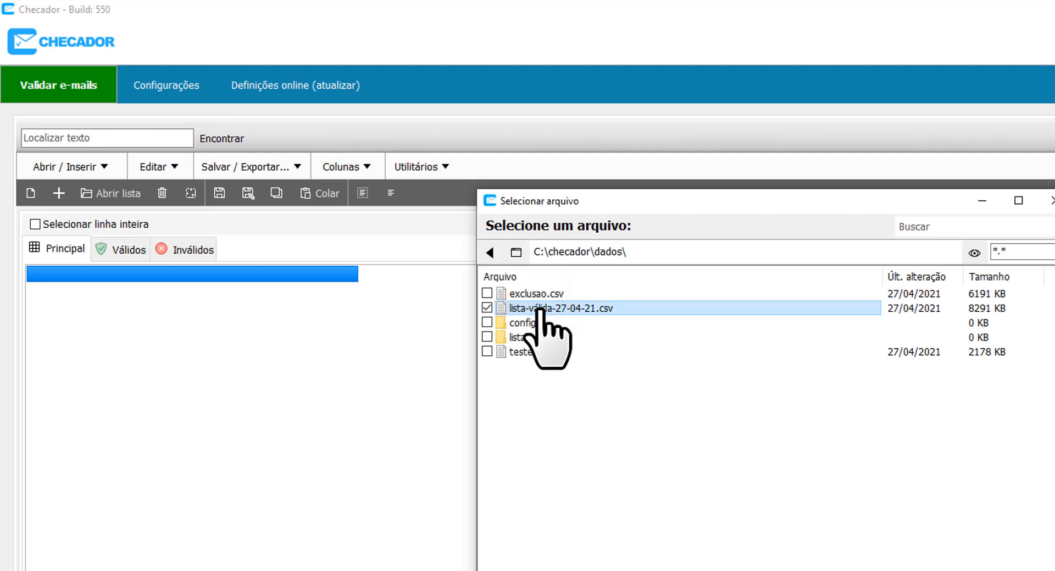
{"action": "double_click", "coordinate": [541, 308]}
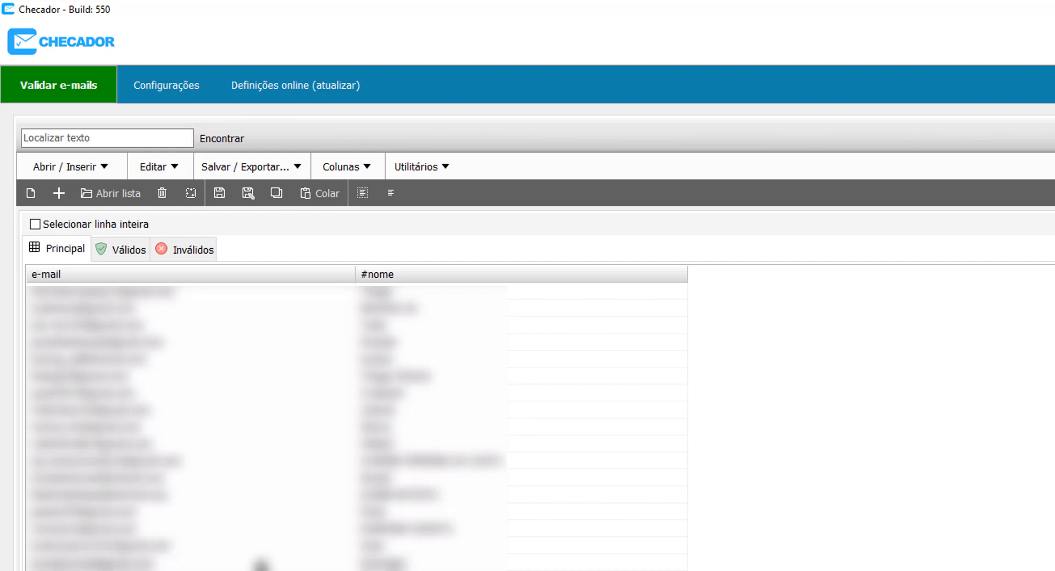
{"action": "left_click", "coordinate": [66, 86]}
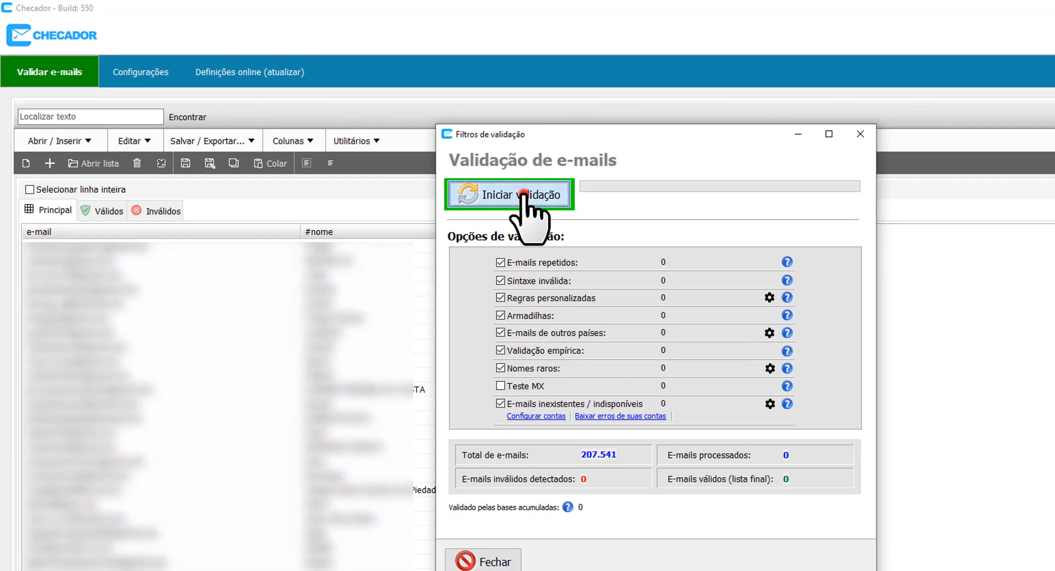
{"action": "left_click", "coordinate": [617, 231]}
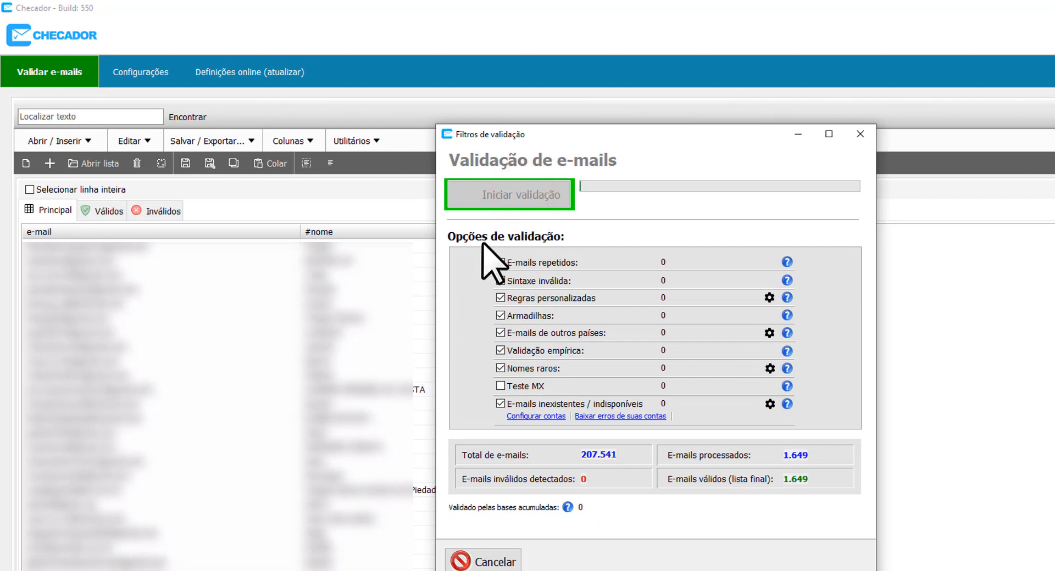
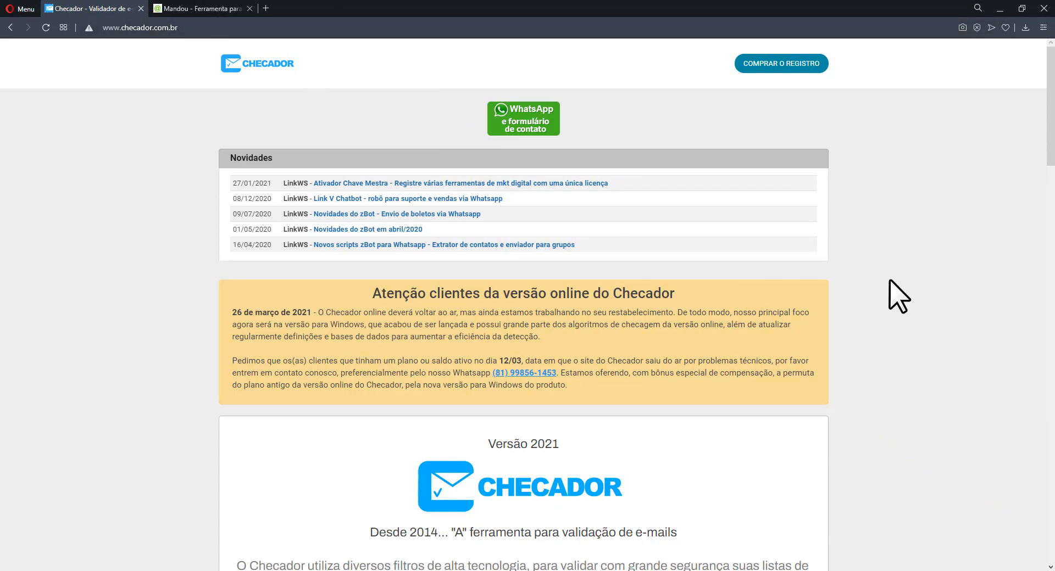
Step: On the Checador website, look over the download and tutorial video sections, then open the WhatsApp contact options and select the contact number
{"action": "scroll", "coordinate": [653, 286], "scroll_direction": "down", "scroll_amount": 3}
{"action": "scroll", "coordinate": [540, 236], "scroll_direction": "down", "scroll_amount": 3}
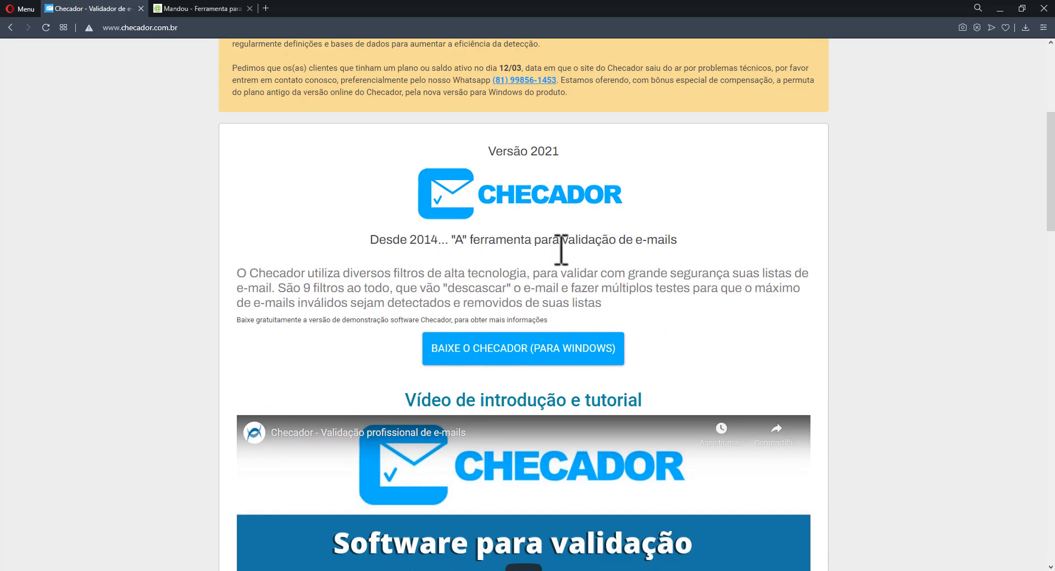
{"action": "scroll", "coordinate": [484, 234], "scroll_direction": "down", "scroll_amount": 5}
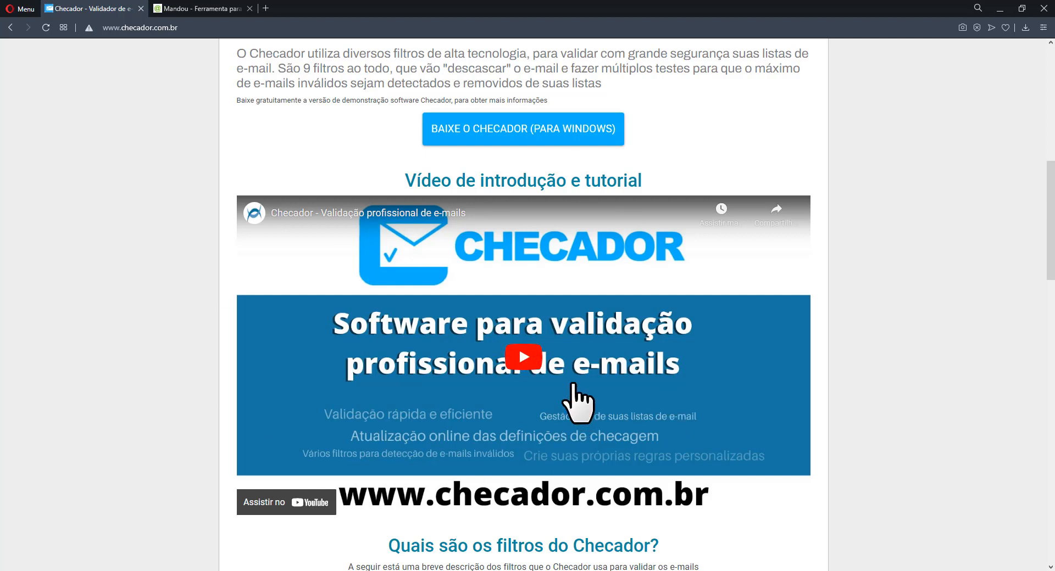
{"action": "scroll", "coordinate": [573, 386], "scroll_direction": "down", "scroll_amount": 2}
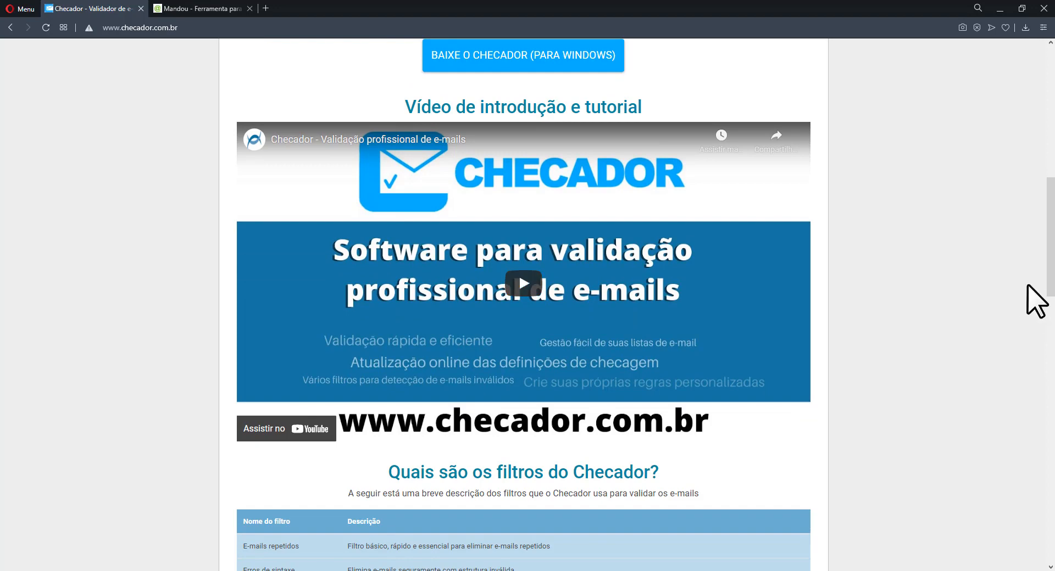
{"action": "left_click_drag", "start_coordinate": [1050, 285], "coordinate": [1051, 154]}
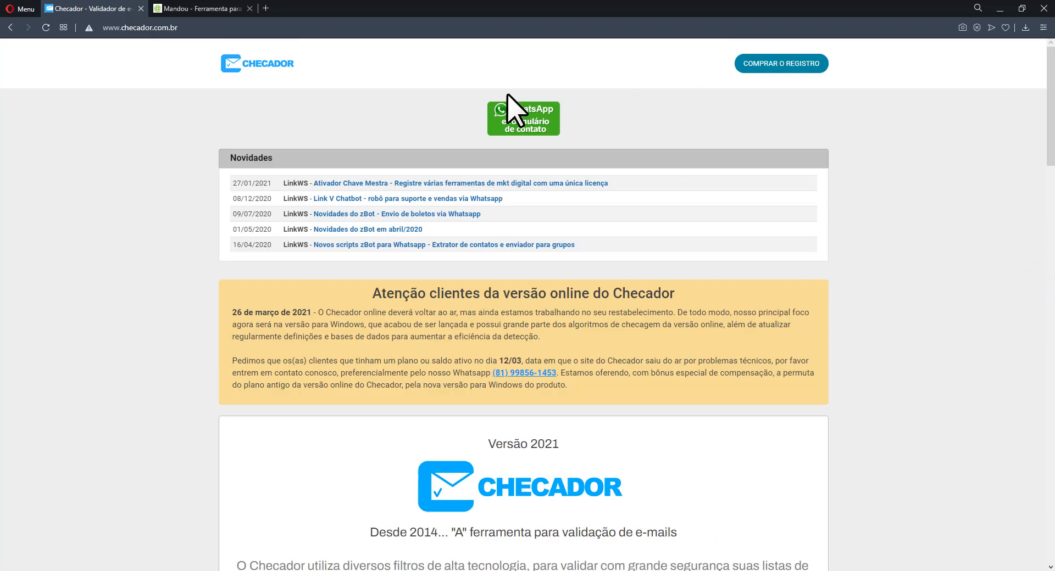
{"action": "left_click", "coordinate": [524, 123]}
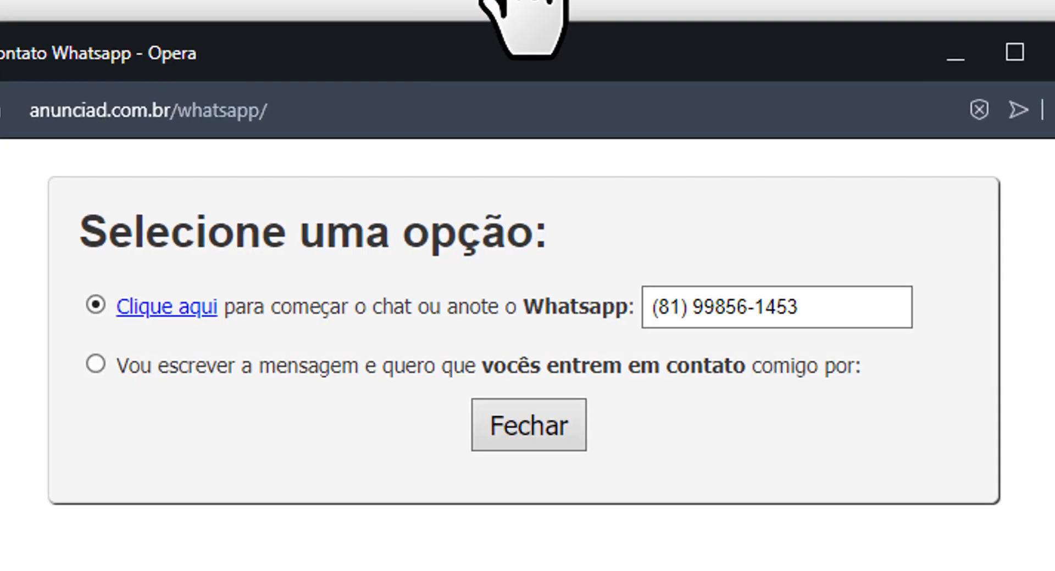
{"action": "left_click_drag", "start_coordinate": [813, 299], "coordinate": [525, 250]}
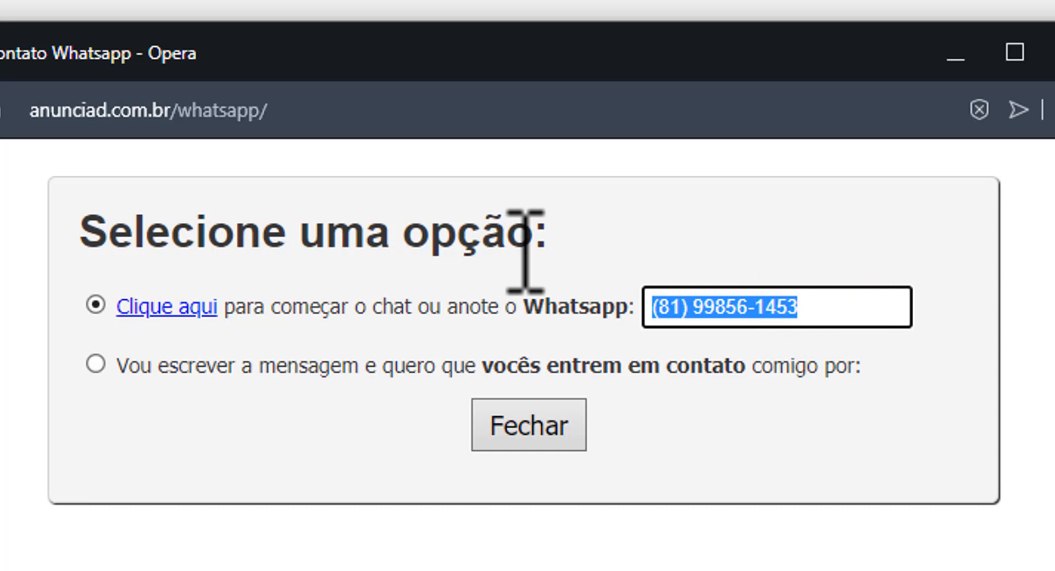